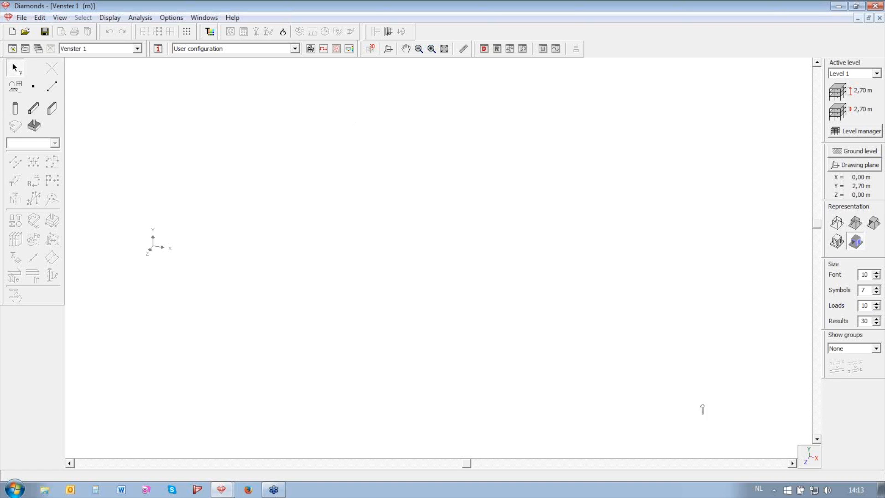
Set the empty Venster 1 window to Top view using the view-axis flyout
click(810, 456)
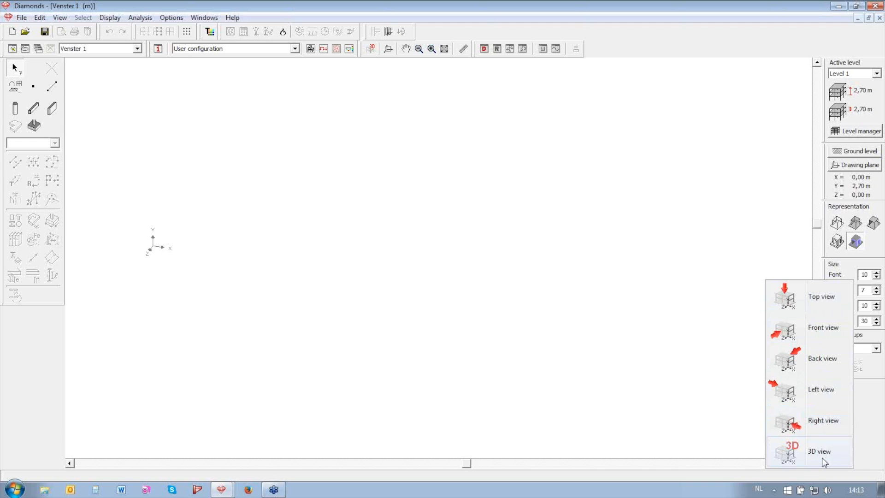
click(810, 302)
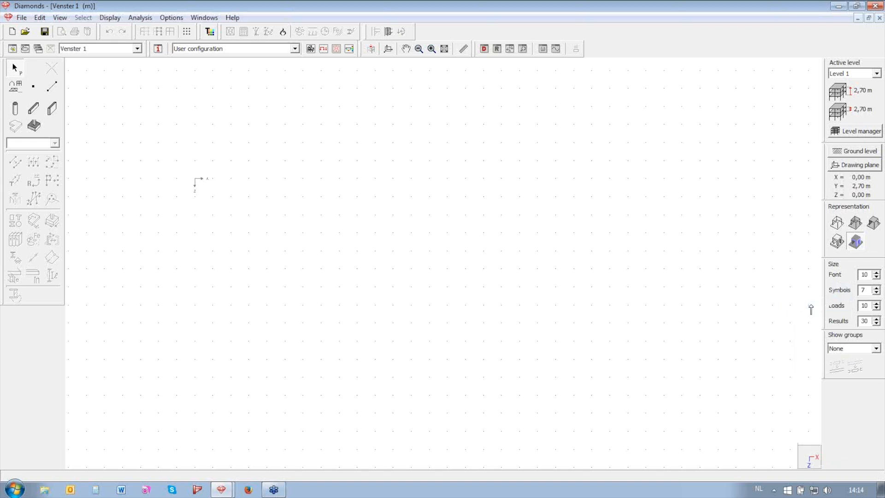
Accept the grid settings with the 1,00 m spacing unchanged
double_click(579, 240)
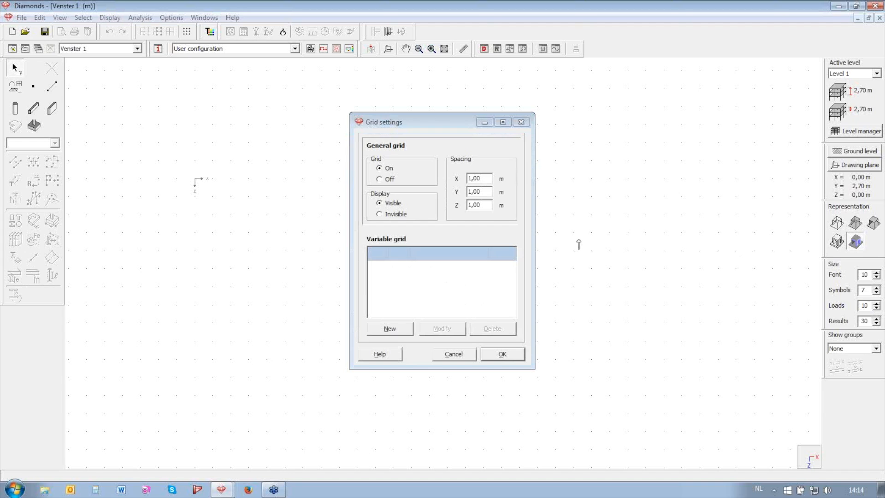
click(495, 356)
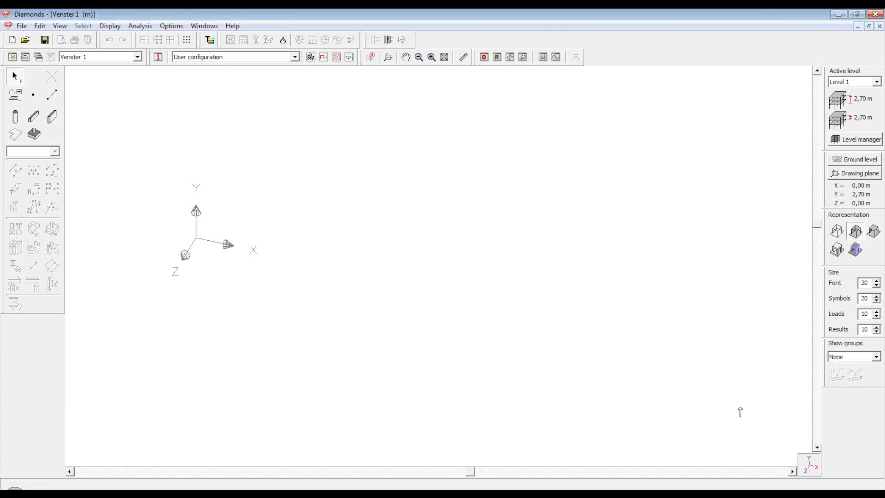
Return Venster 1 to Top view, showing the dot grid and X/Z axes
click(808, 469)
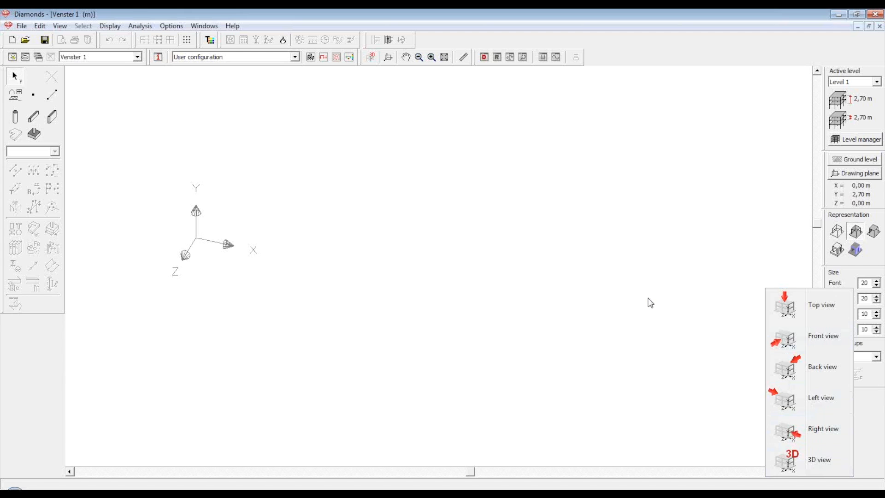
click(796, 309)
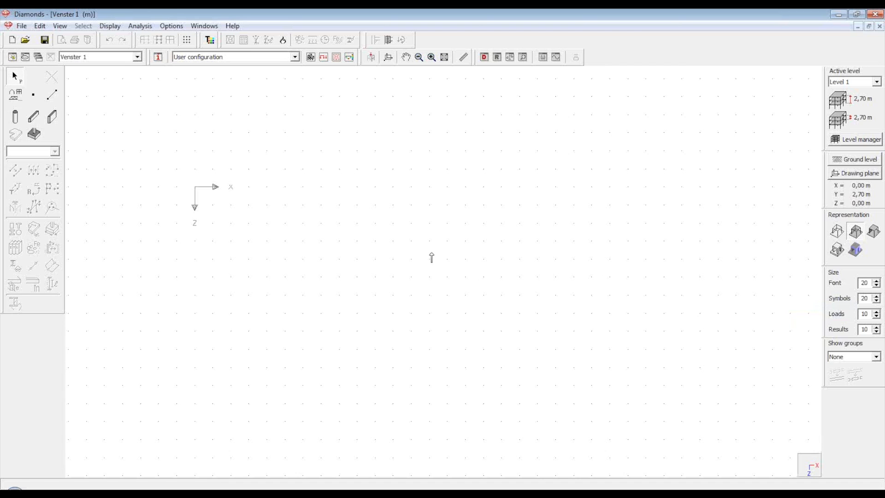
double_click(386, 196)
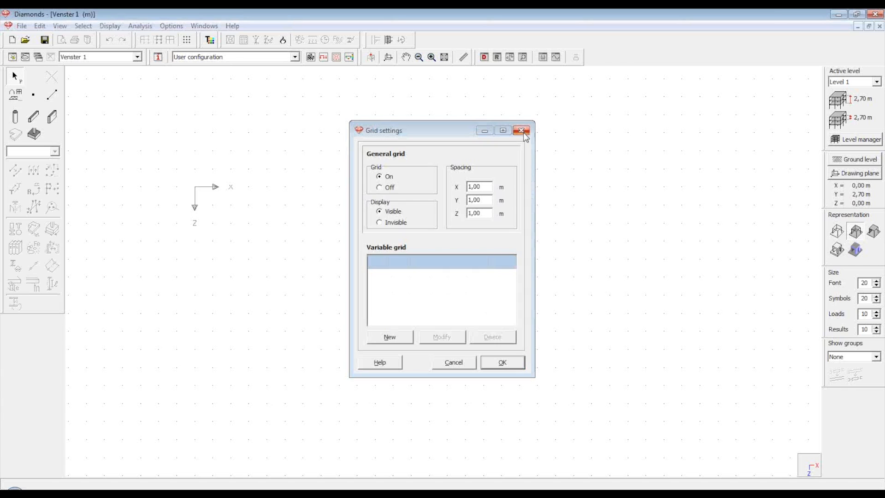
click(523, 132)
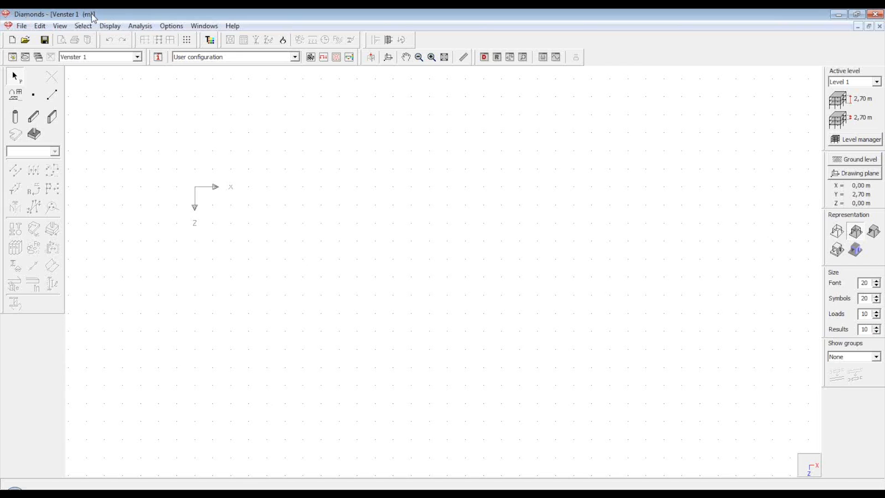
click(172, 26)
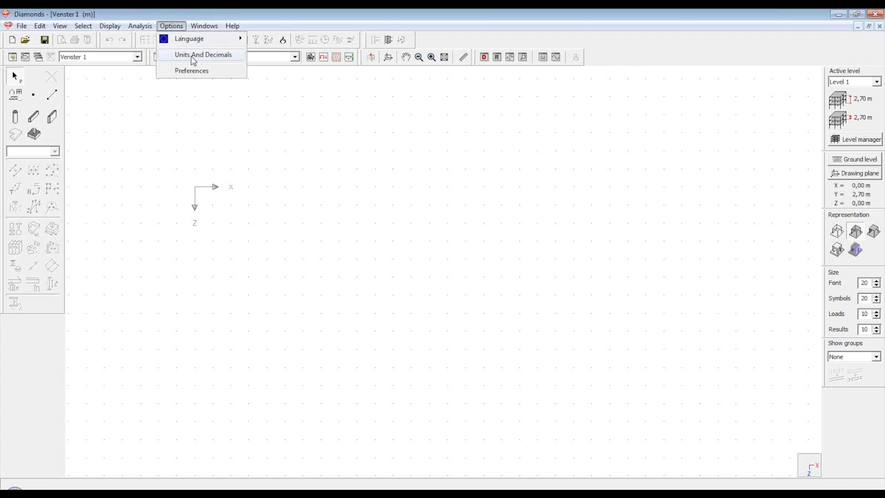
click(312, 199)
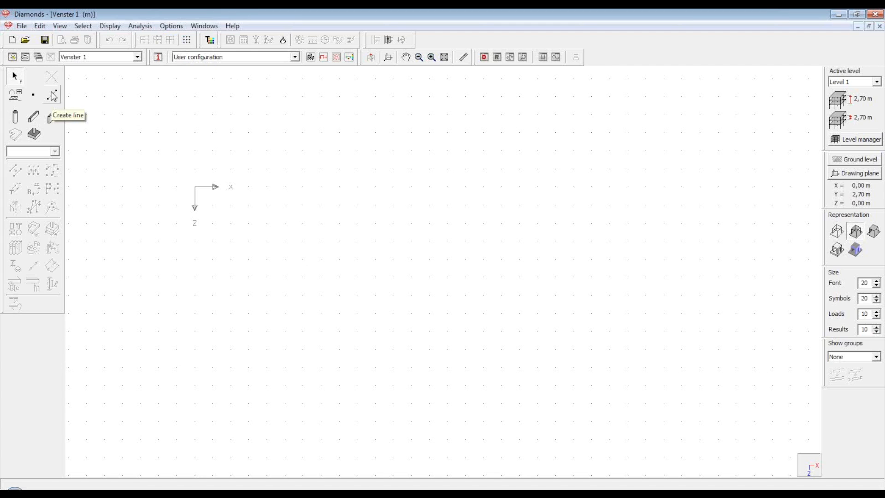
Start a new line with its begin point at the origin, 0;0
click(52, 95)
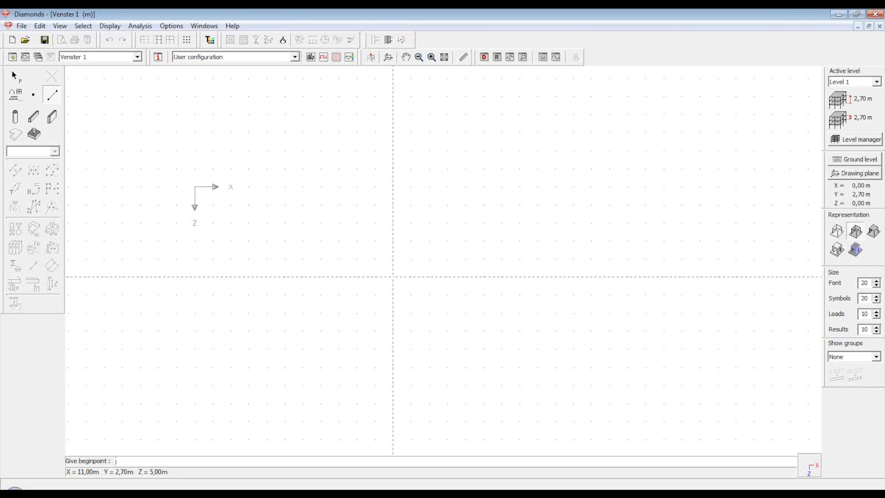
text(0)
text(0)
key(Return)
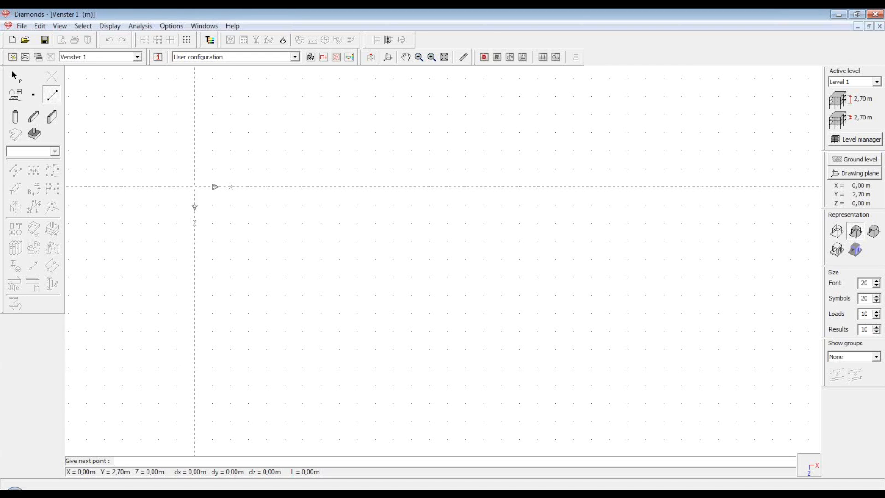
Draw three connected bars by entering 0;-5, @6;0 and @0;-4
text(0;)
text(5;)
key(Return)
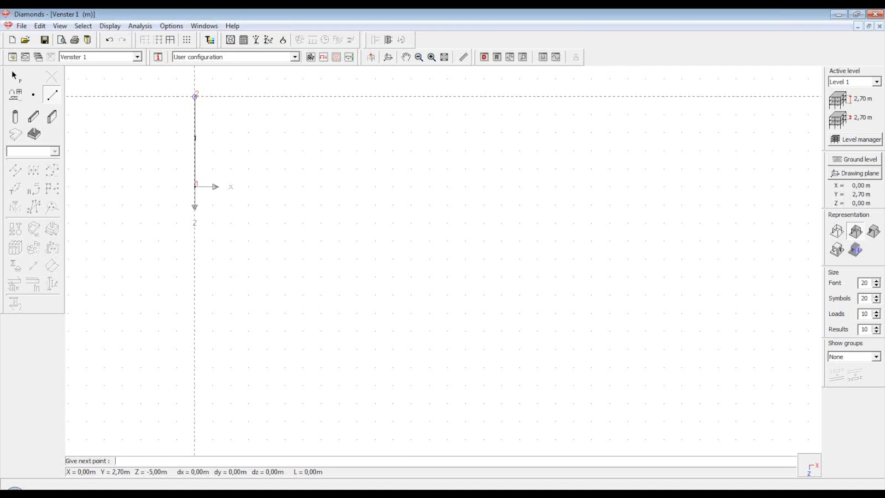
text(@6;0)
key(Return)
text(@0;-)
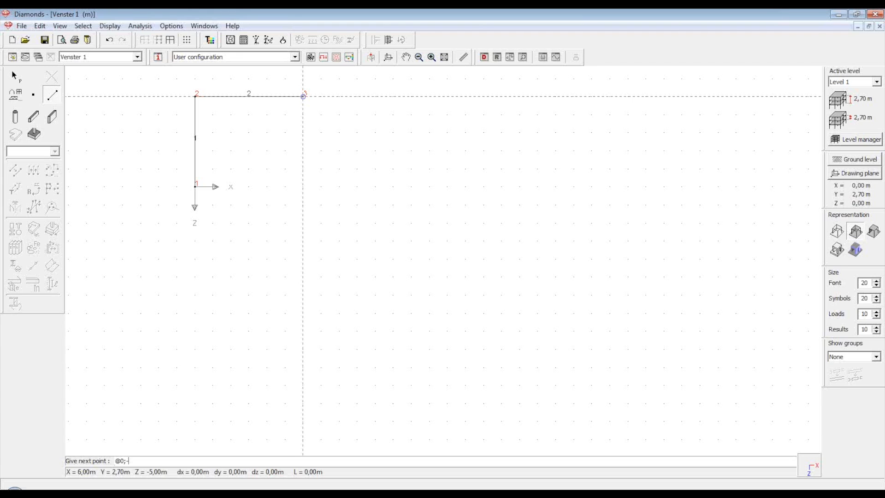
text(4)
key(Return)
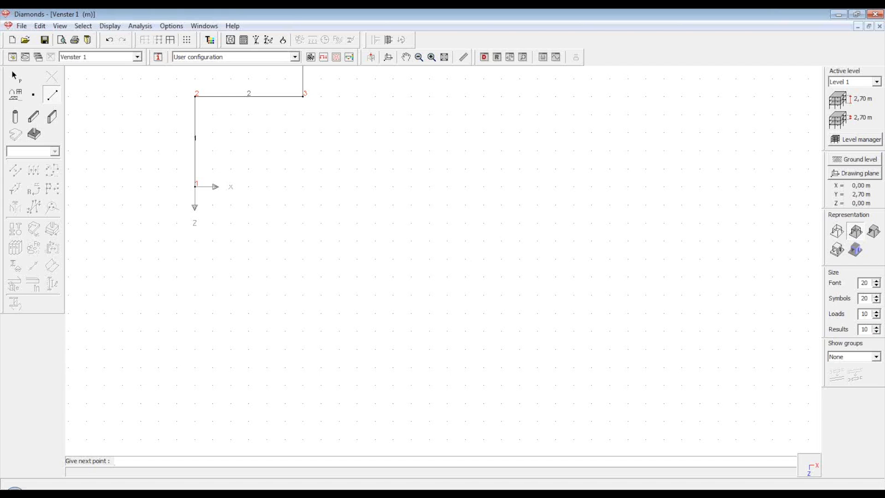
Zoom out and back in to show nodes 1 to 4 at a larger scale
scroll(288, 277, down, 2)
scroll(324, 210, up, 3)
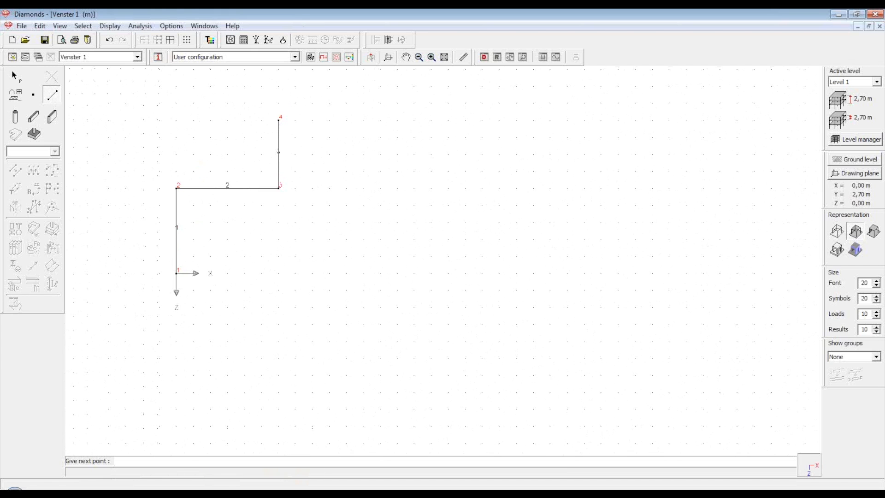
scroll(311, 119, up, 2)
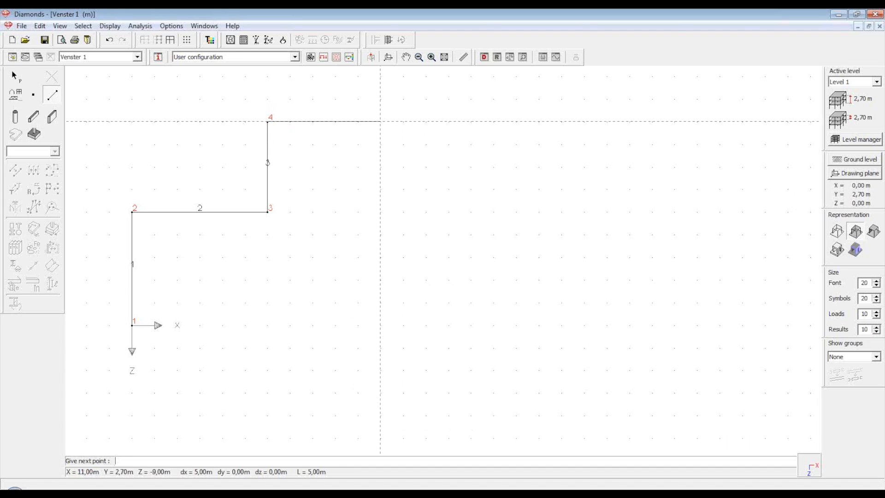
Add nodes 5, 6 and 7, closing the seven-bar outline back at node 1
click(403, 122)
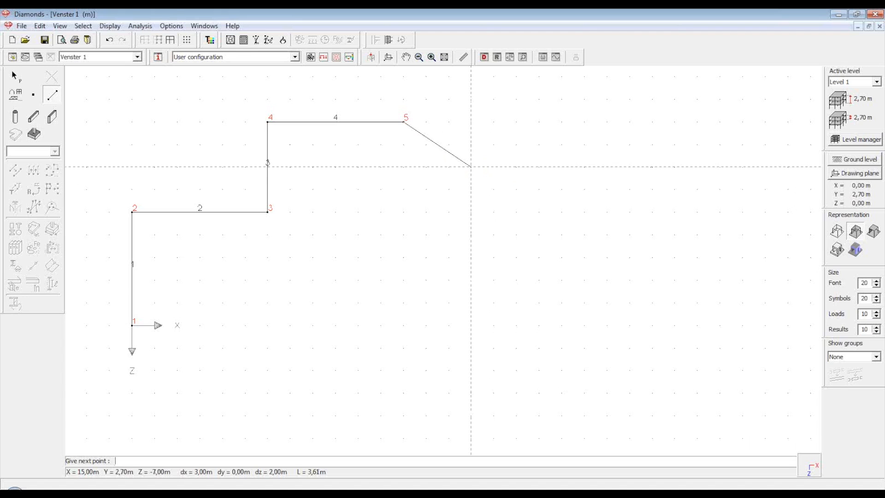
click(470, 166)
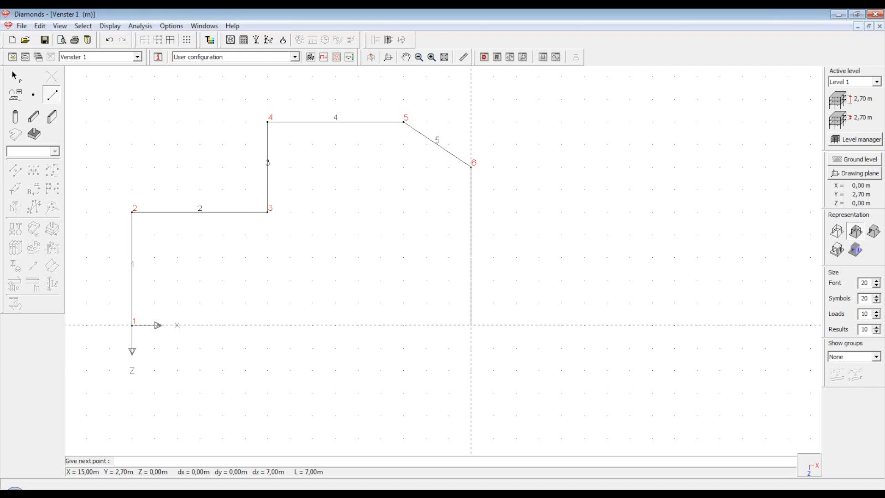
click(471, 325)
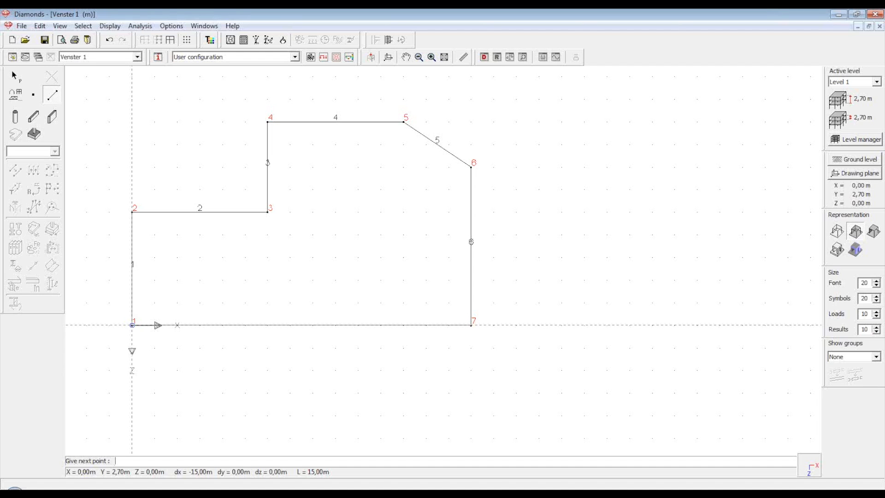
click(132, 325)
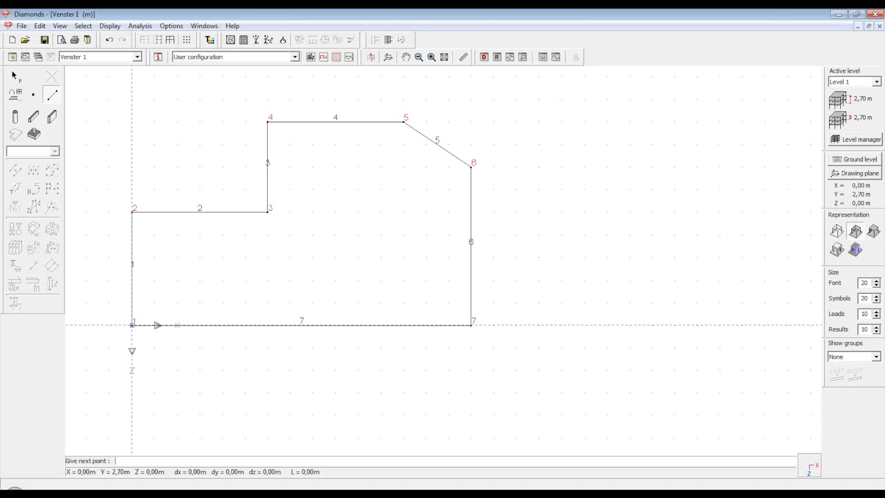
key(Escape)
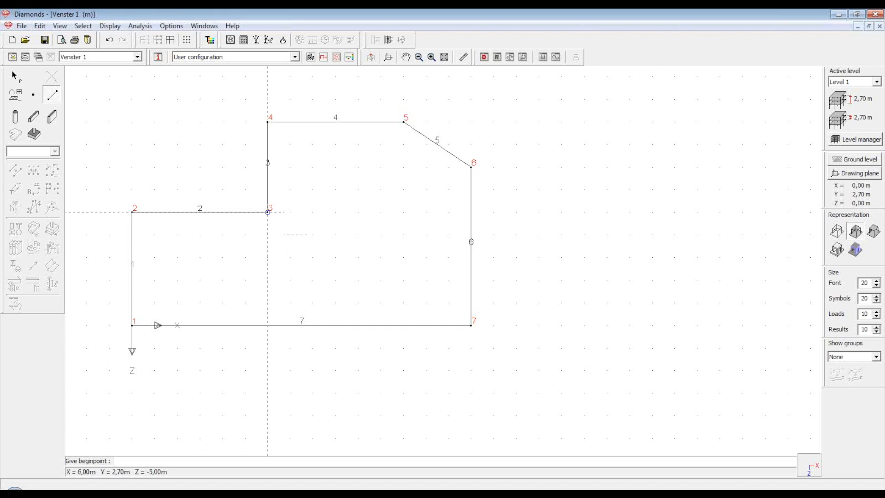
Draw an interior bar from node 3 perpendicular to the right edge, creating node 8
click(268, 212)
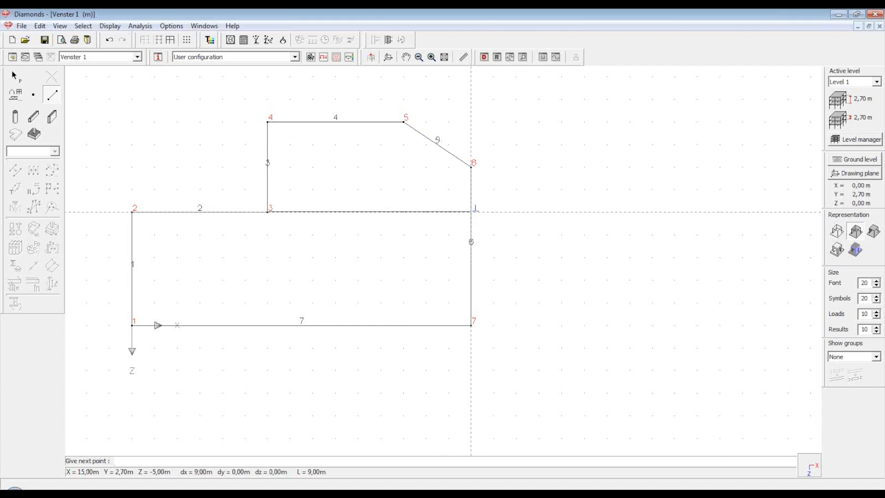
click(471, 212)
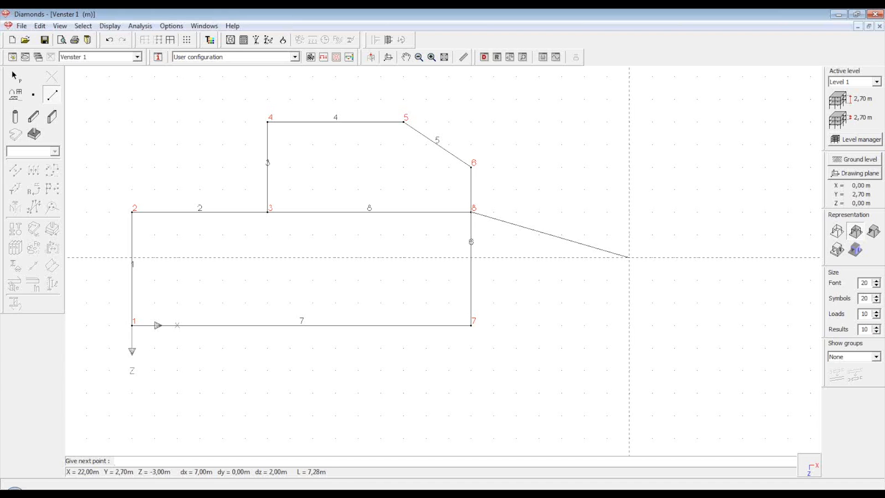
key(Escape)
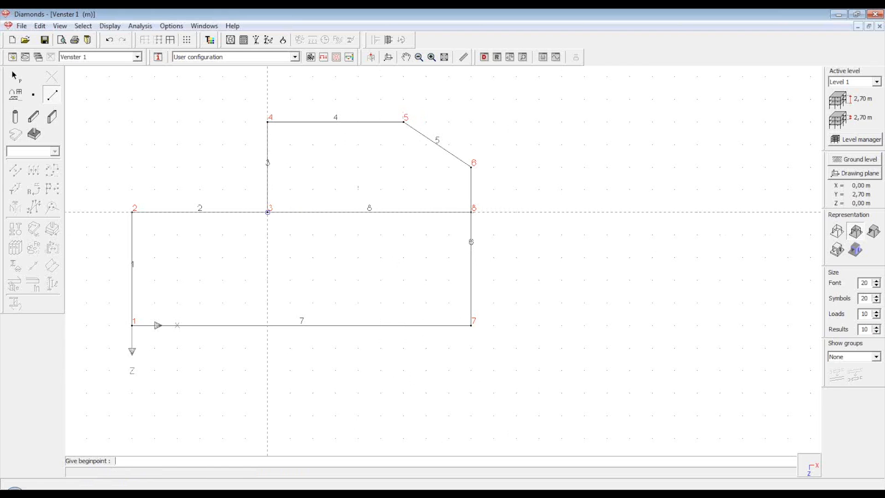
click(268, 212)
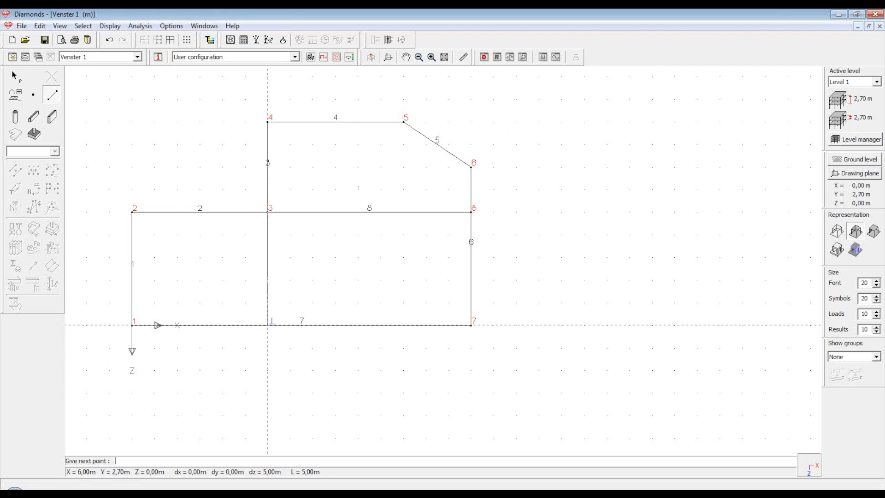
click(267, 325)
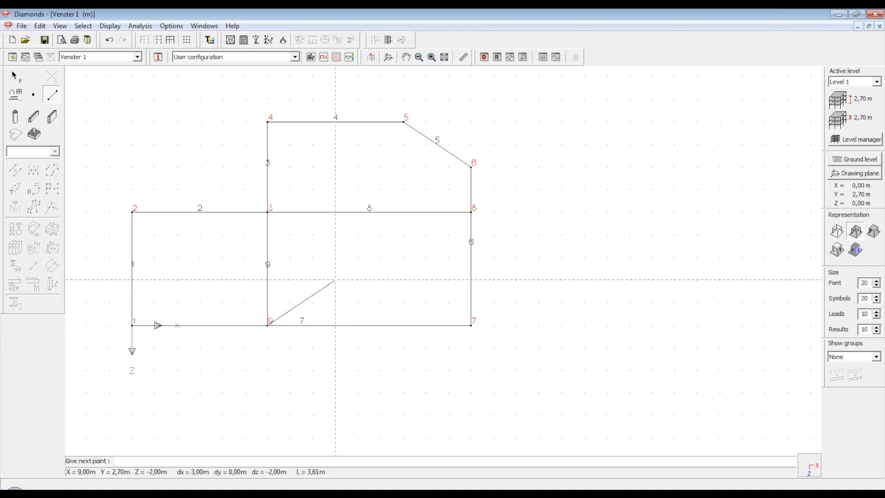
key(Escape)
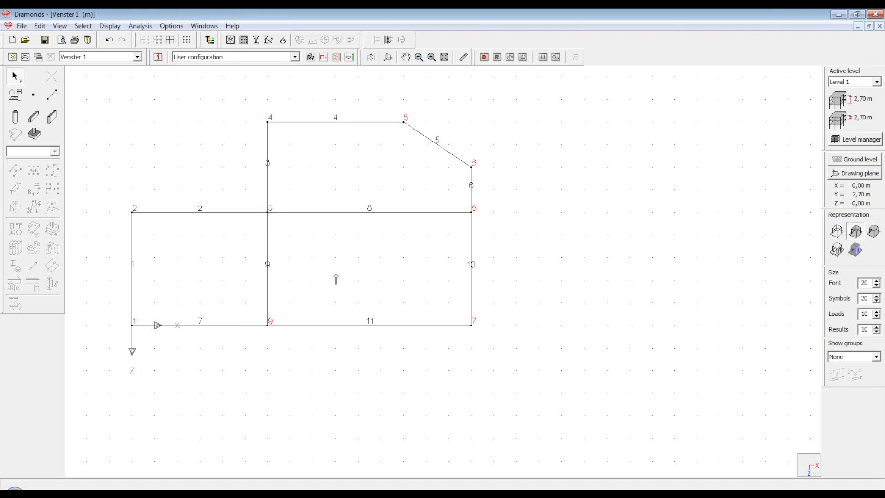
scroll(518, 306, down, 2)
scroll(295, 223, up, 3)
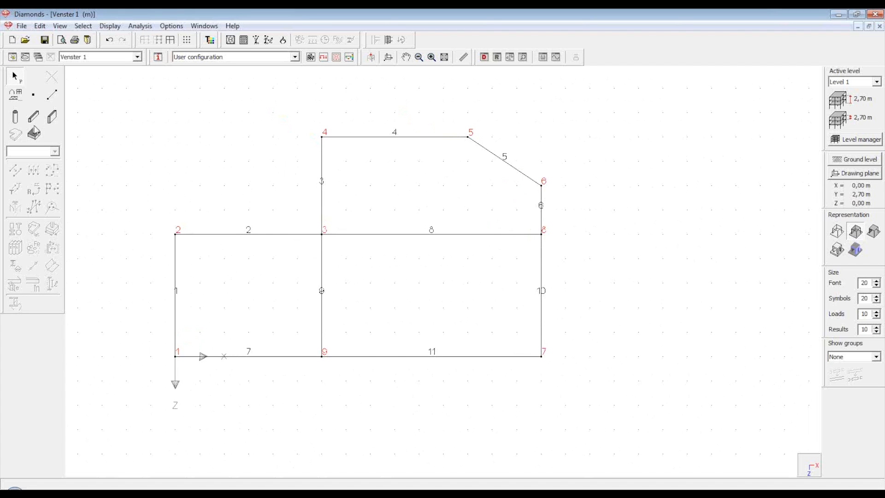
Place free node 10 at X 3,00 m, Z -2,00 m in the lower-left bay
click(39, 95)
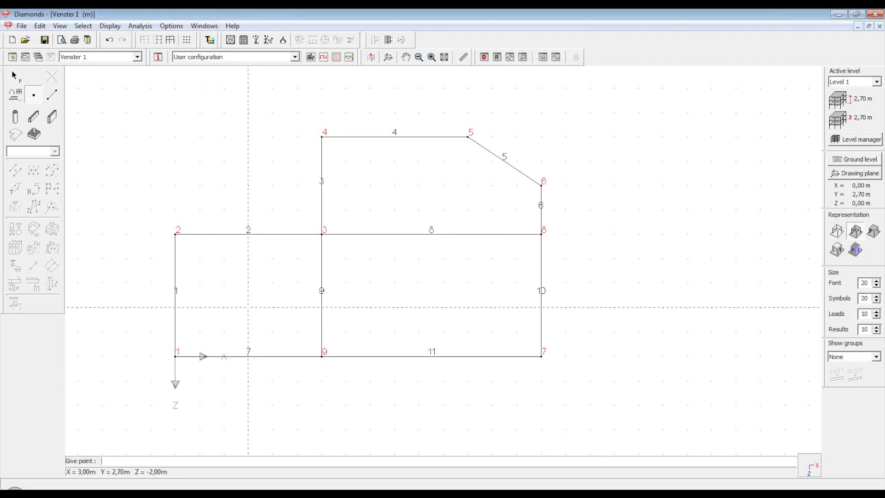
click(248, 307)
key(Escape)
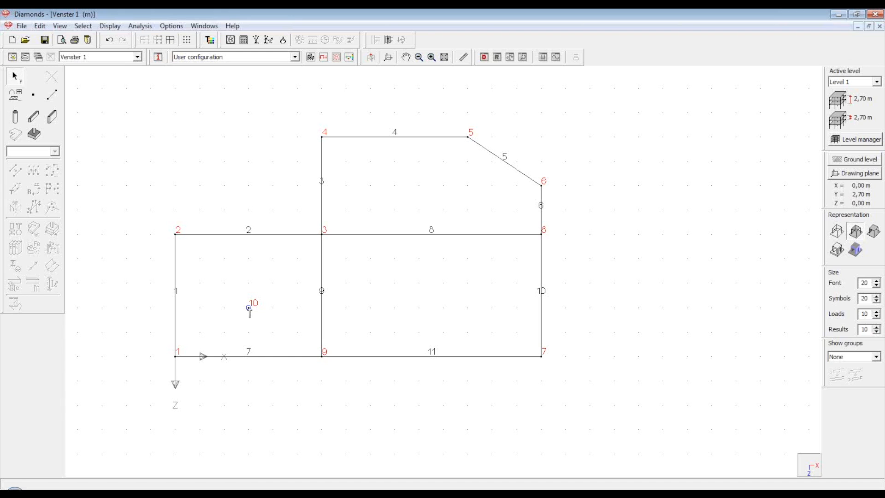
Change node 10's Z coordinate to -2,5 m in its point properties
double_click(249, 308)
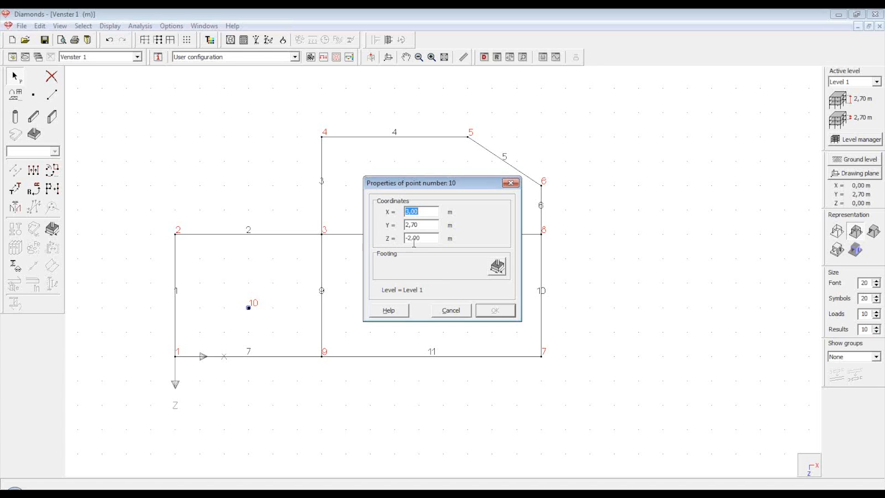
drag(421, 238, 414, 239)
text(5)
click(507, 311)
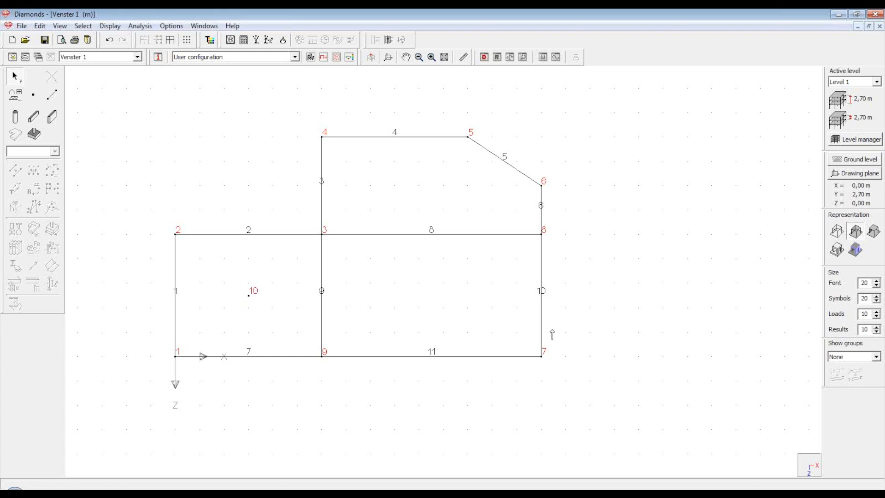
double_click(321, 220)
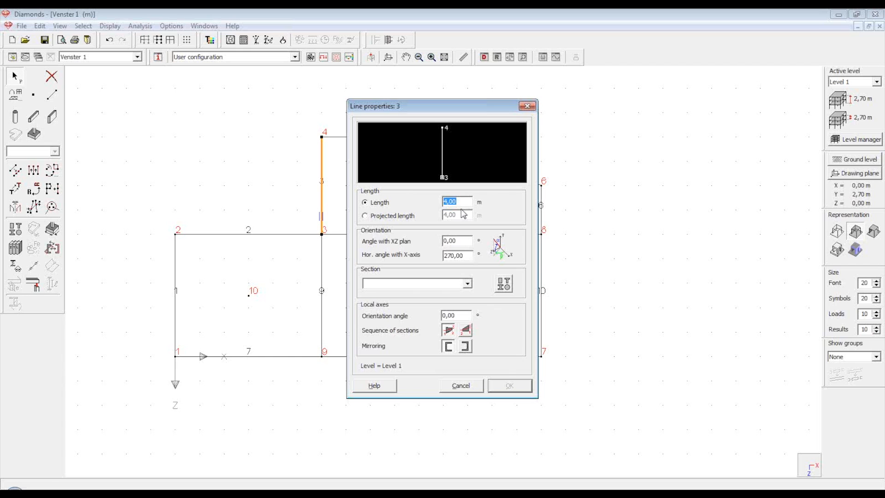
click(474, 390)
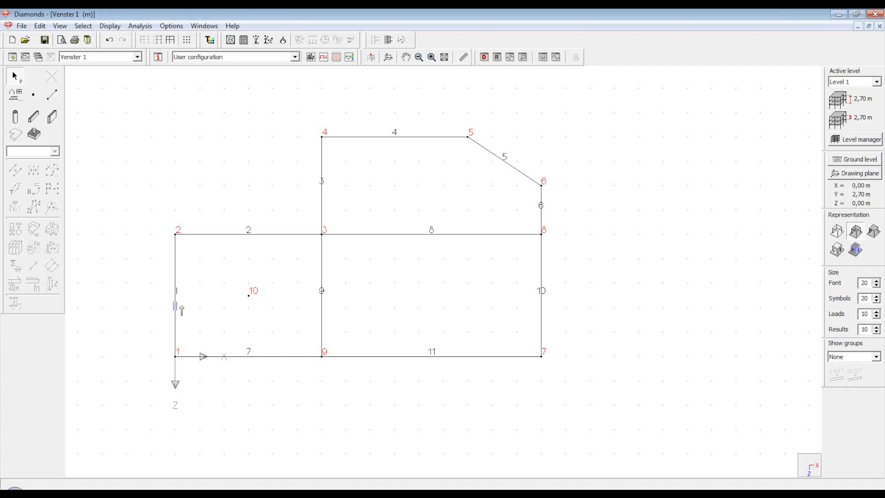
click(175, 309)
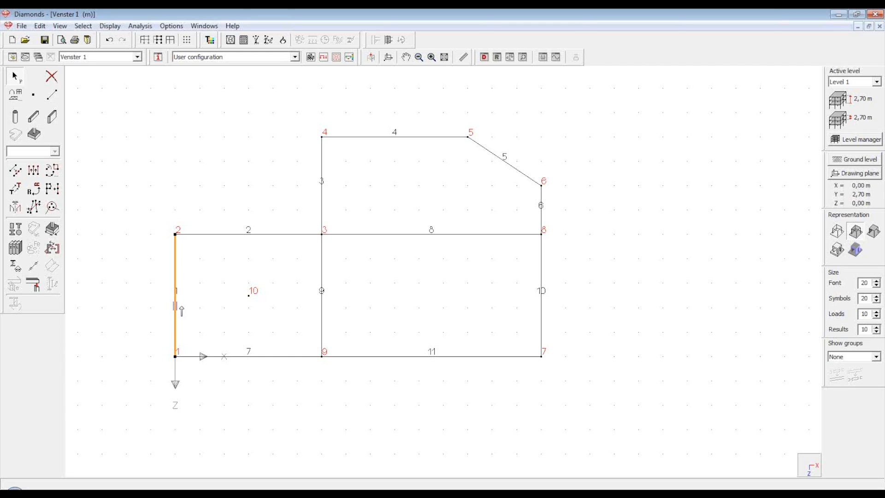
click(220, 234)
click(323, 169)
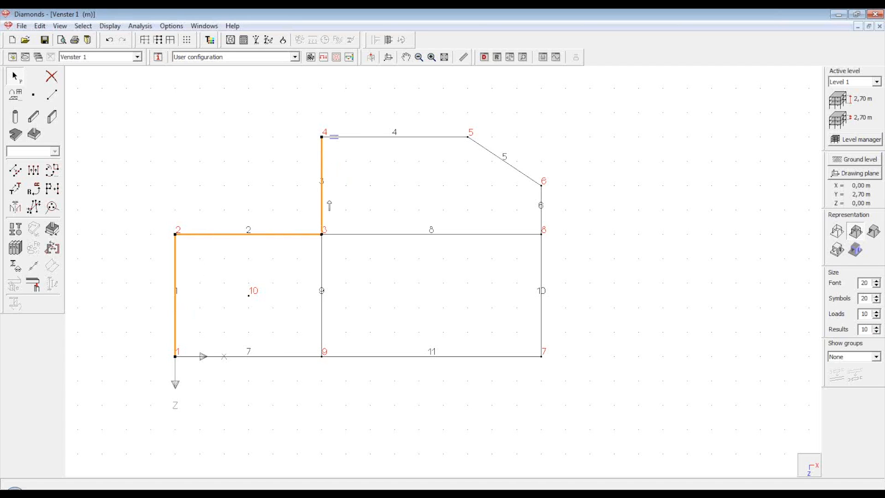
click(323, 213)
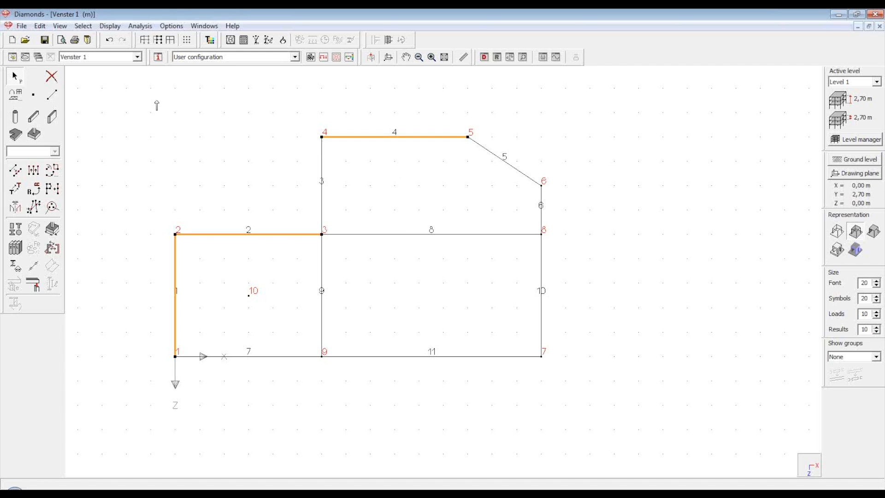
mouse_move(156, 100)
mouse_down()
mouse_move(251, 275)
mouse_move(458, 417)
mouse_move(635, 436)
mouse_up()
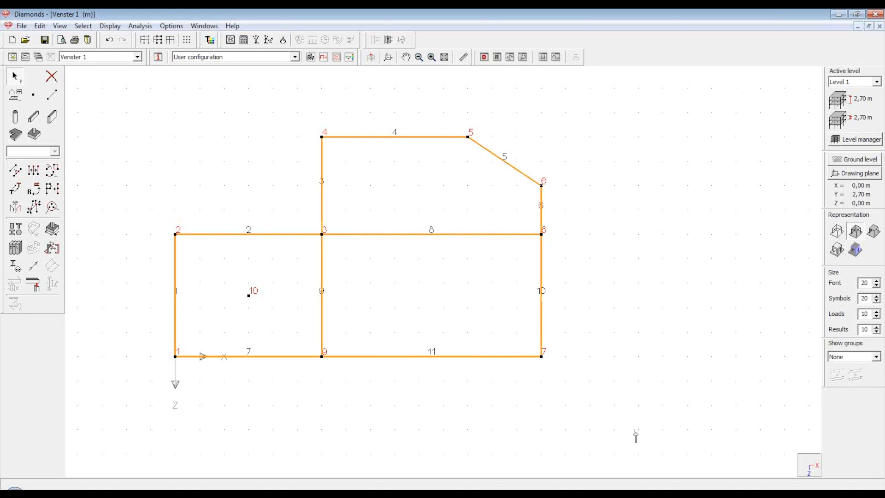
click(635, 425)
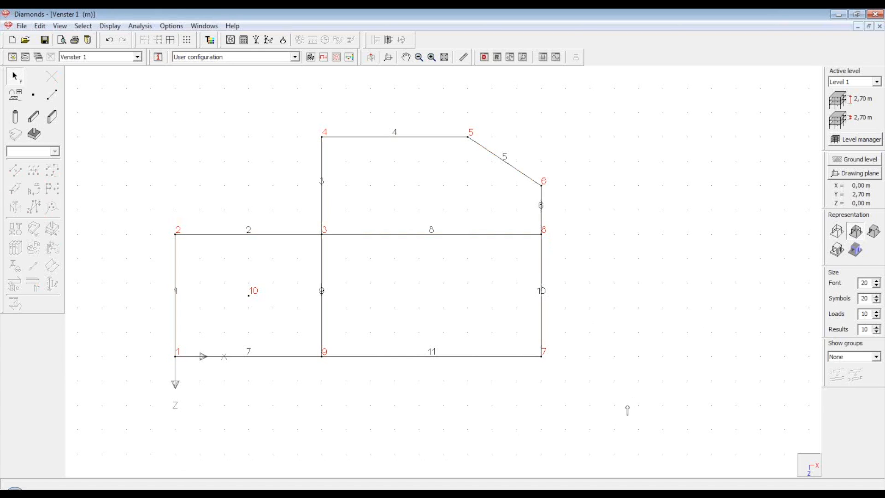
drag(627, 404, 507, 328)
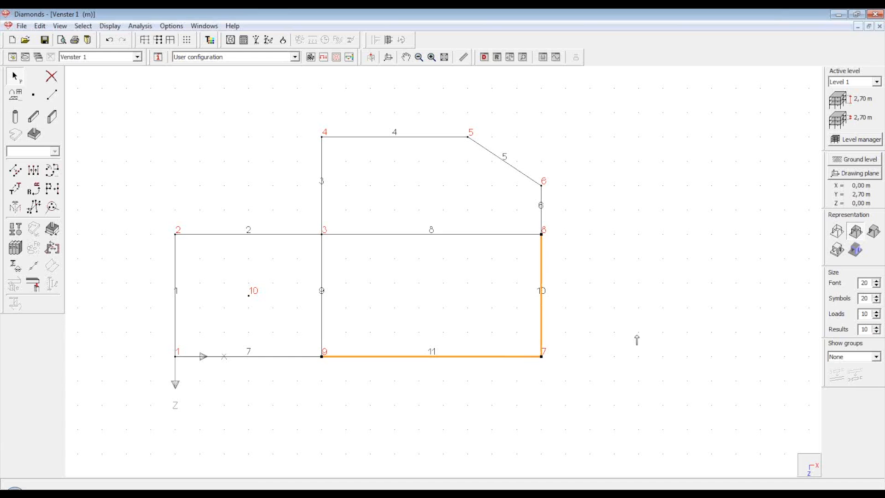
click(636, 340)
drag(145, 91, 617, 418)
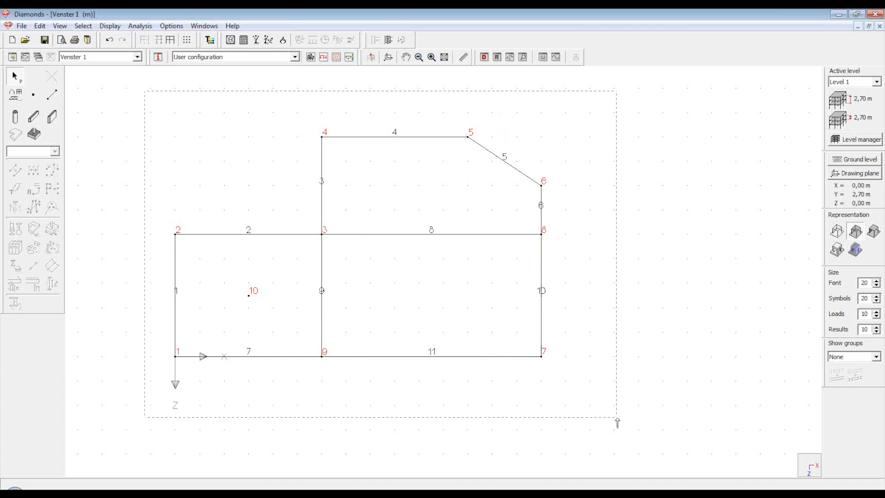
Select all eleven bars and ten nodes of the floor plan with Ctrl+A
drag(617, 418, 617, 418)
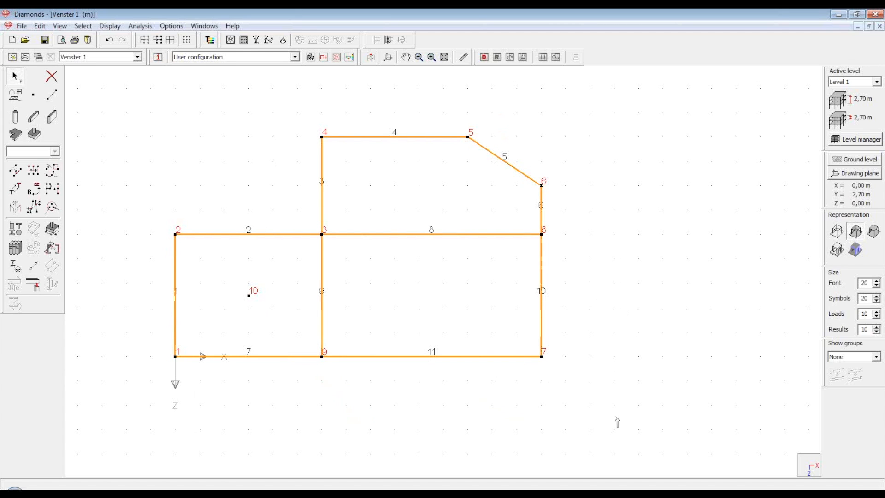
click(621, 372)
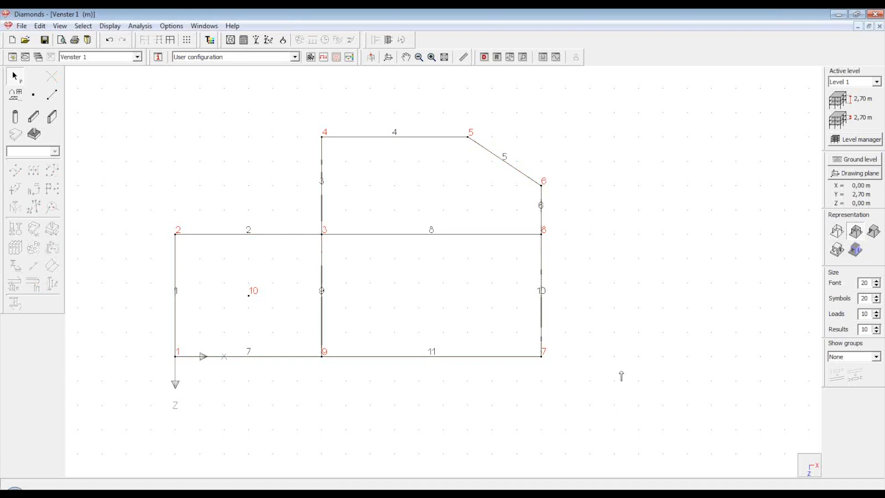
key(ctrl+a)
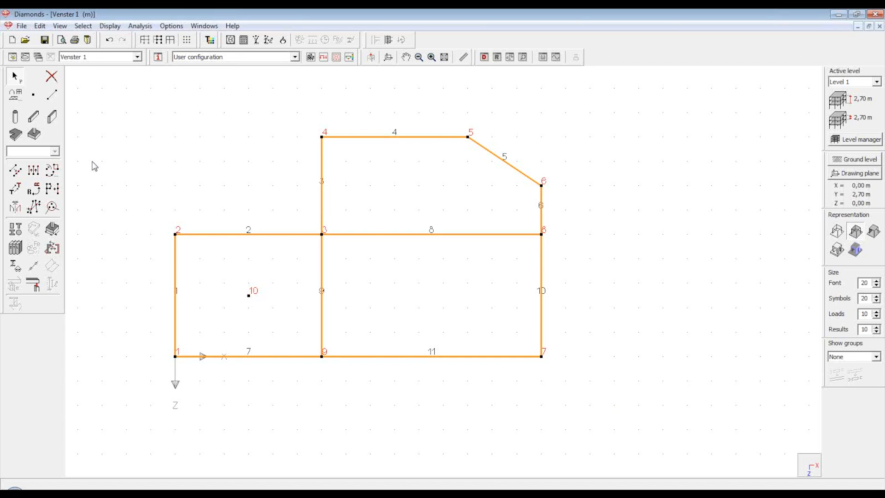
Generate grey floor plates in all three bays from the selected lines
click(18, 139)
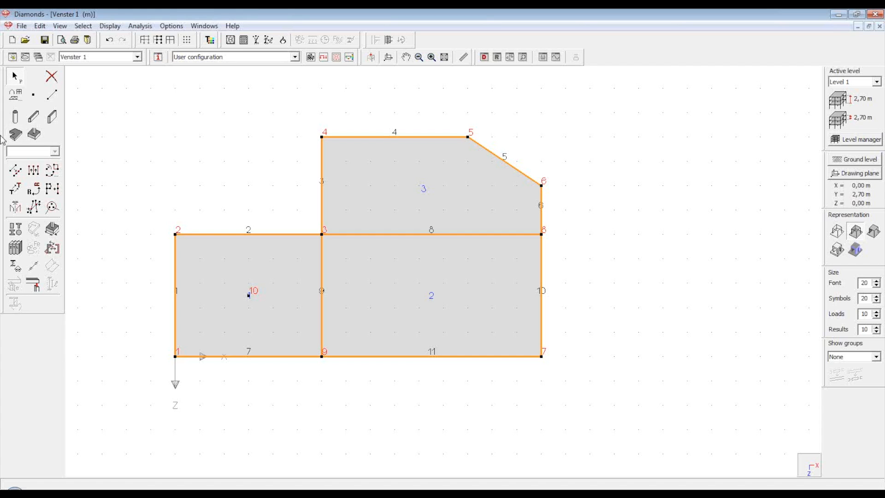
Show buckling lengths Y and Z, then save and apply it as 'Geometry plus buckling lenghts'
click(159, 58)
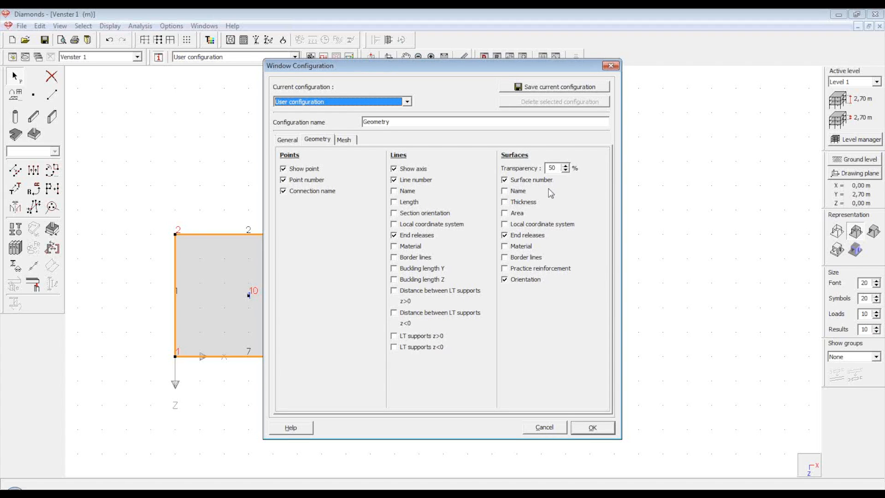
click(395, 269)
click(395, 279)
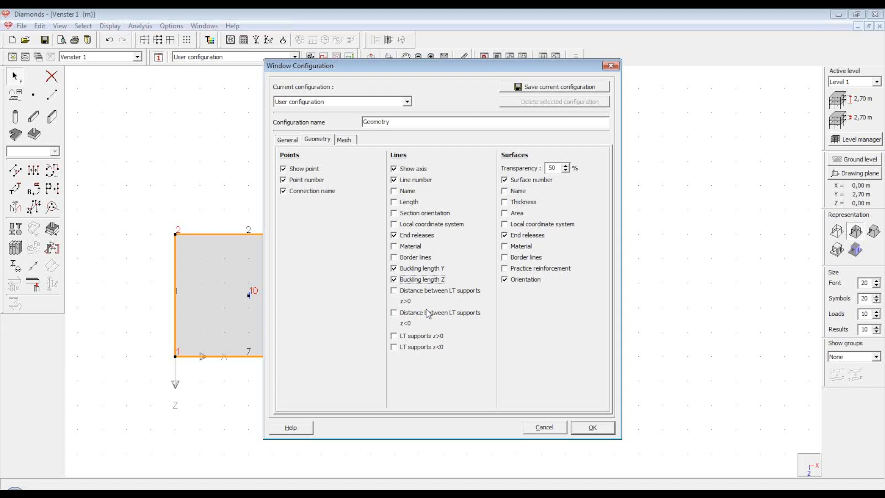
click(395, 123)
text(plus buckling lenghts)
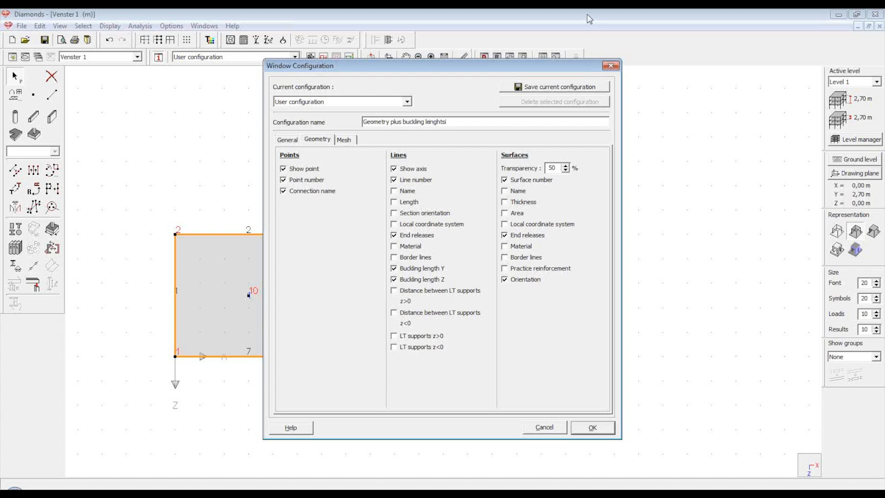
click(560, 90)
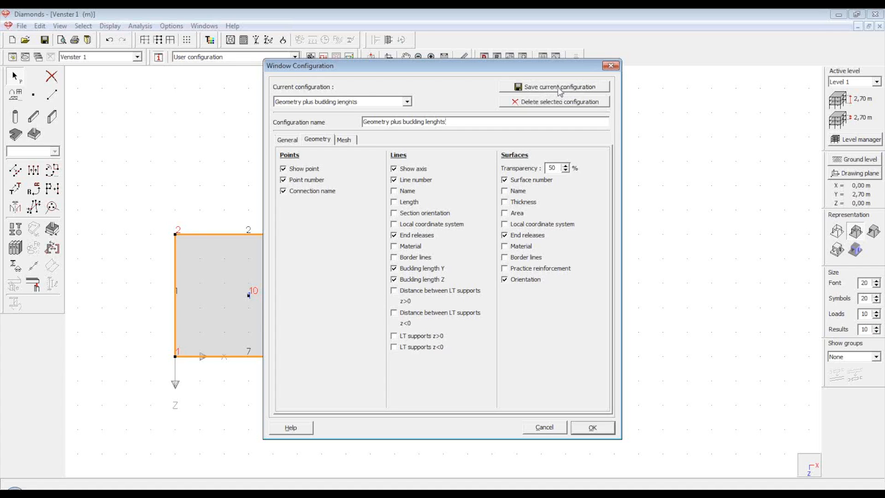
click(608, 432)
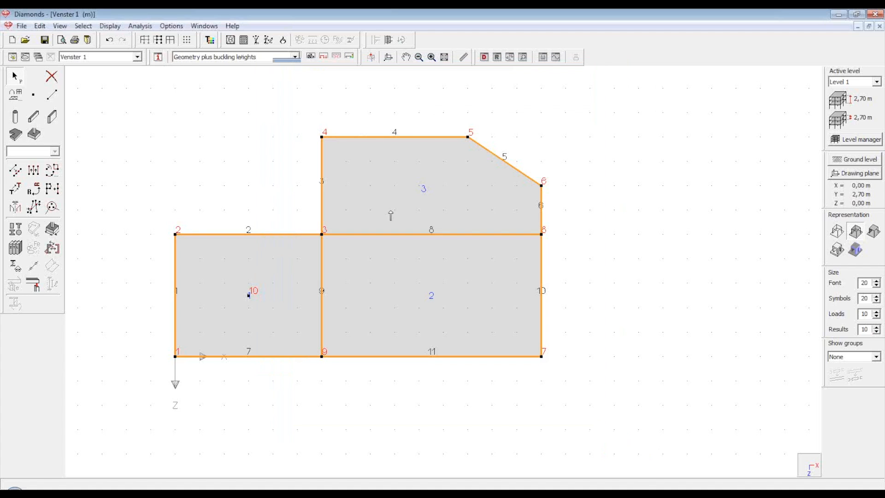
Apply the Geometry display configuration to show the three plates without node or bar numbers
click(295, 57)
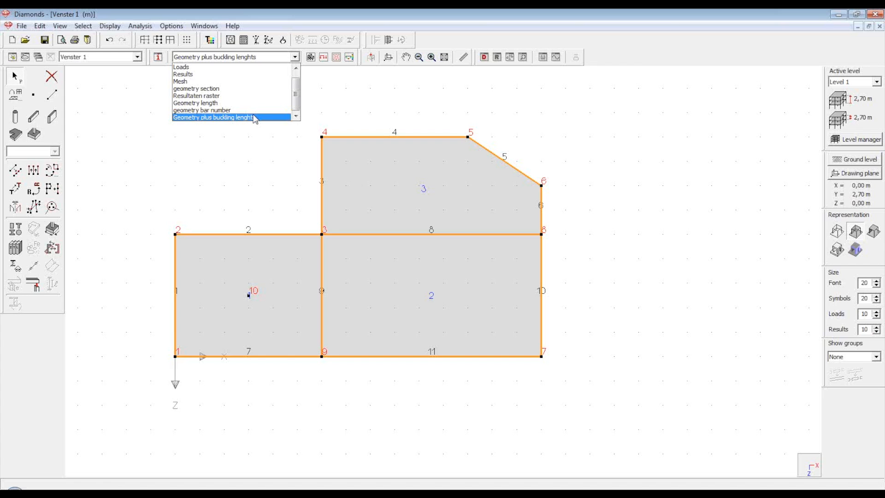
scroll(255, 118, up, 1)
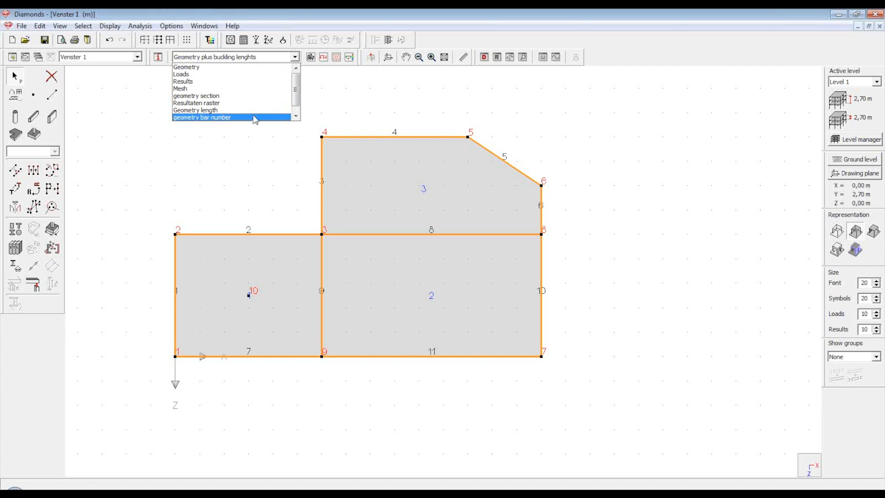
click(237, 74)
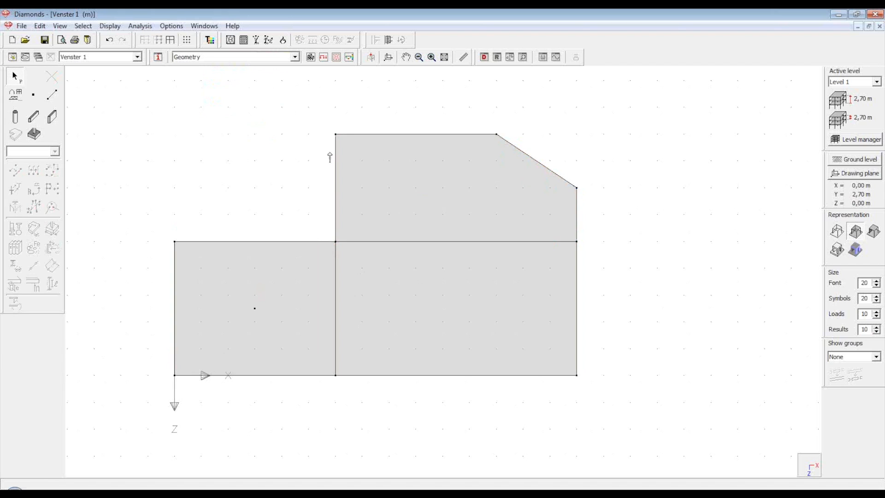
scroll(330, 157, down, 1)
scroll(220, 159, up, 2)
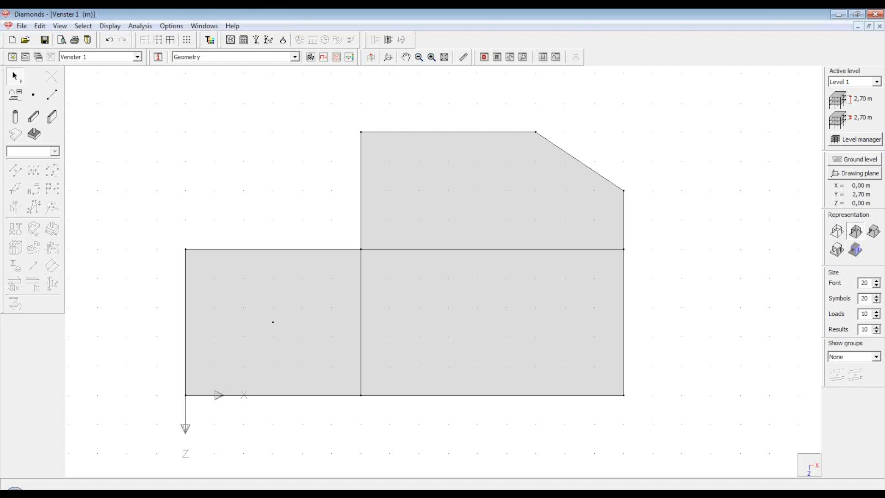
Switch to a 3D view and orbit around the floor slabs
click(809, 471)
click(807, 466)
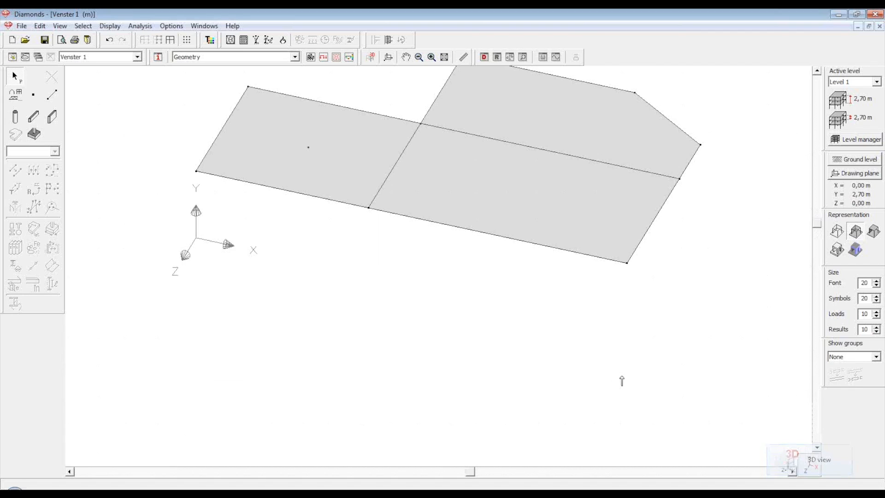
scroll(515, 404, down, 3)
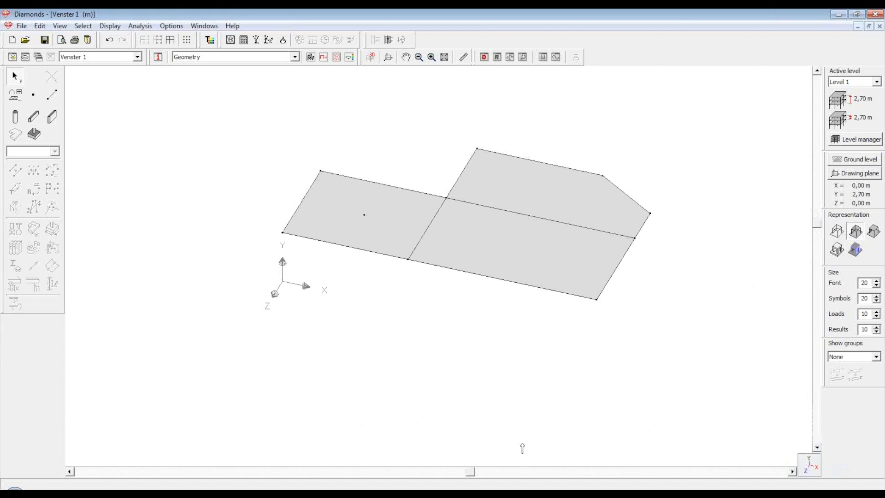
drag(474, 472, 532, 470)
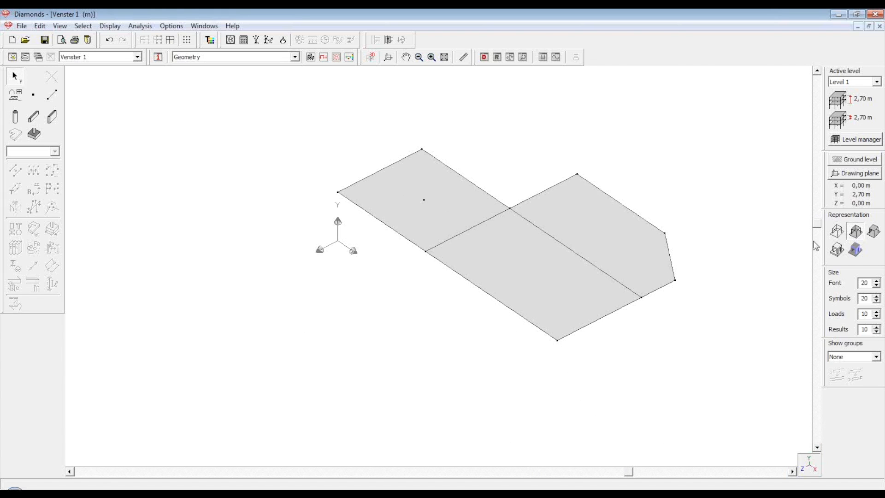
mouse_move(818, 223)
mouse_down()
mouse_move(821, 155)
mouse_move(814, 227)
mouse_up()
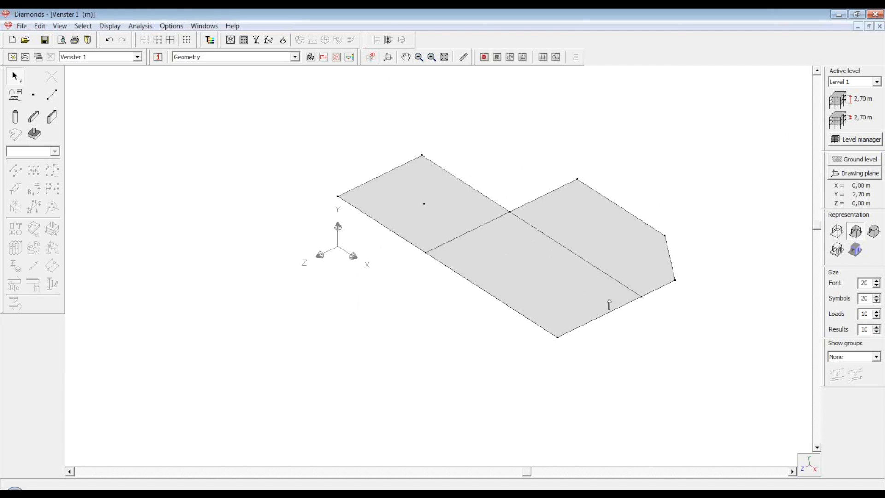
drag(527, 471, 473, 470)
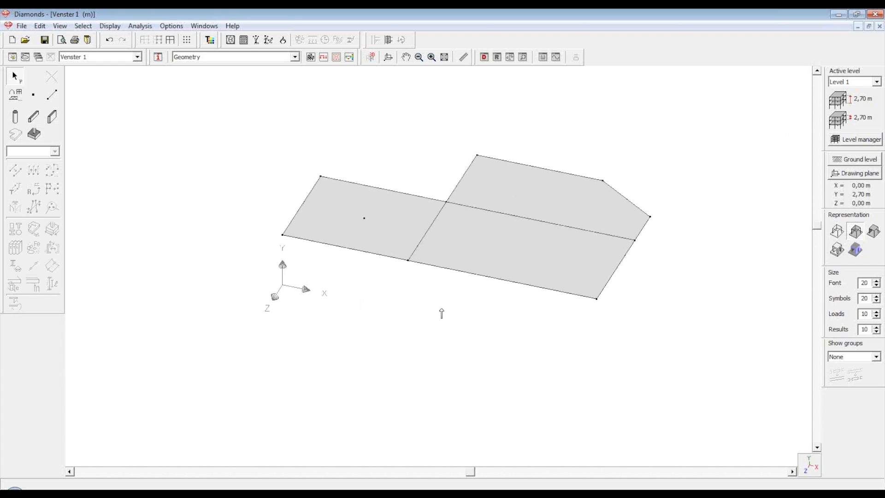
middle_drag(442, 309, 441, 308)
mouse_move(441, 308)
middle_down()
mouse_move(429, 300)
mouse_move(435, 291)
mouse_move(448, 302)
mouse_move(423, 303)
mouse_move(438, 289)
mouse_move(454, 305)
mouse_move(442, 320)
mouse_move(447, 293)
mouse_move(431, 299)
mouse_move(430, 314)
mouse_move(450, 313)
middle_up()
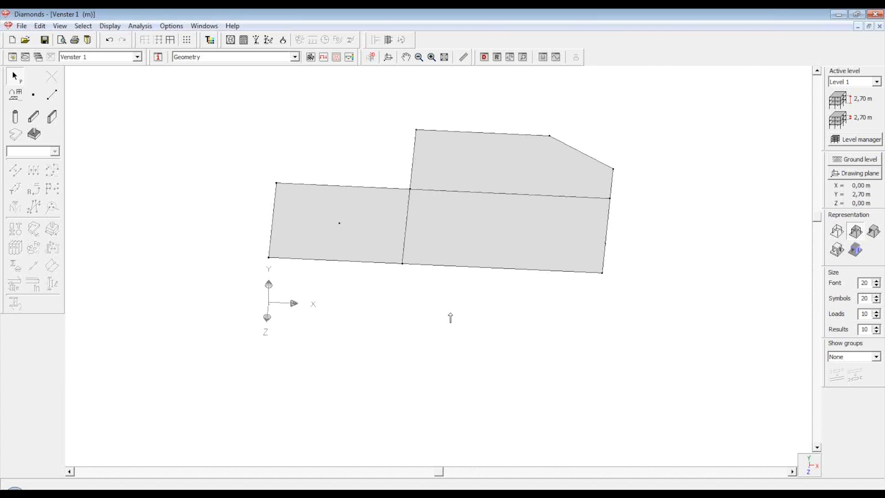
scroll(439, 329, down, 5)
scroll(438, 329, up, 7)
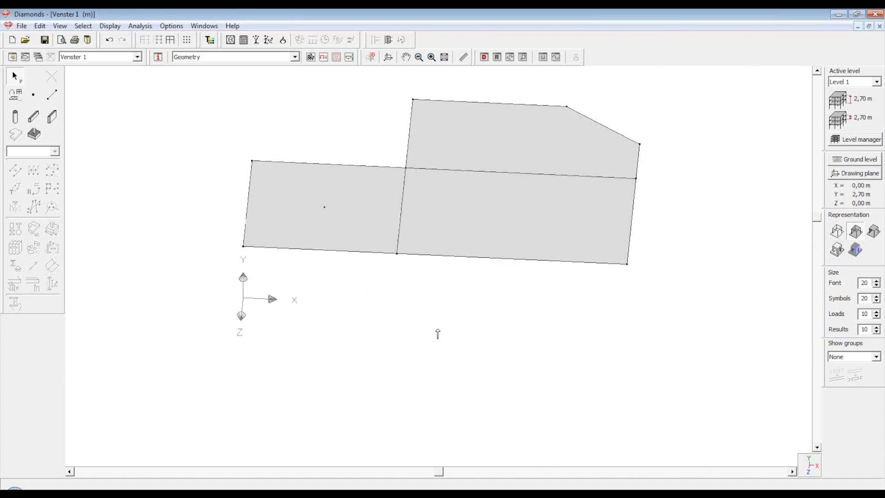
Tilt the slabs to an oblique view, pan them, and fit the whole model in the window
click(446, 472)
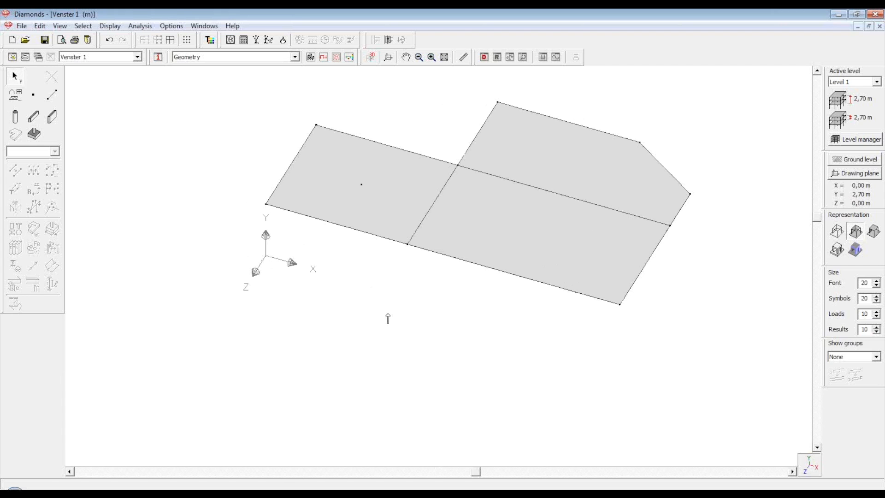
click(817, 225)
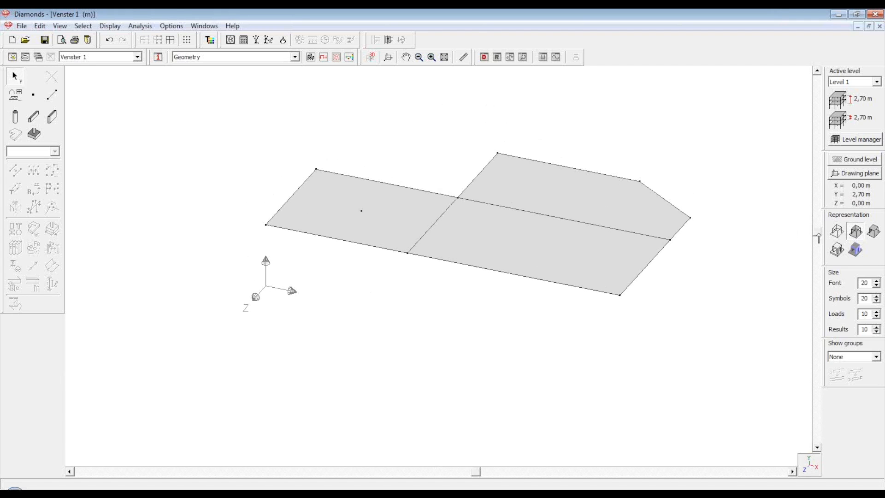
middle_drag(388, 287, 489, 293)
middle_drag(336, 294, 493, 292)
middle_drag(273, 280, 470, 286)
middle_drag(355, 288, 399, 289)
middle_drag(318, 281, 385, 280)
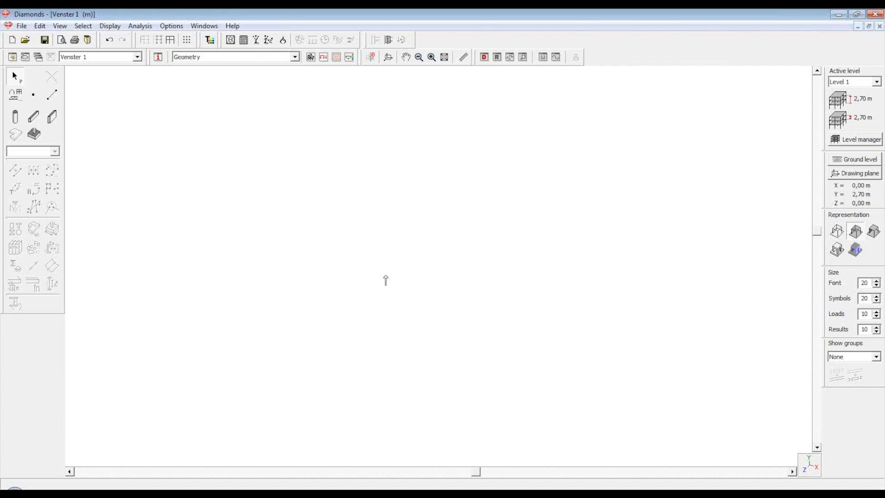
click(445, 58)
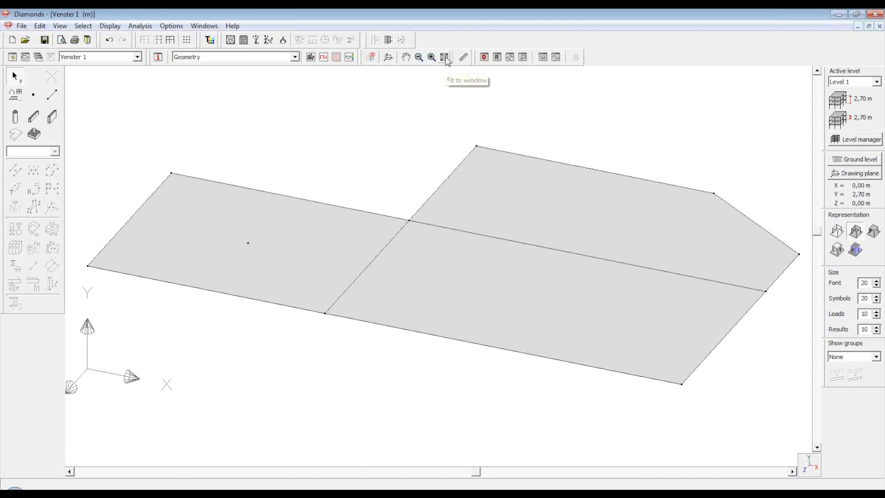
middle_drag(260, 153, 582, 168)
middle_drag(285, 178, 543, 187)
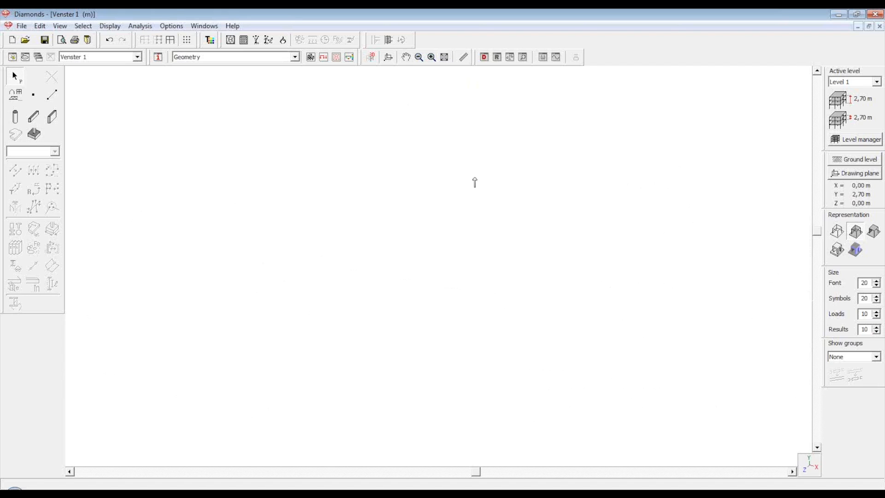
click(445, 59)
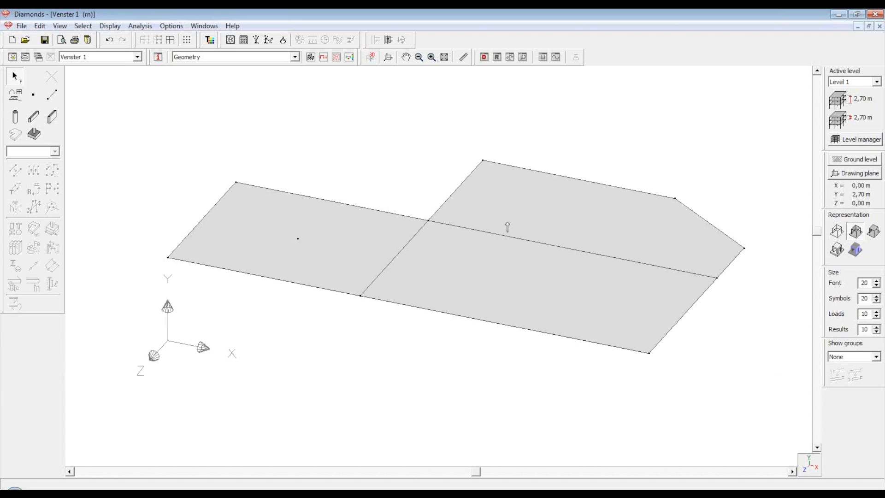
scroll(524, 227, down, 1)
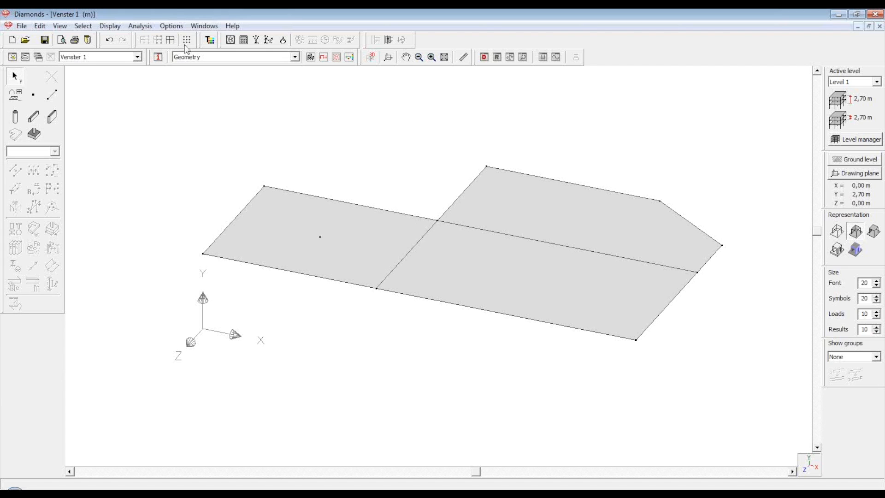
click(92, 28)
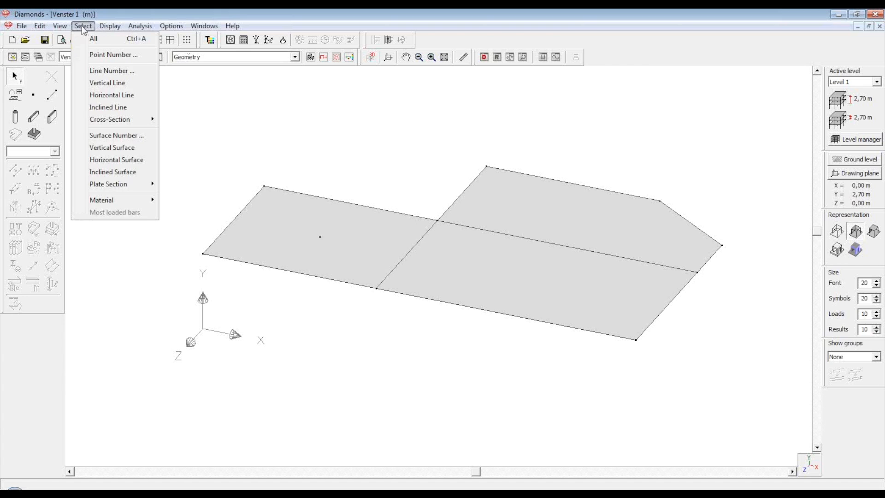
Set the 3D view parameters to Perspective view and adjust the view of the Level 1 floor
mouse_move(60, 27)
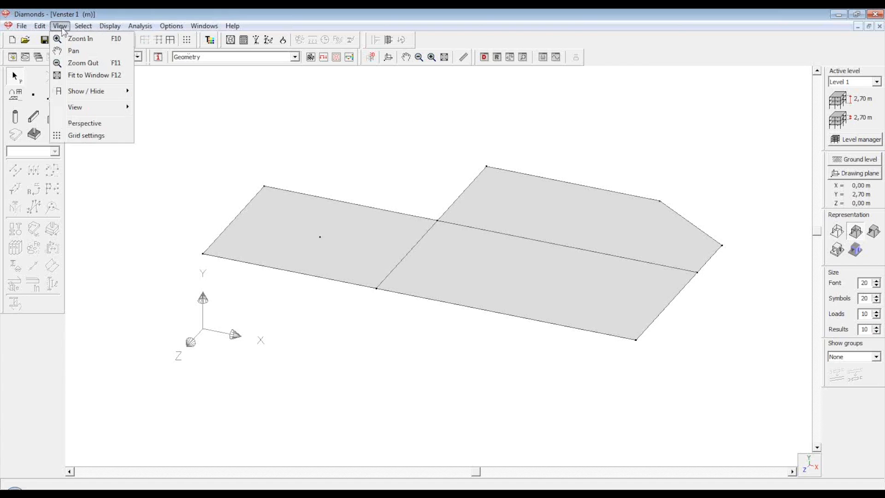
click(83, 128)
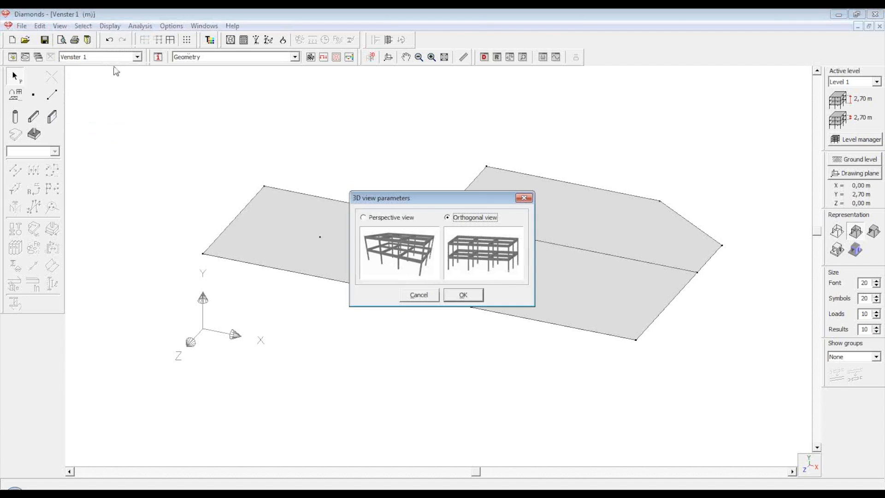
click(393, 220)
click(468, 295)
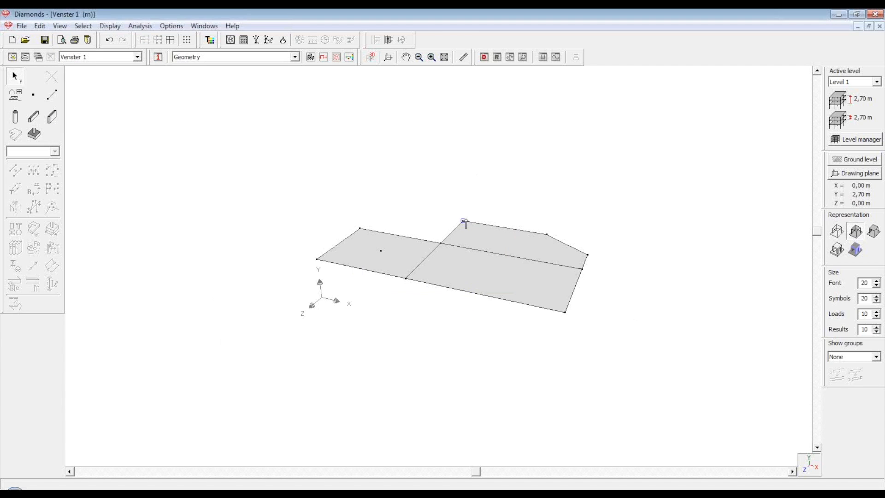
drag(492, 472, 470, 460)
drag(817, 235, 818, 226)
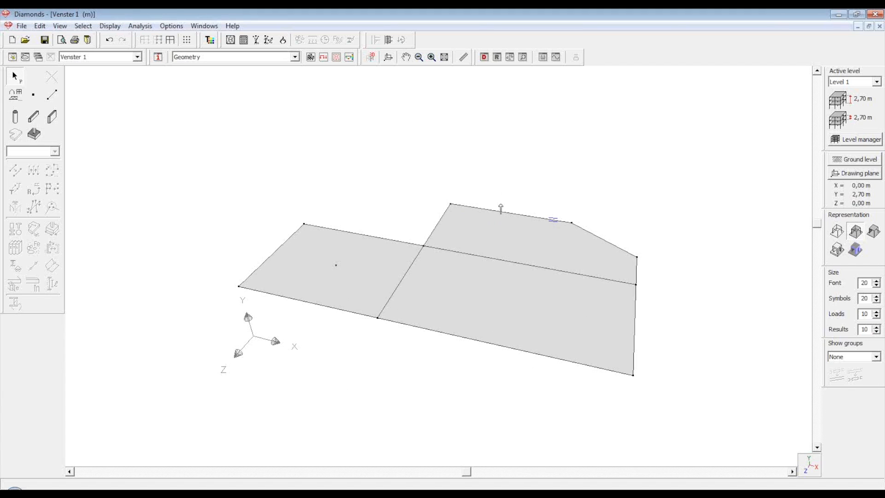
scroll(300, 143, down, 1)
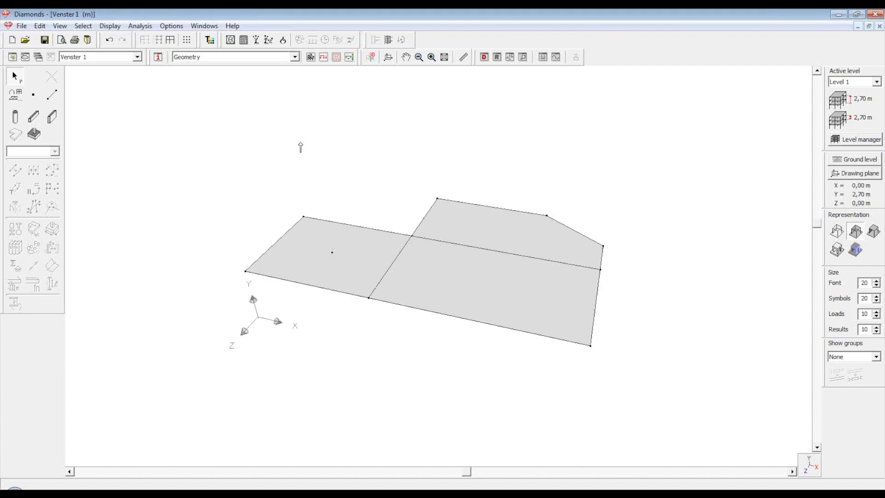
scroll(300, 143, down, 1)
scroll(572, 234, up, 1)
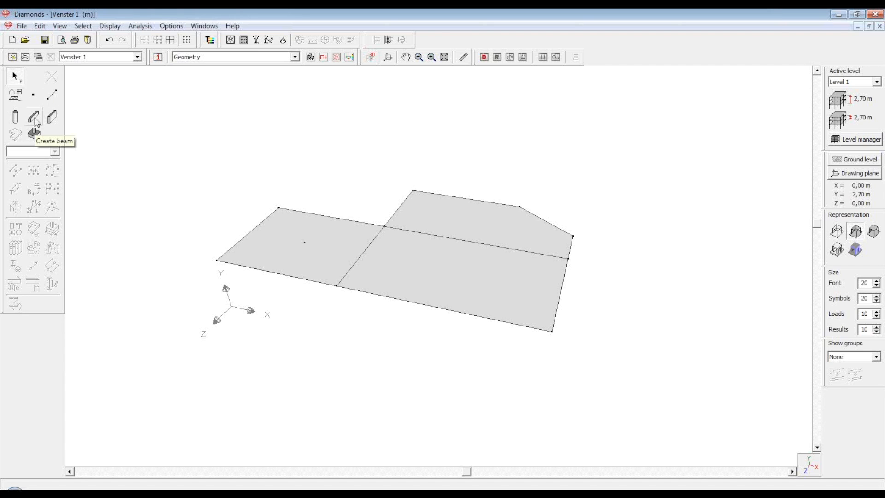
Draw Beam 200,0x50 beams along the two front cross lines of the slab
click(34, 117)
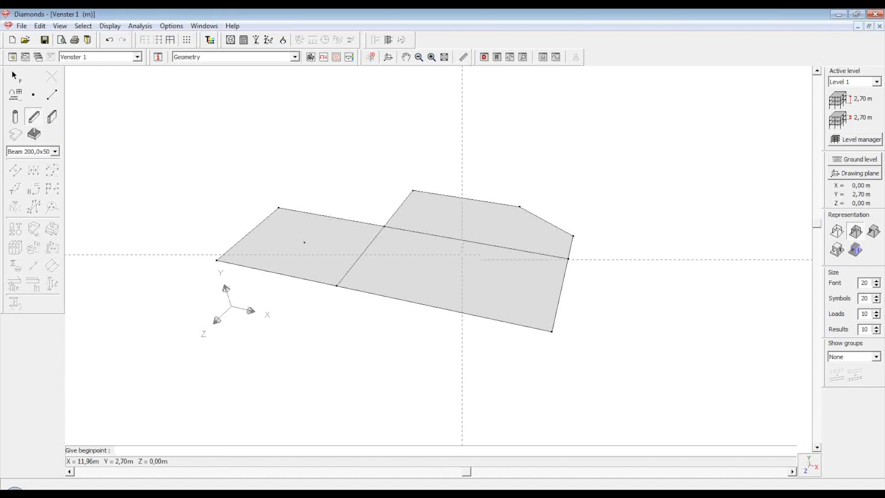
click(472, 241)
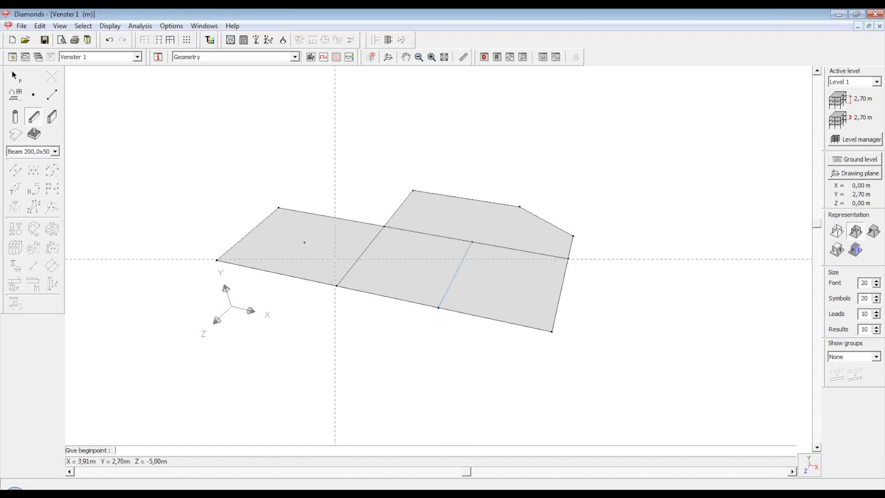
click(337, 286)
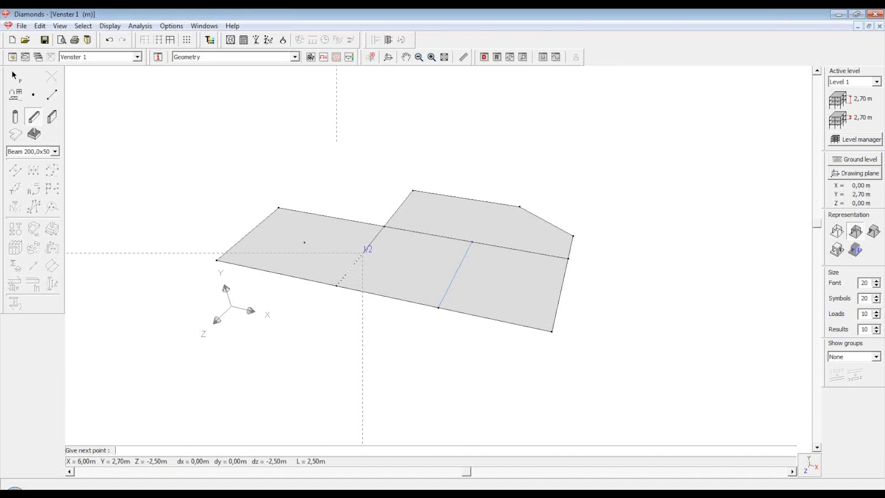
click(385, 226)
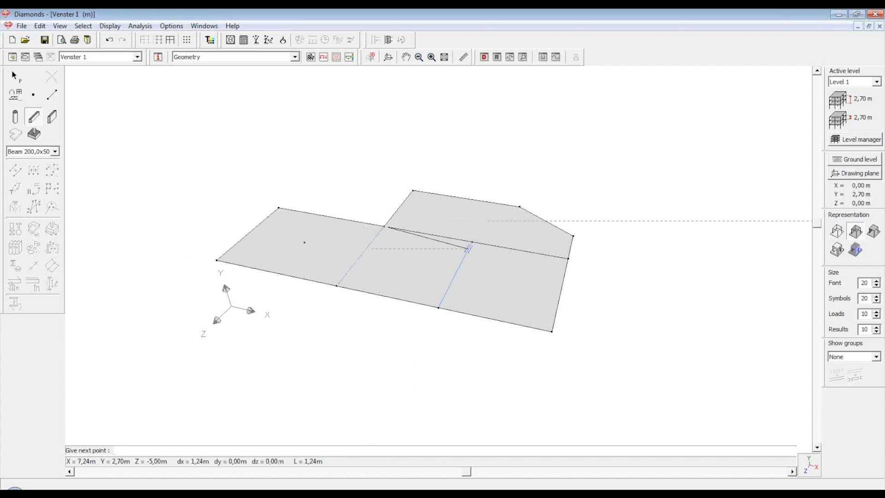
click(472, 241)
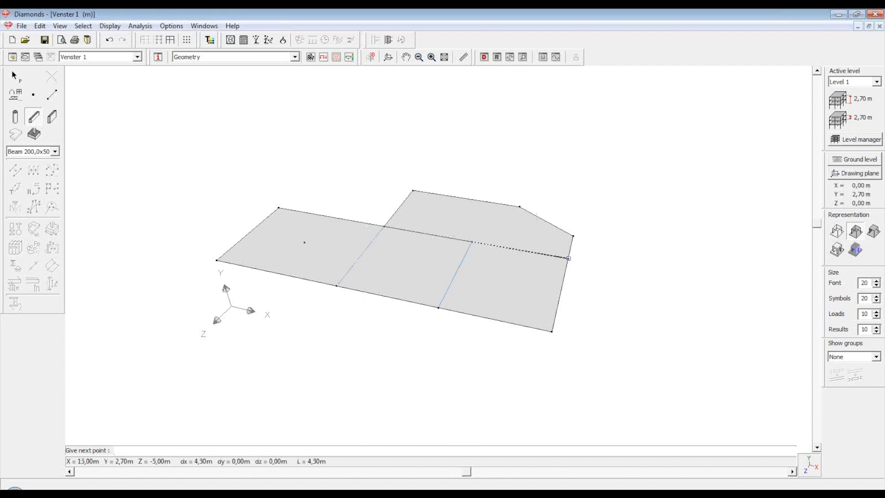
click(568, 258)
key(Escape)
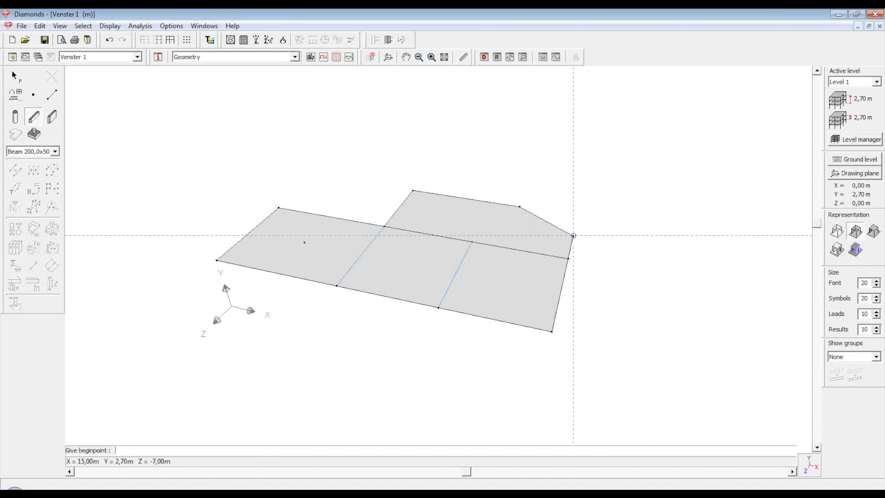
Add a beam along the slanted edge, then undo the extra beam from the right edge node
click(573, 235)
click(519, 206)
key(Escape)
click(569, 258)
click(472, 241)
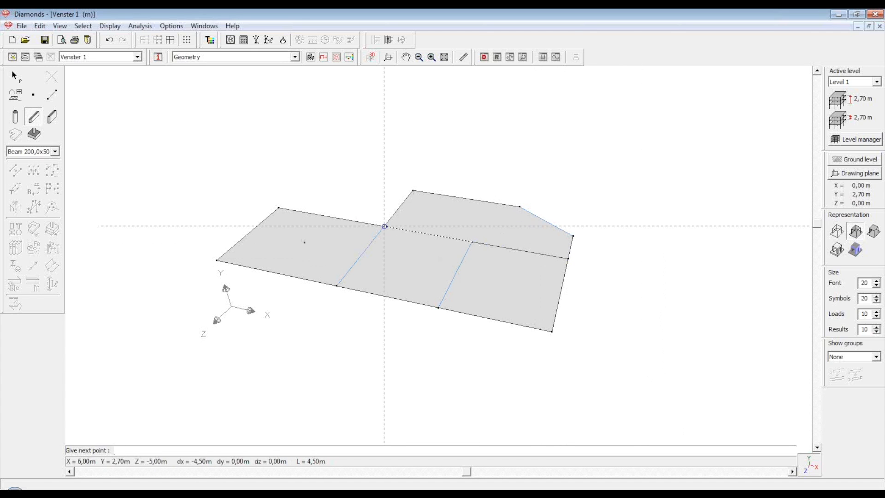
click(14, 74)
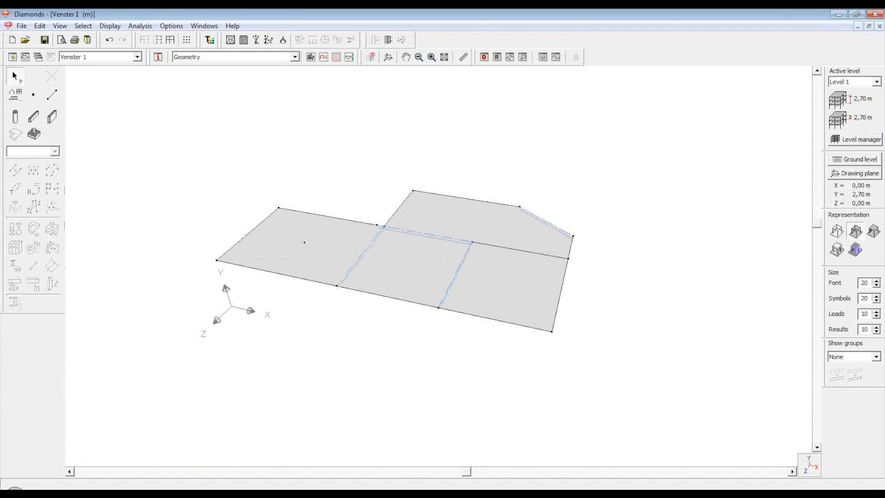
key(ctrl+z)
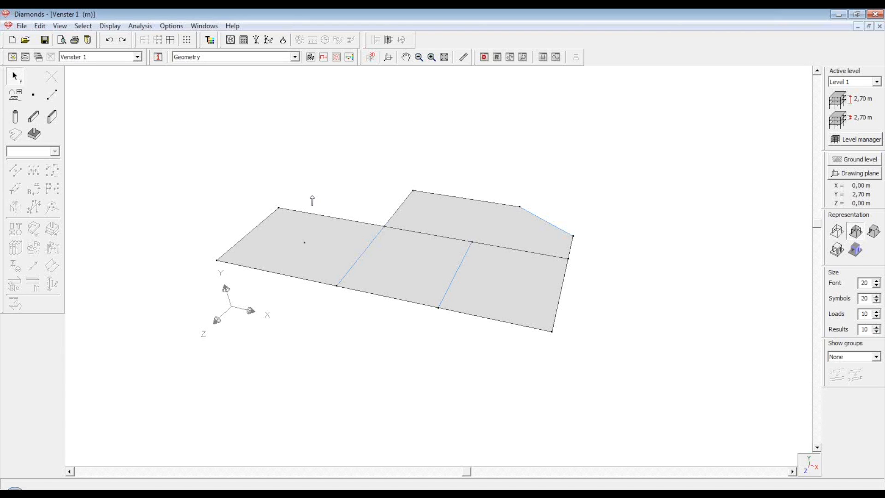
Place three columns at free node 10 and the front nodes of both division lines
click(15, 118)
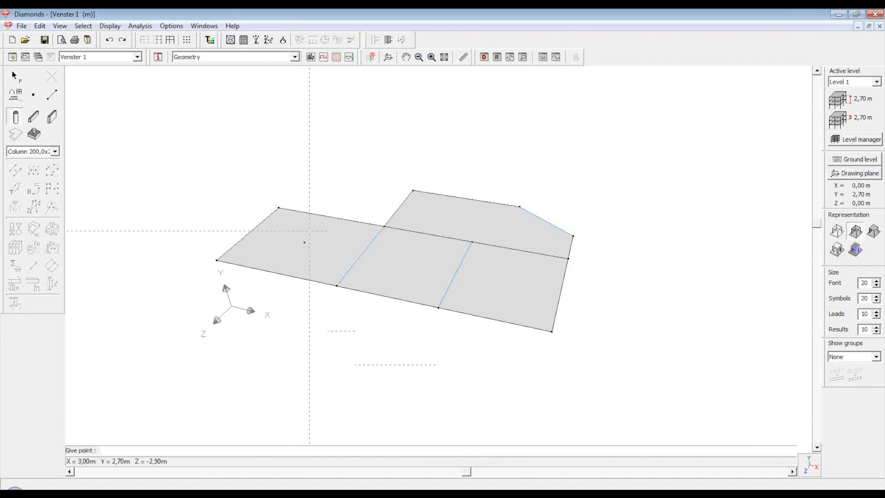
click(304, 242)
click(336, 286)
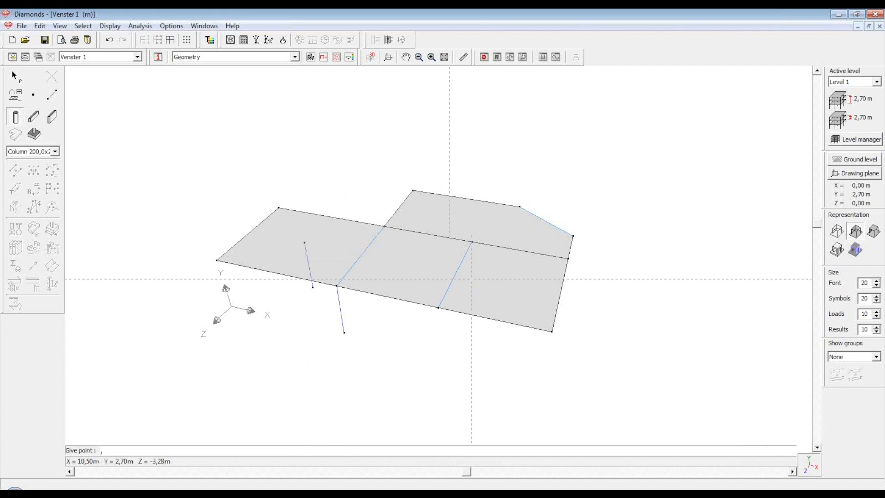
click(439, 307)
key(Escape)
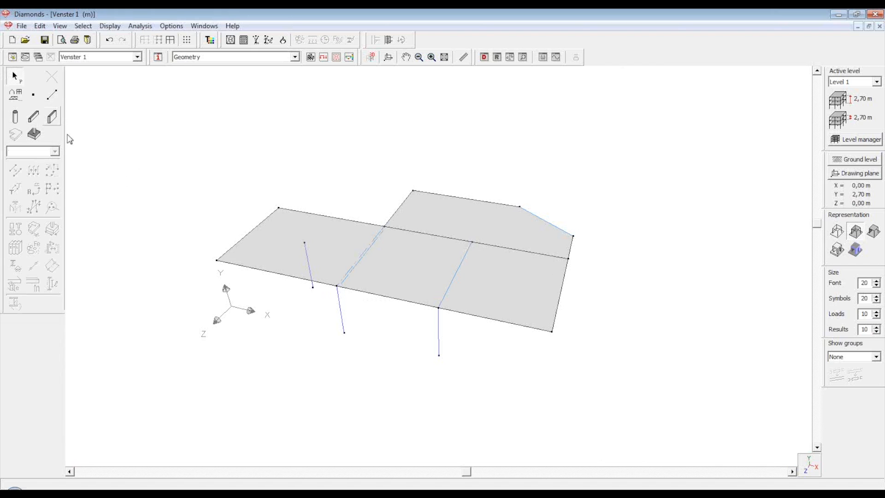
Draw a chain of Wall 200,0 mm walls along the slab's outer edges to the front-right corner
click(52, 118)
click(216, 261)
click(279, 207)
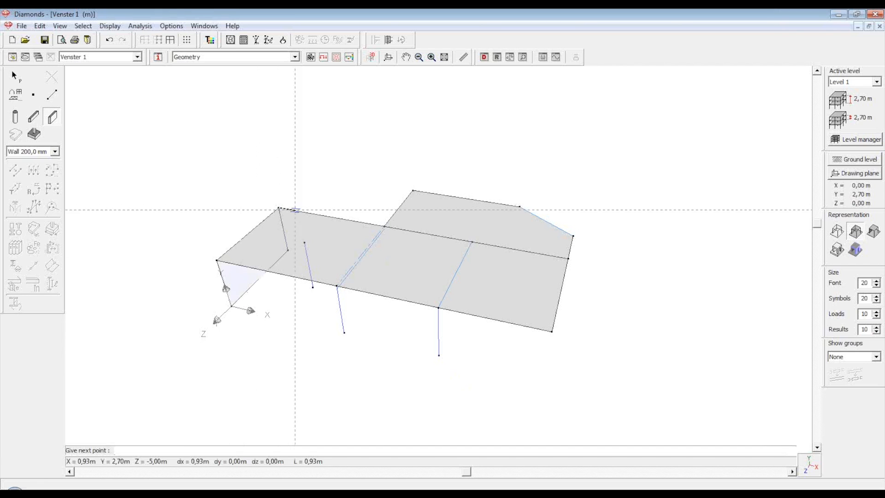
click(384, 226)
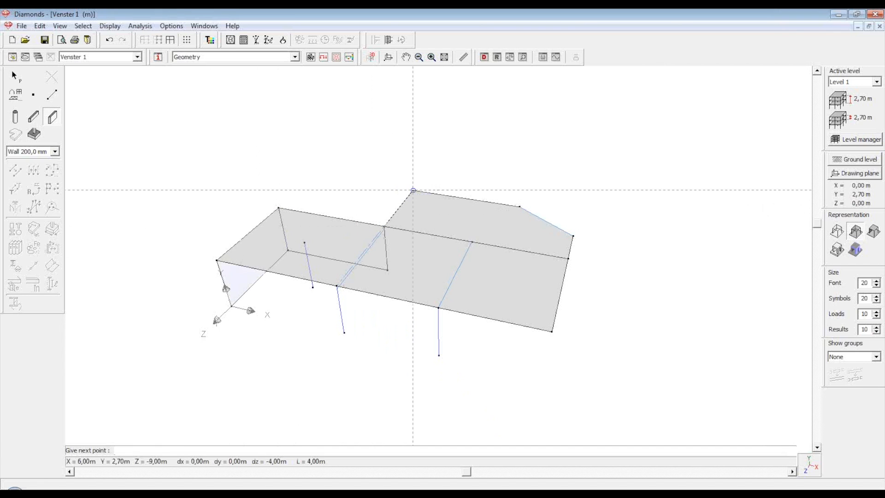
click(413, 190)
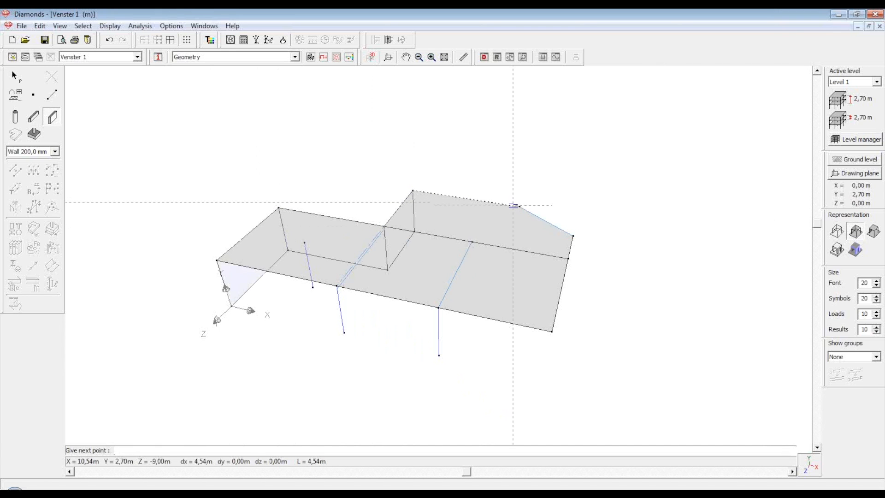
click(520, 206)
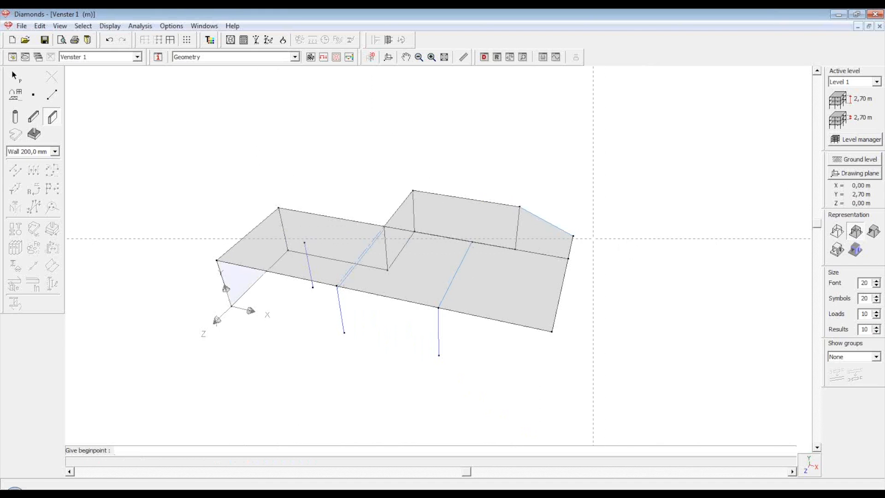
click(573, 236)
click(552, 330)
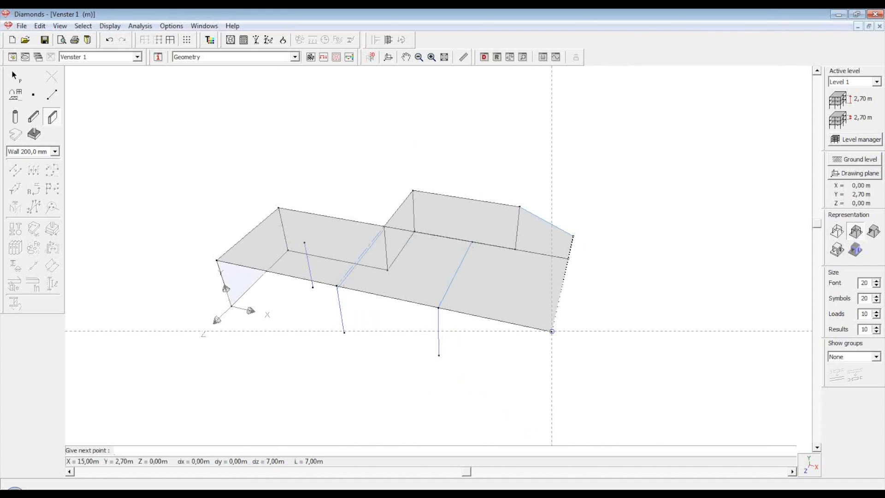
key(Escape)
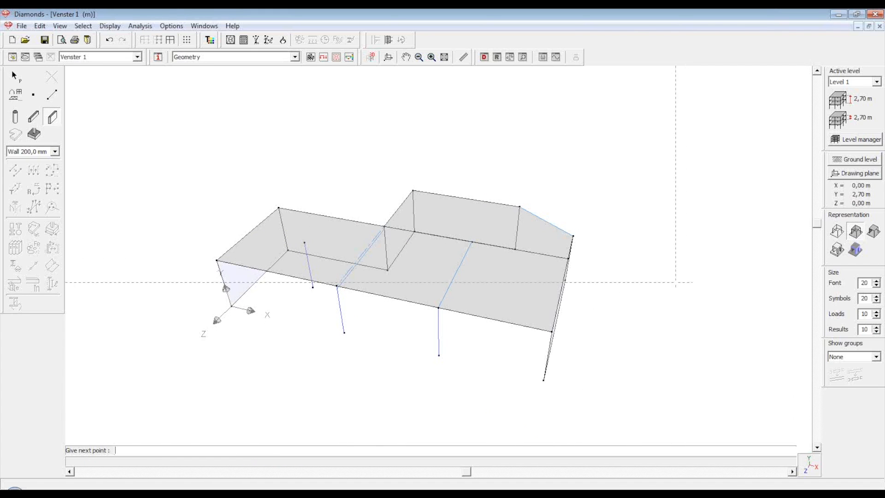
Add another wall from the right front corner along the inner step edge
drag(464, 473, 503, 472)
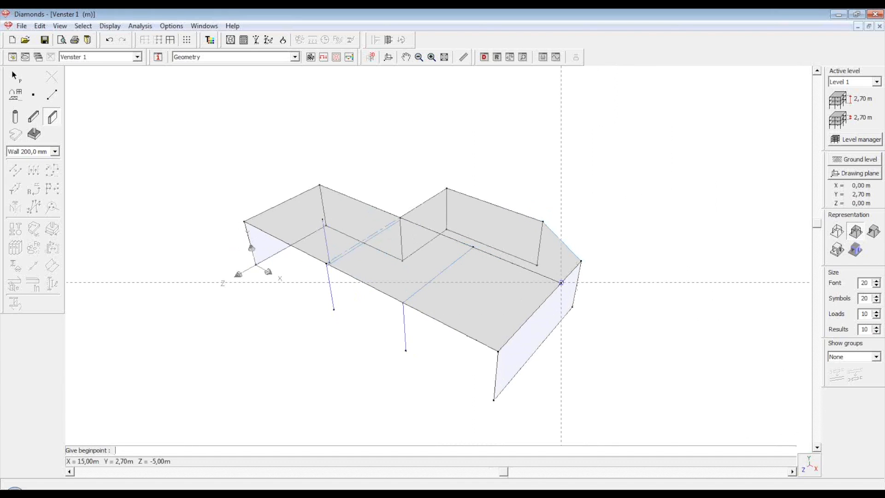
click(561, 283)
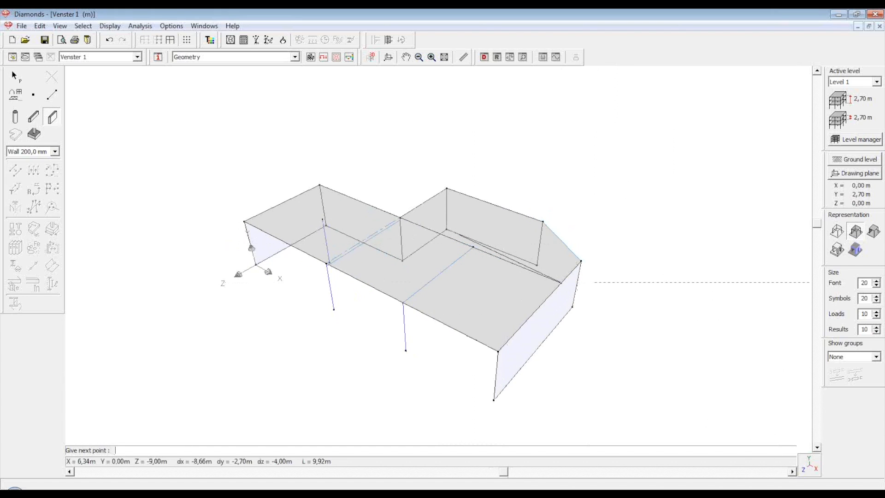
click(400, 217)
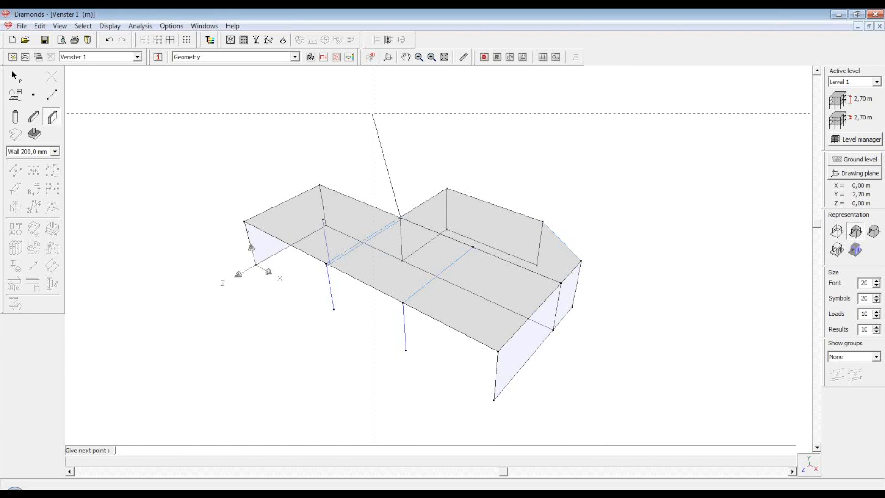
key(Escape)
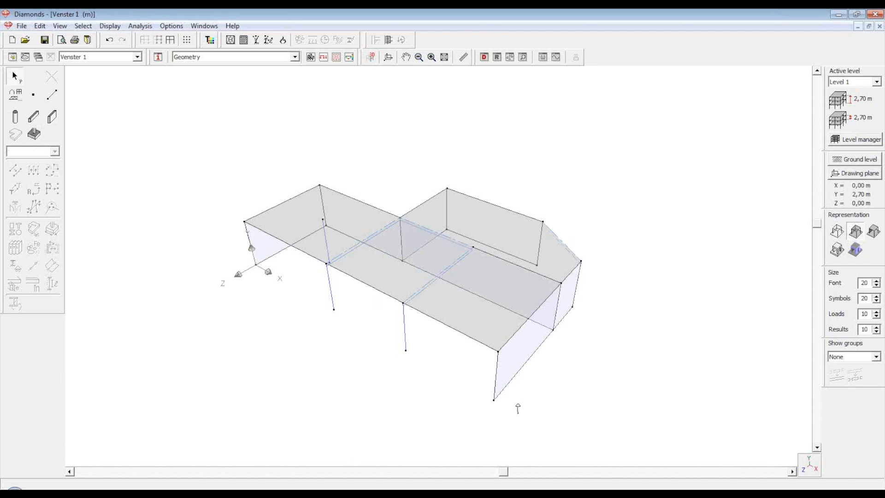
drag(503, 472, 657, 455)
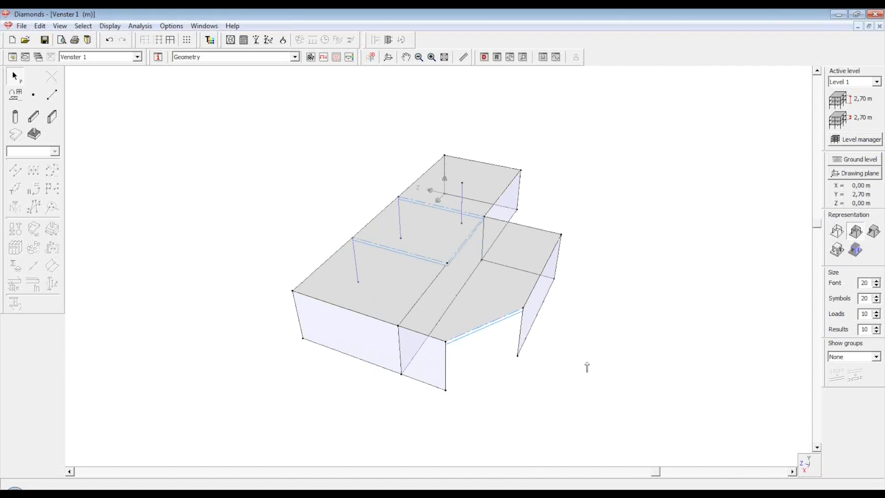
Draw two lines across the angled wall to divide its face
click(52, 95)
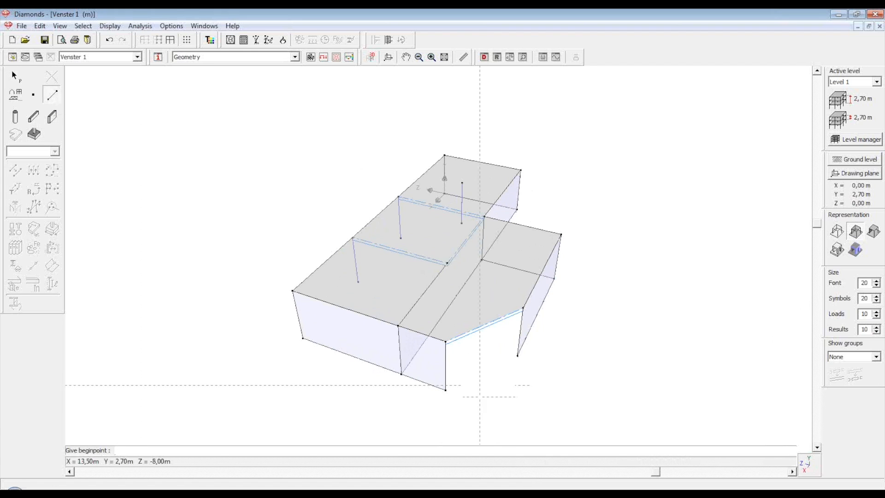
click(445, 367)
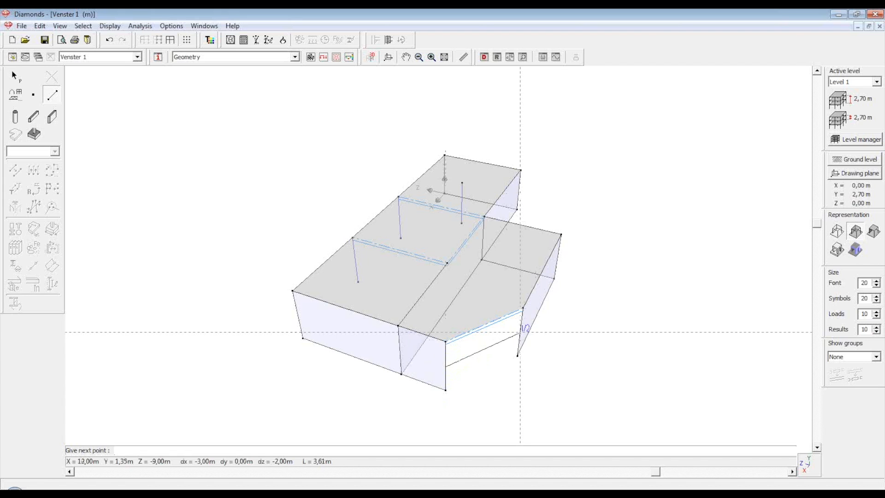
click(521, 332)
right_click(636, 344)
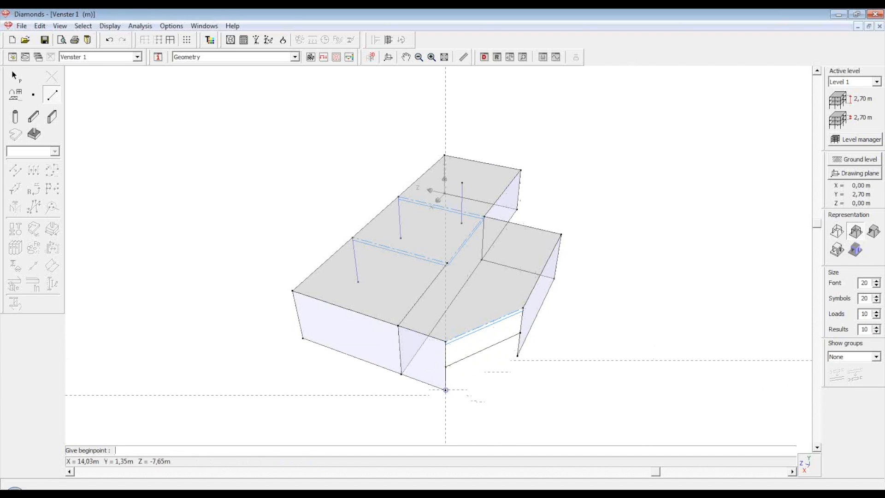
click(445, 390)
click(518, 356)
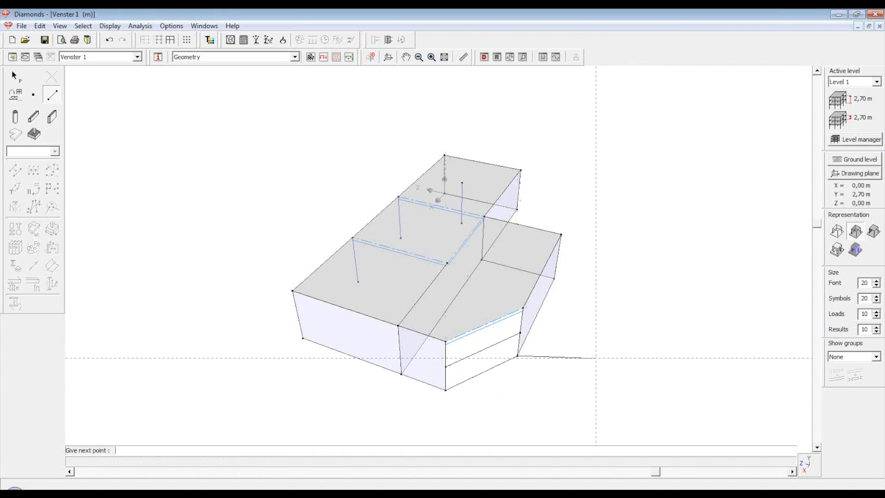
key(Escape)
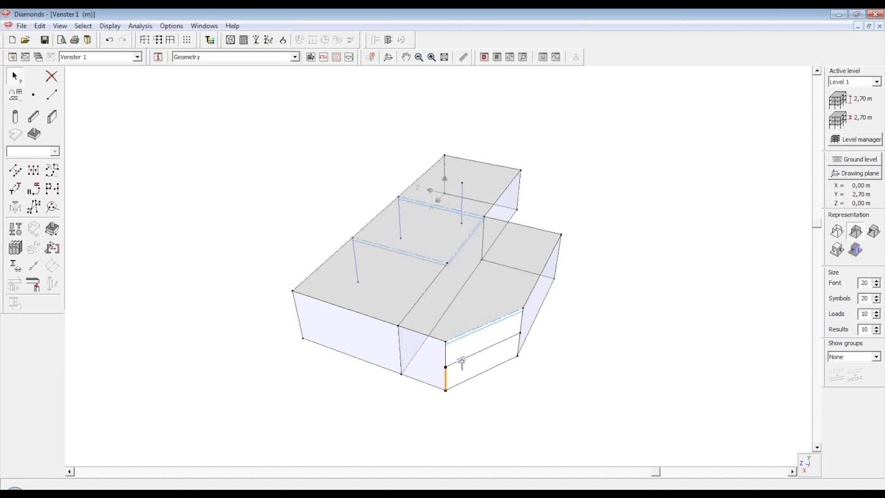
Turn the angled wall's lower face into a separate surface, leaving an opening above
click(487, 378)
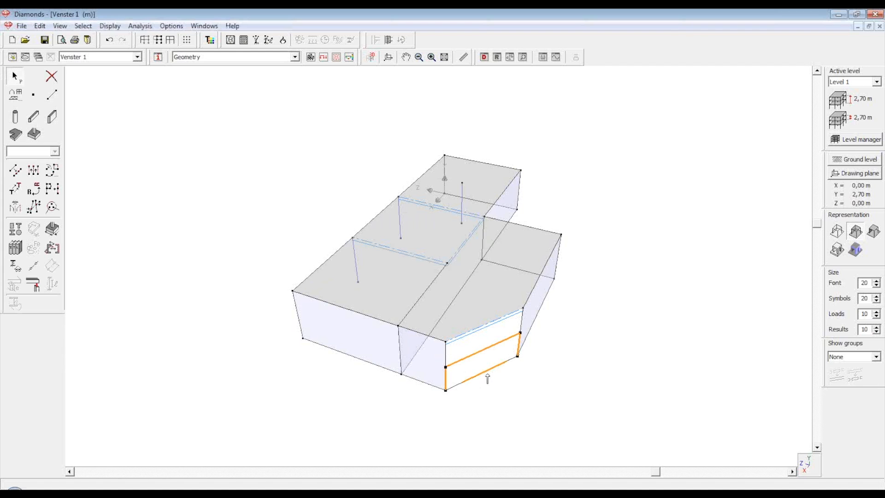
click(16, 137)
click(608, 376)
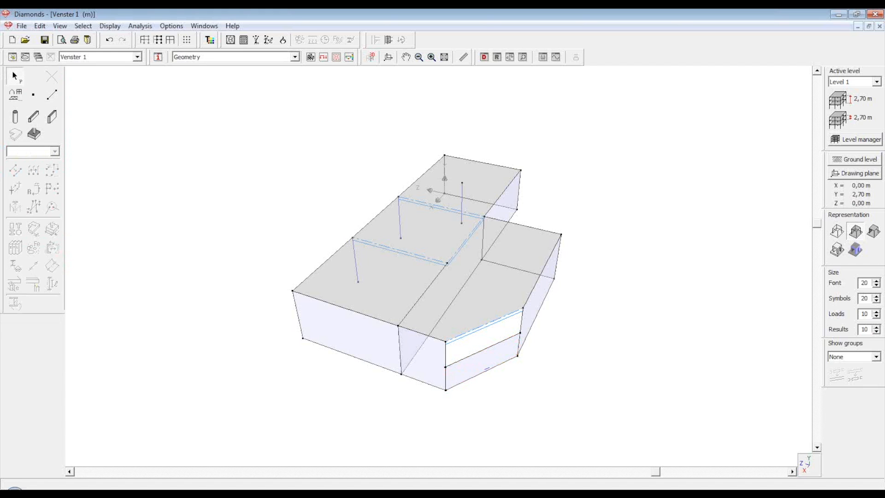
drag(655, 471, 464, 488)
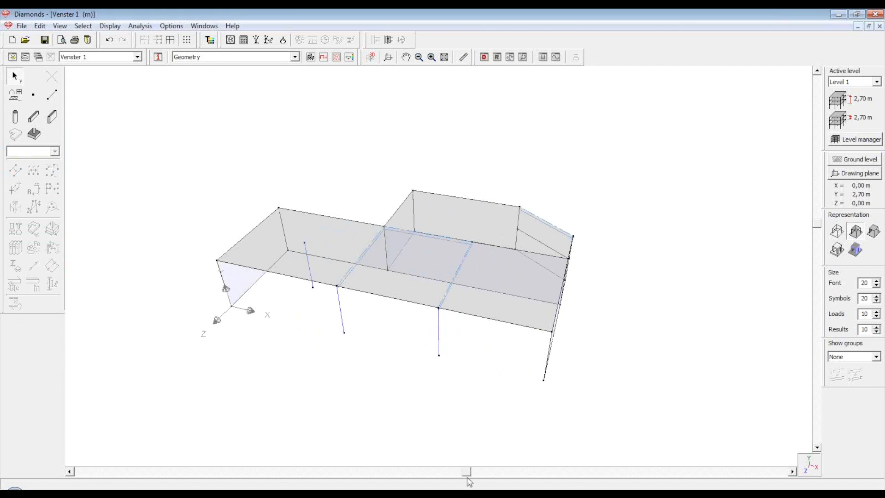
drag(470, 475, 492, 473)
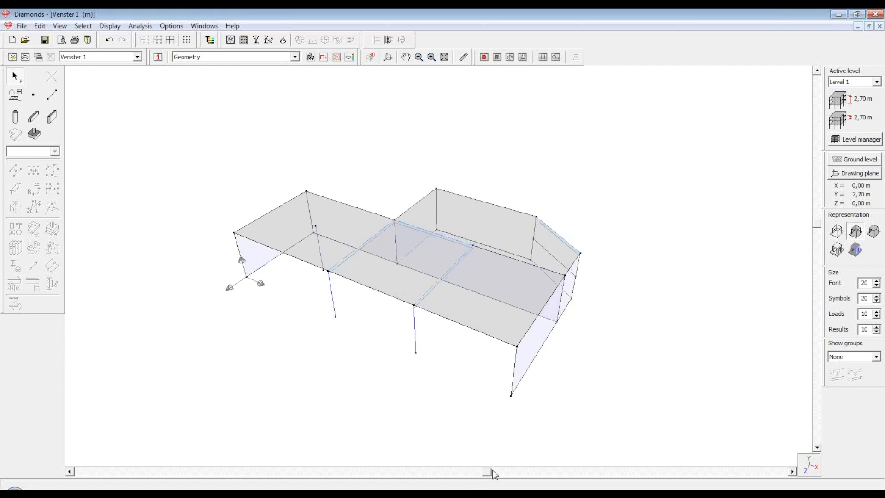
mouse_move(817, 223)
mouse_down()
mouse_move(826, 248)
mouse_move(826, 228)
mouse_up()
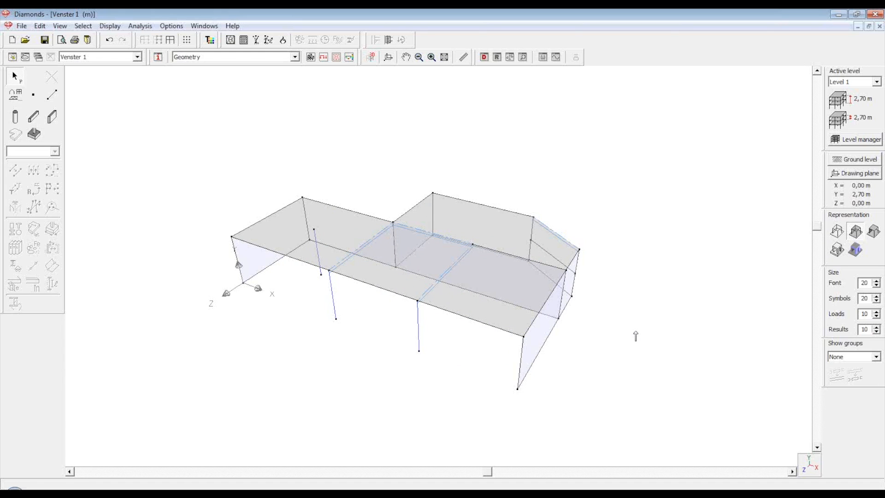
click(464, 57)
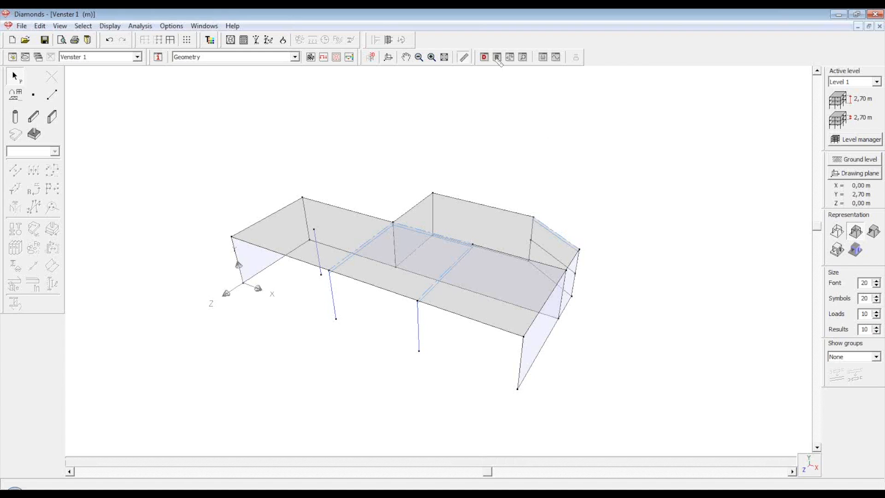
click(517, 390)
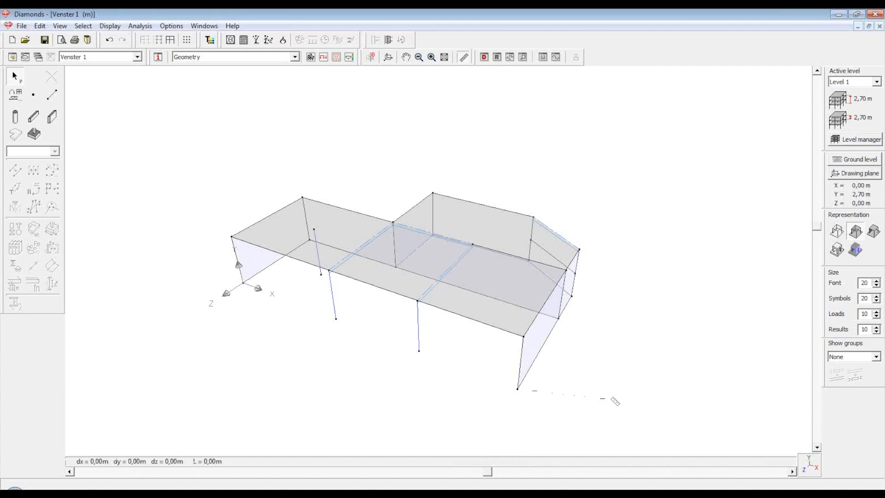
click(524, 336)
key(Escape)
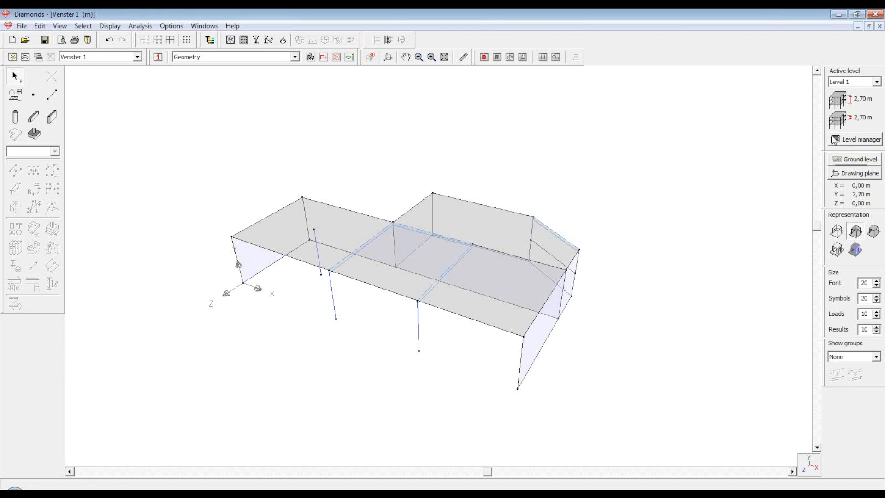
Open the Level manager and change Level 1's storey height to 3,50 m
click(835, 139)
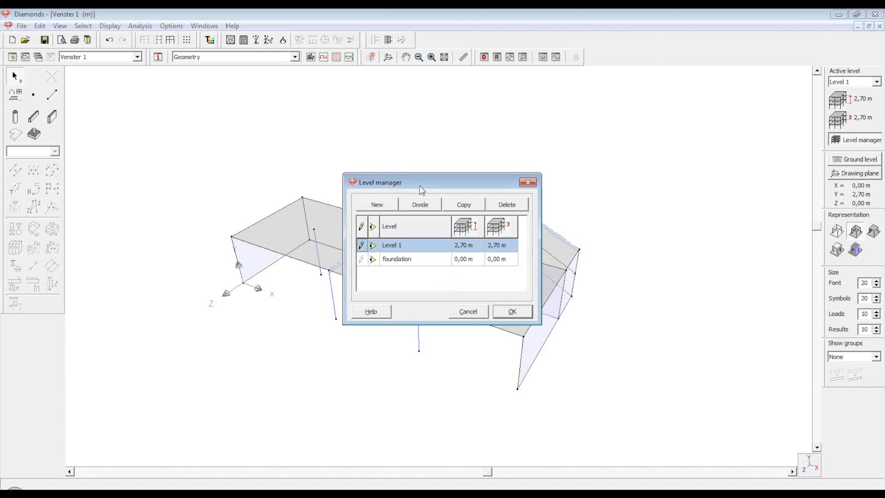
drag(423, 186, 684, 169)
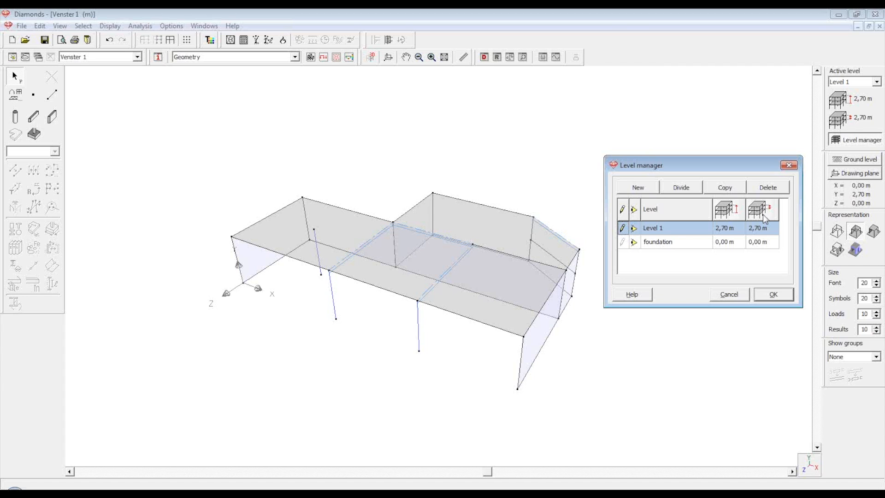
click(753, 232)
click(755, 229)
text(3,5)
key(Return)
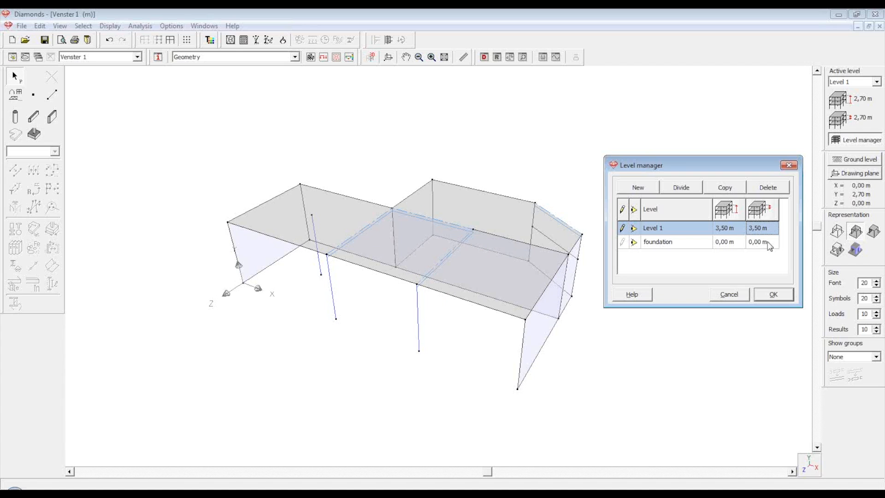
Copy Level 1 three times upward and close the Level manager, keeping the new levels
click(720, 193)
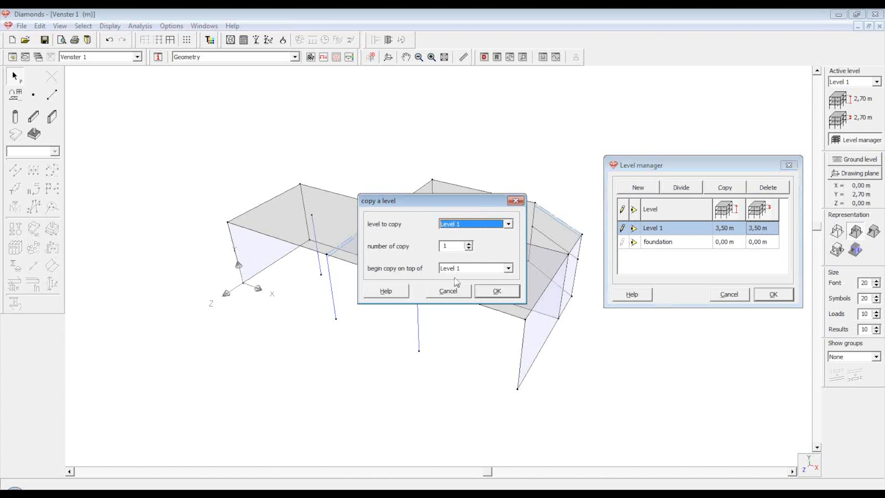
click(468, 244)
click(469, 244)
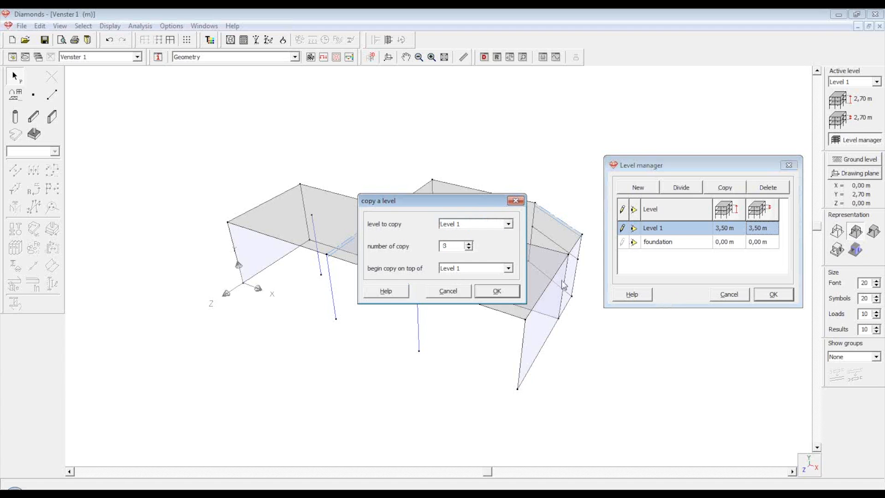
click(507, 291)
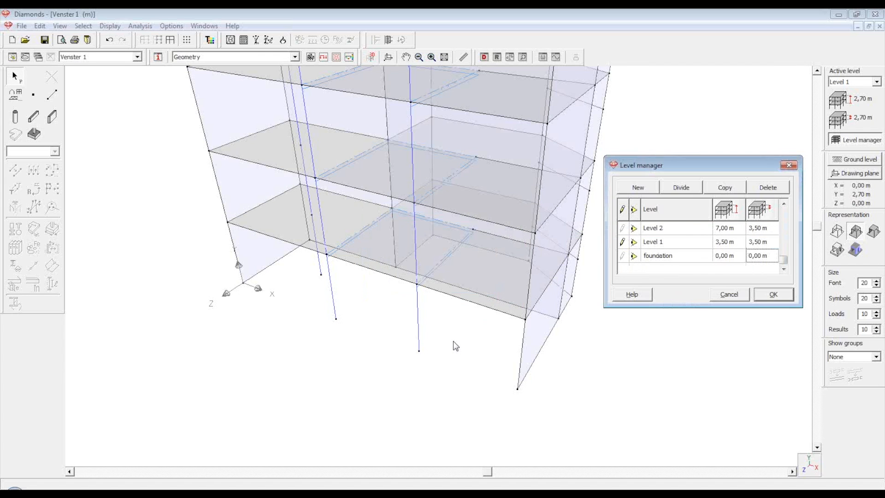
click(774, 295)
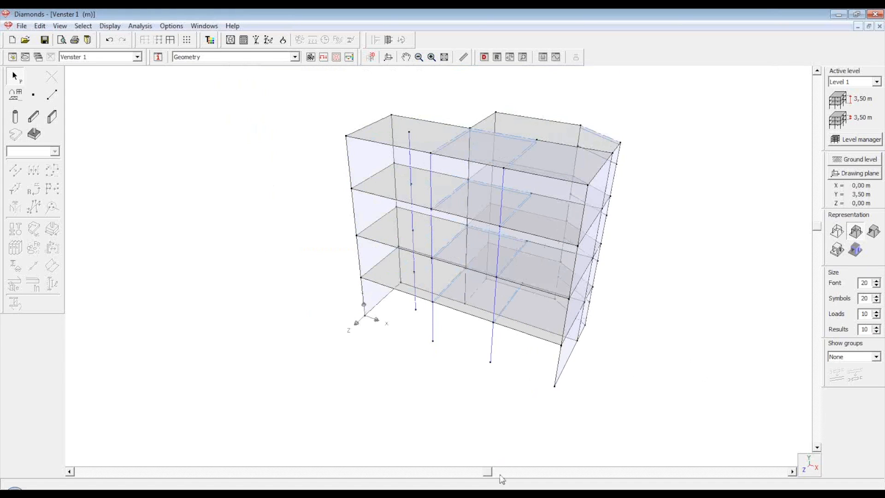
drag(418, 466, 470, 453)
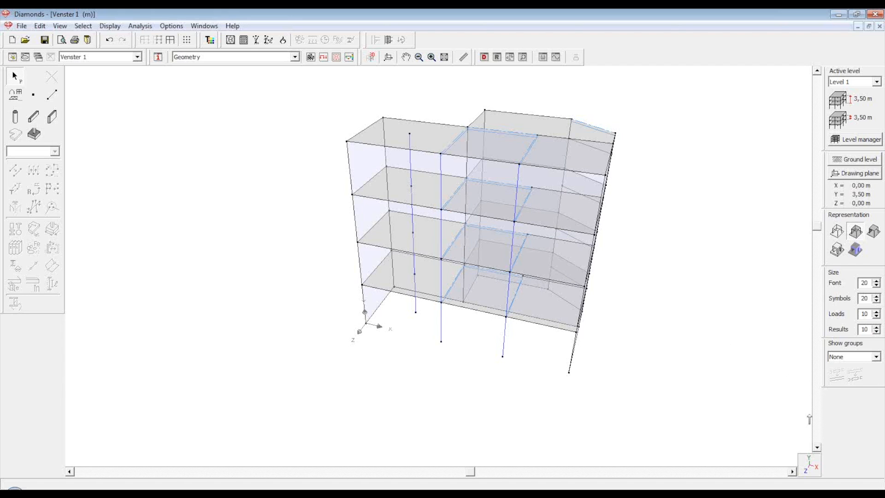
Look at the building from Top view, then back in 3D
click(808, 463)
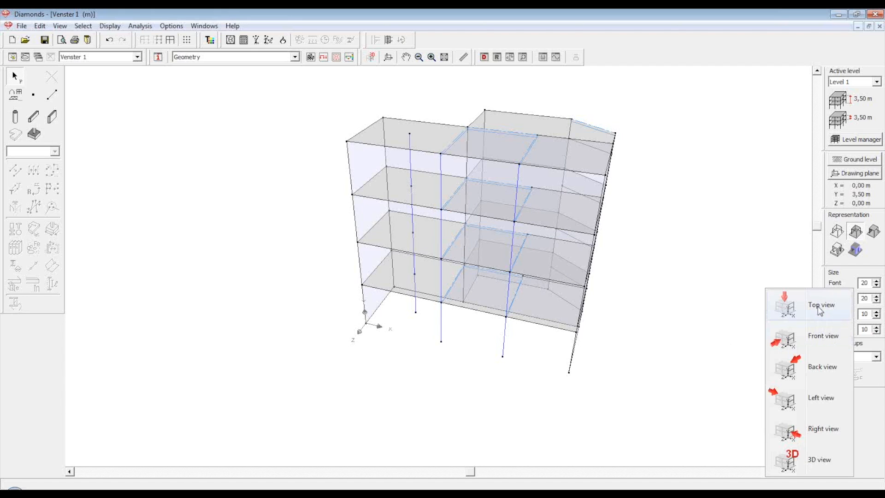
click(820, 308)
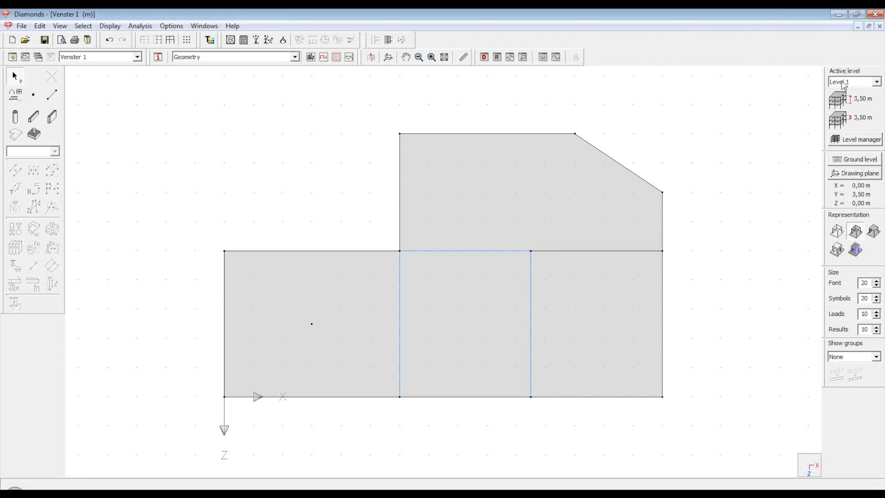
click(662, 356)
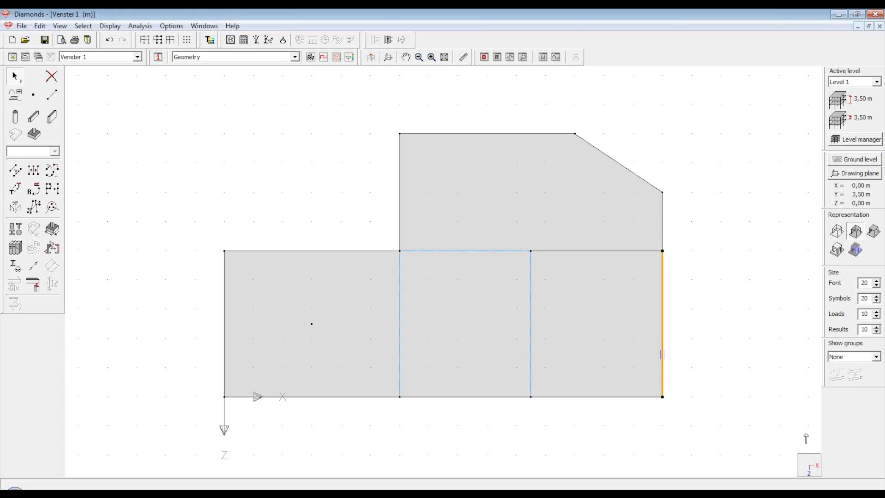
click(809, 472)
click(813, 461)
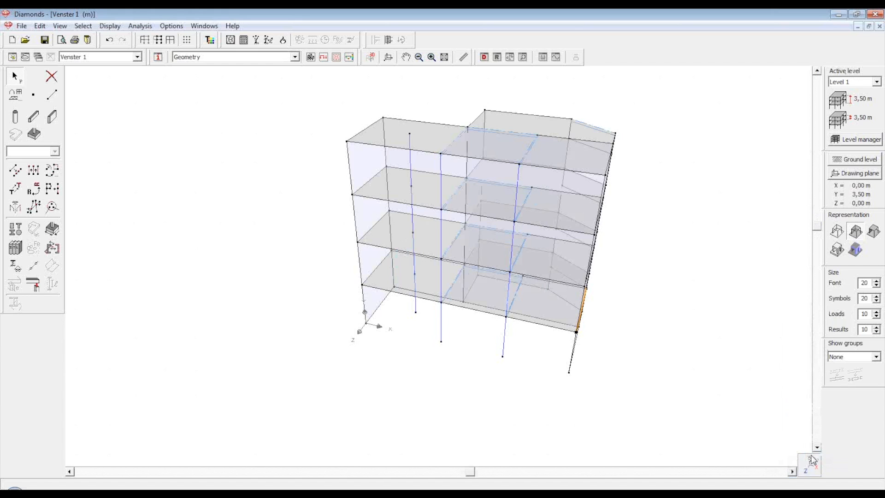
drag(471, 471, 502, 472)
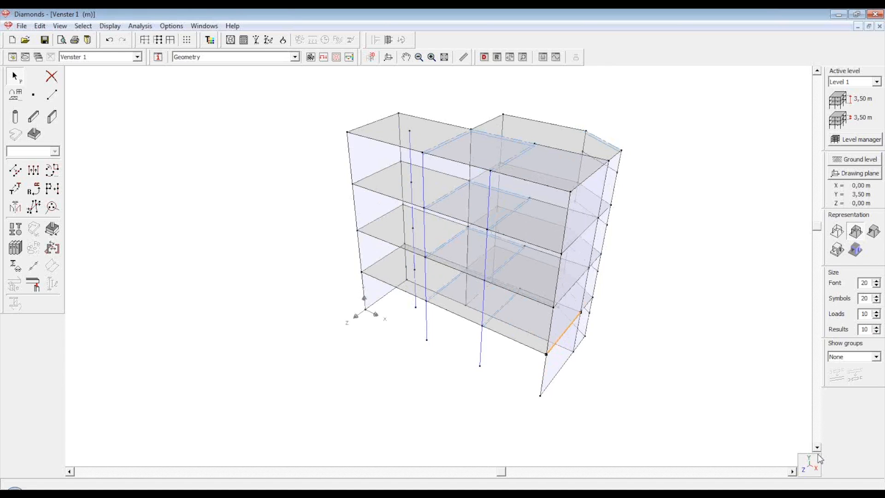
Return to Top view and make Level 2 (7,00 m) the active level
click(808, 467)
click(829, 301)
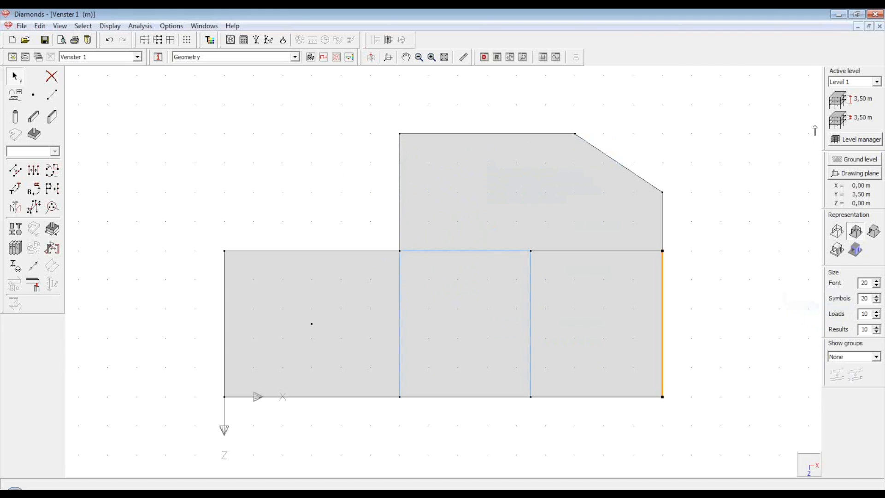
click(838, 84)
click(841, 96)
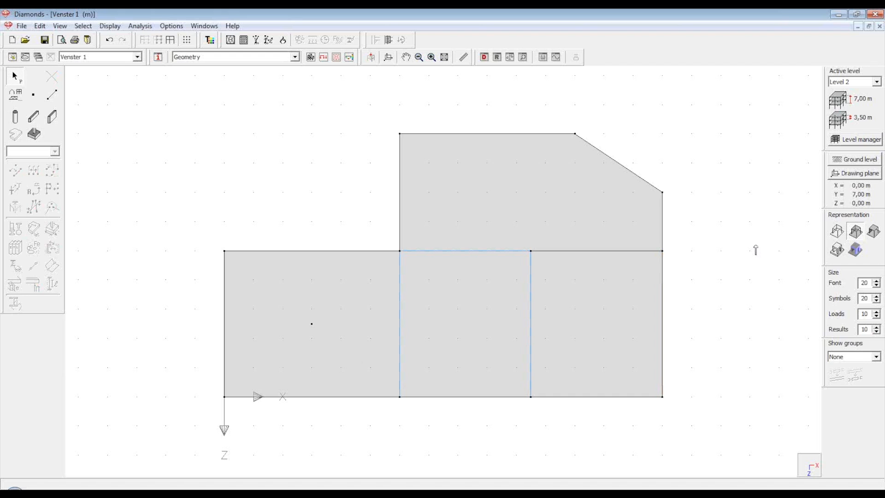
Draw a small closed square with the Line tool inside the middle bay
click(51, 95)
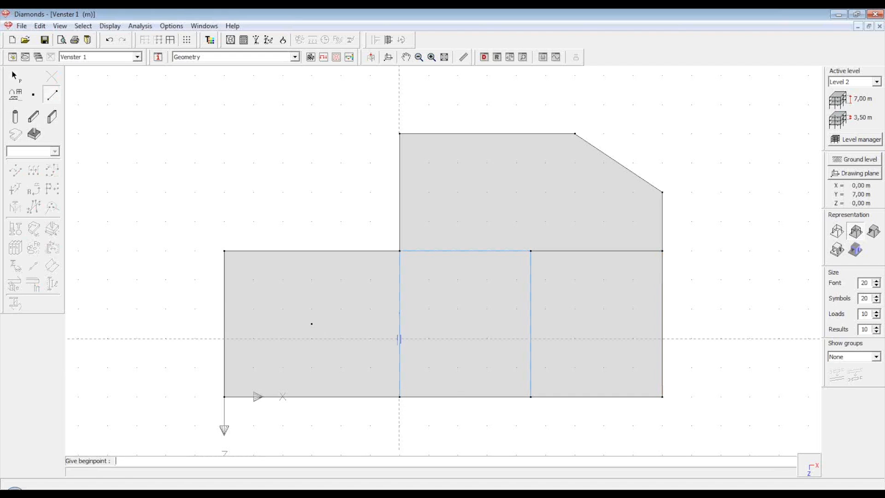
click(428, 309)
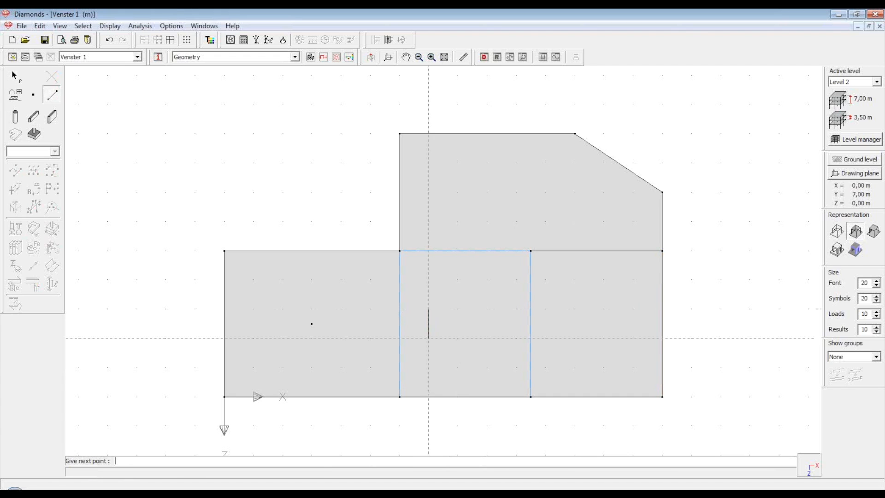
click(428, 338)
click(457, 338)
click(458, 309)
click(428, 309)
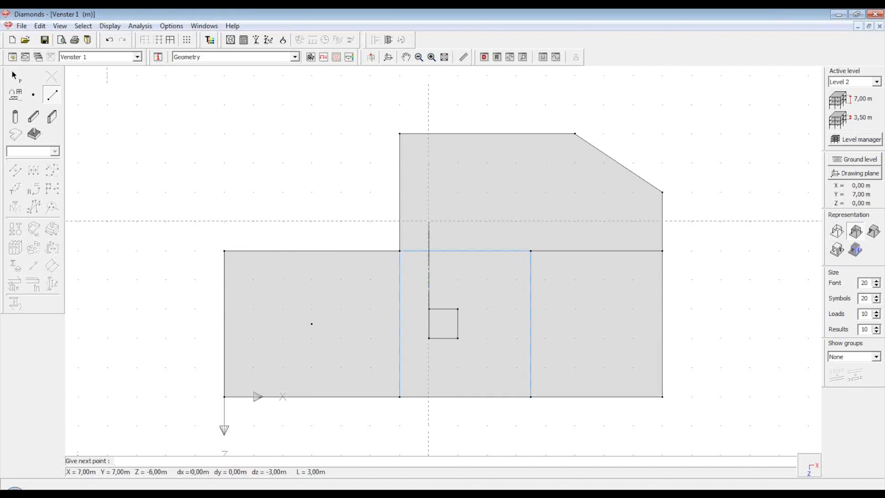
key(Escape)
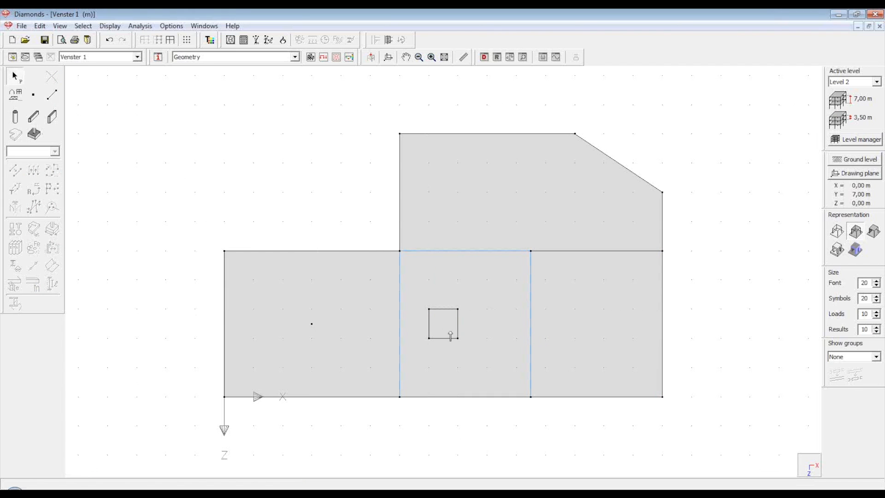
Delete the new square slab to leave an opening in the Level 2 floor
click(447, 329)
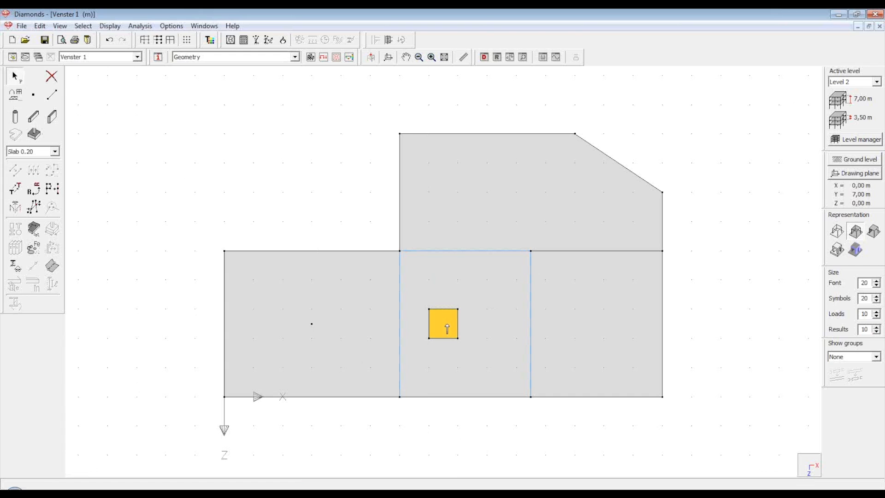
key(Delete)
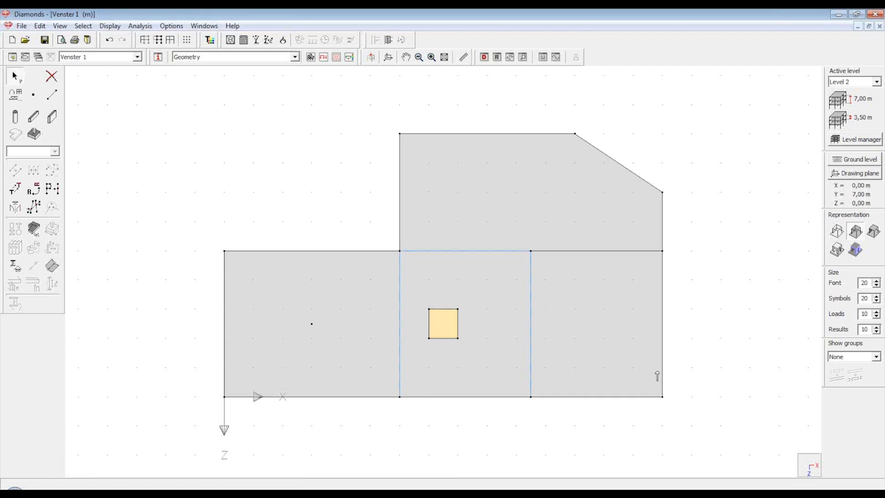
click(708, 368)
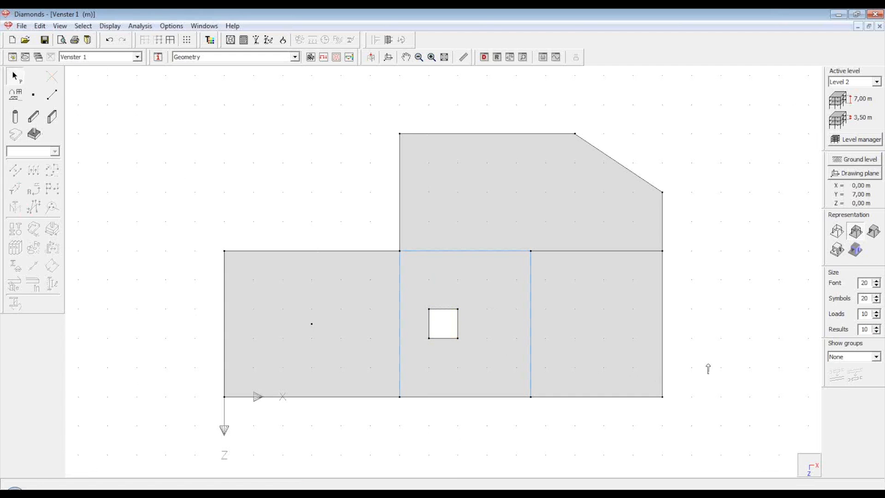
click(815, 467)
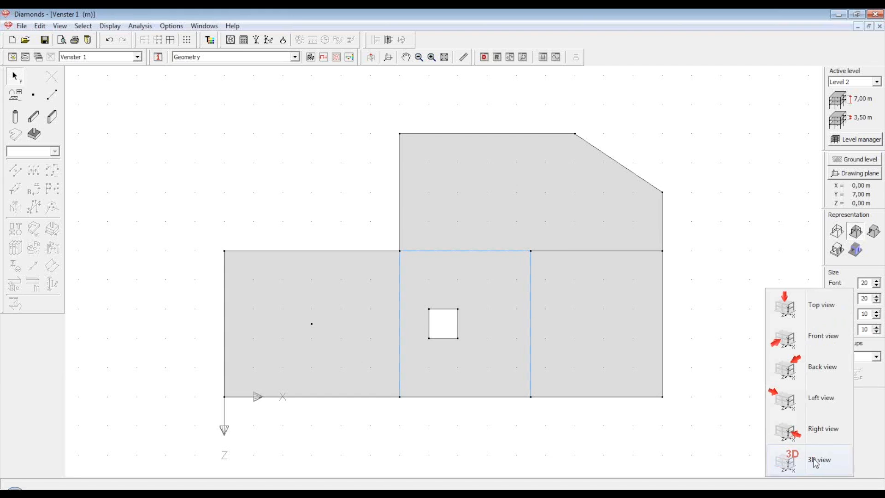
Switch to the 3D view to see the Level 2 floor opening
click(815, 462)
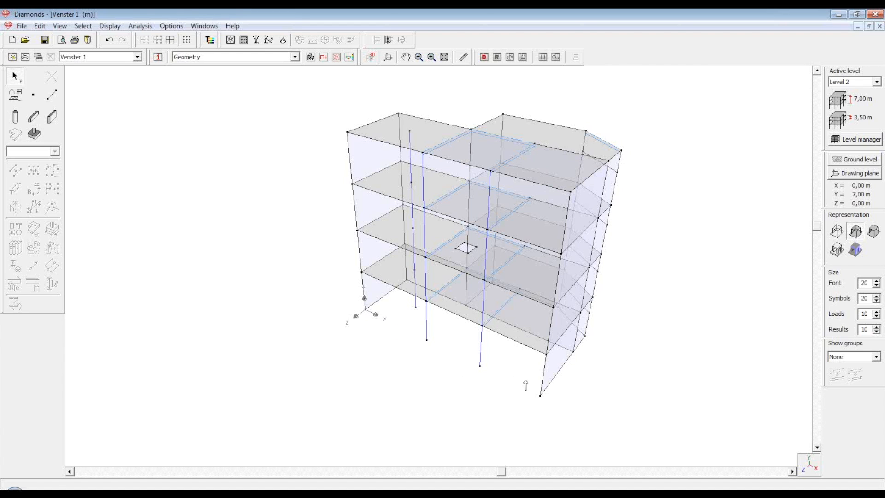
Set the drawing plane to X 15,00, Y 3,50, Z 0,00 by picking the right-hand model node
double_click(562, 254)
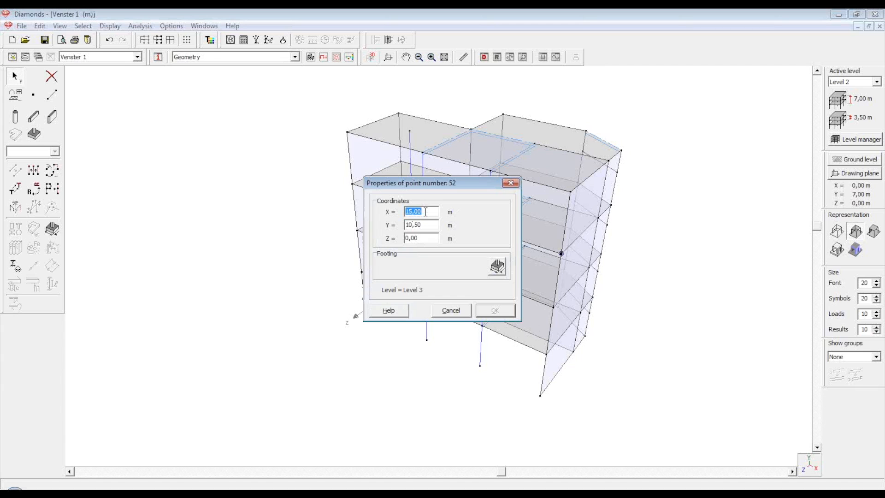
click(452, 311)
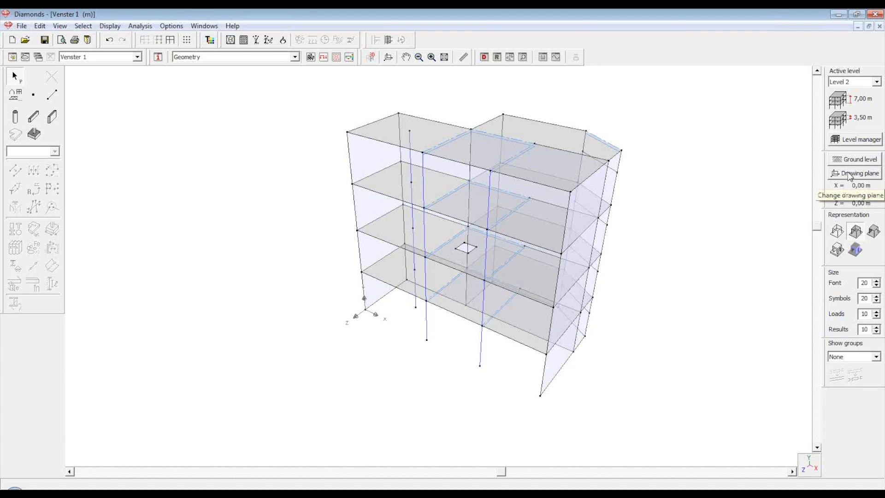
click(850, 175)
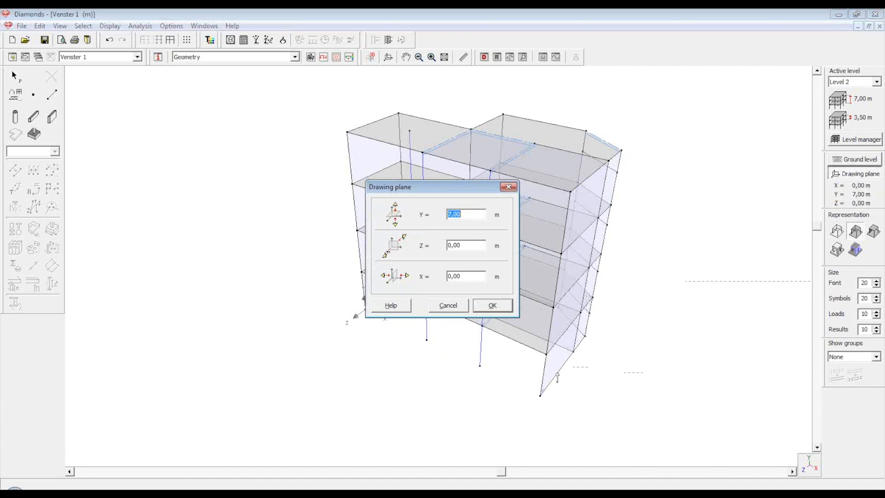
click(546, 354)
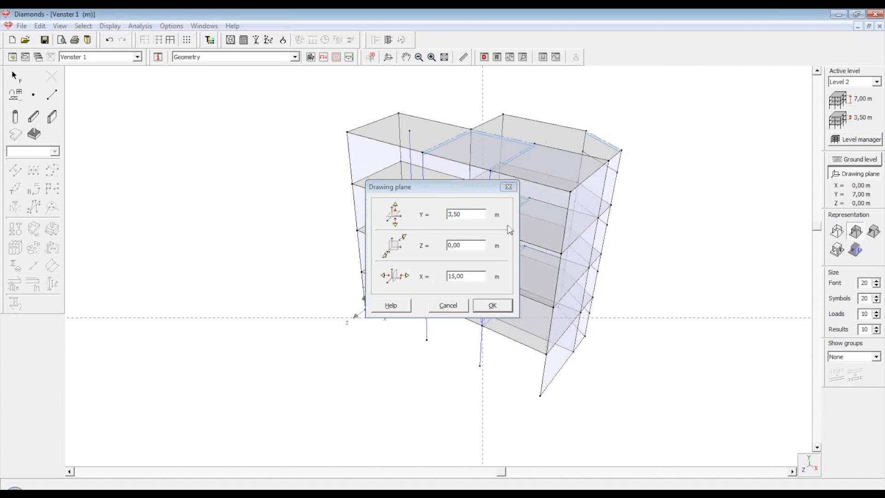
click(492, 305)
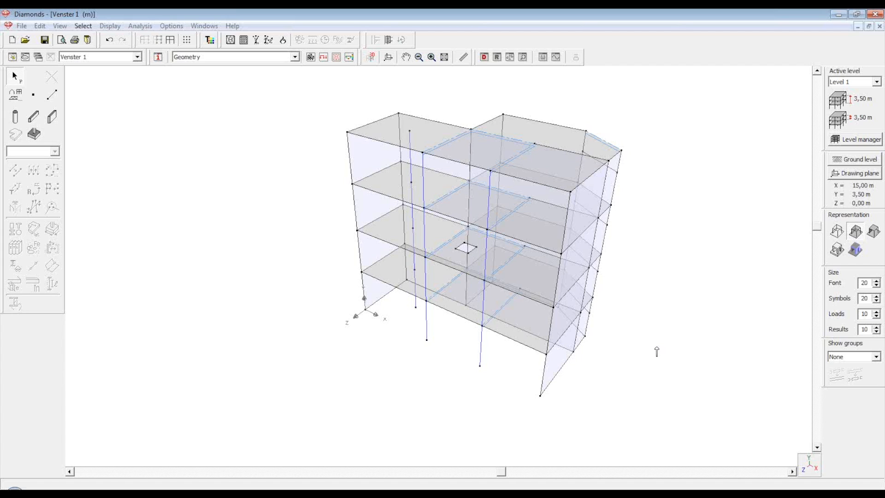
Box-select the right end wall in Front view, then isolate it in 3D with Show selection only
click(815, 470)
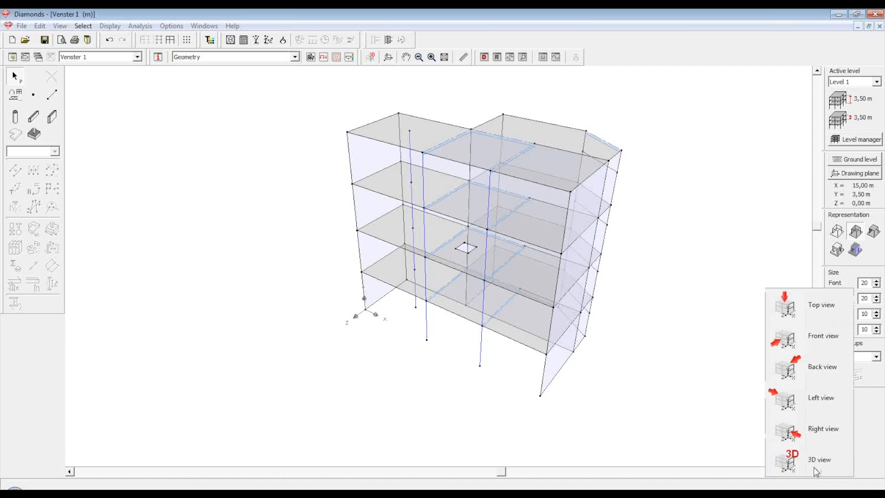
click(823, 337)
scroll(423, 345, down, 3)
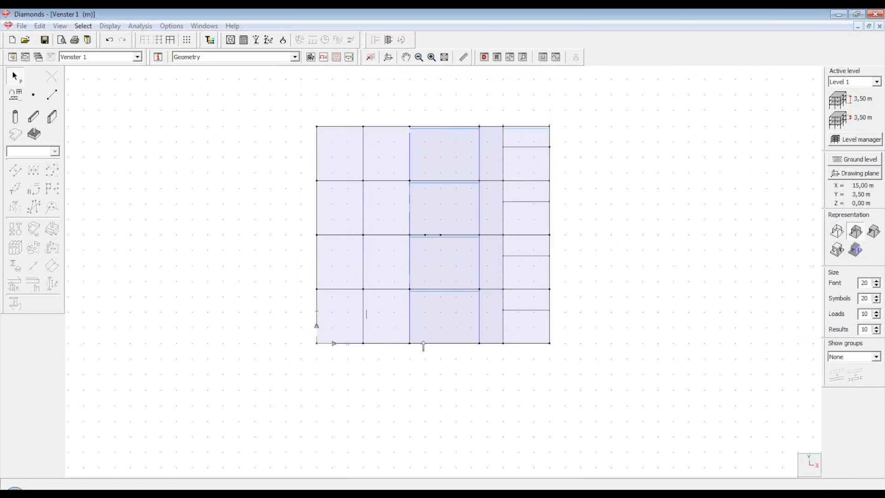
drag(520, 128, 553, 367)
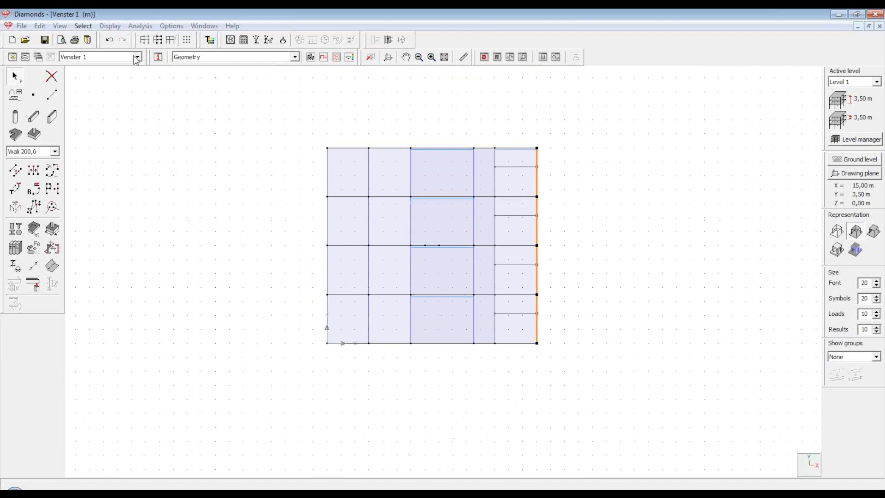
scroll(382, 70, up, 1)
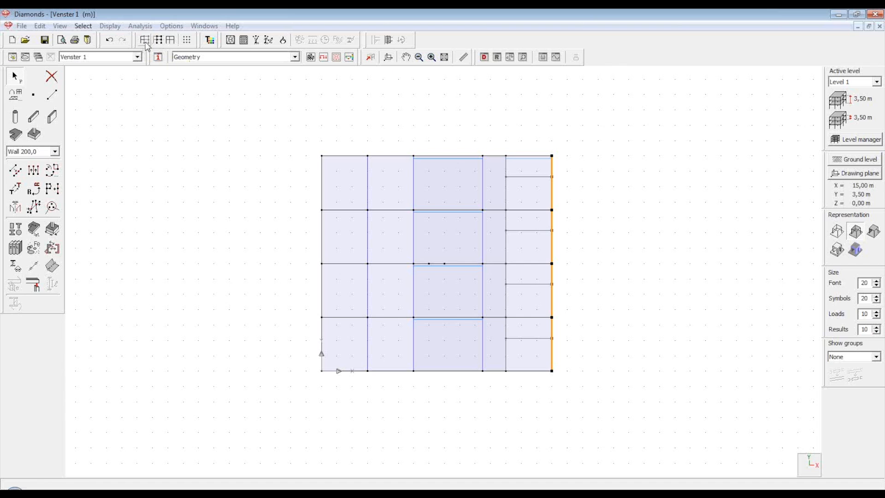
click(811, 467)
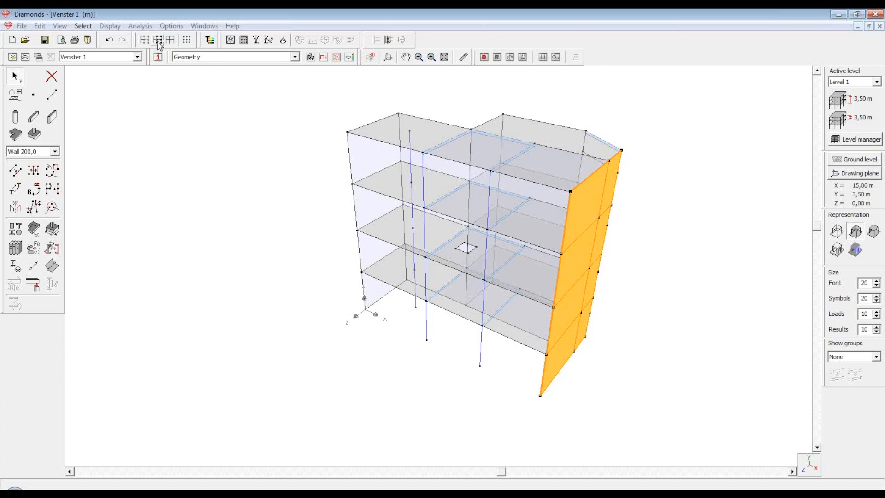
click(158, 40)
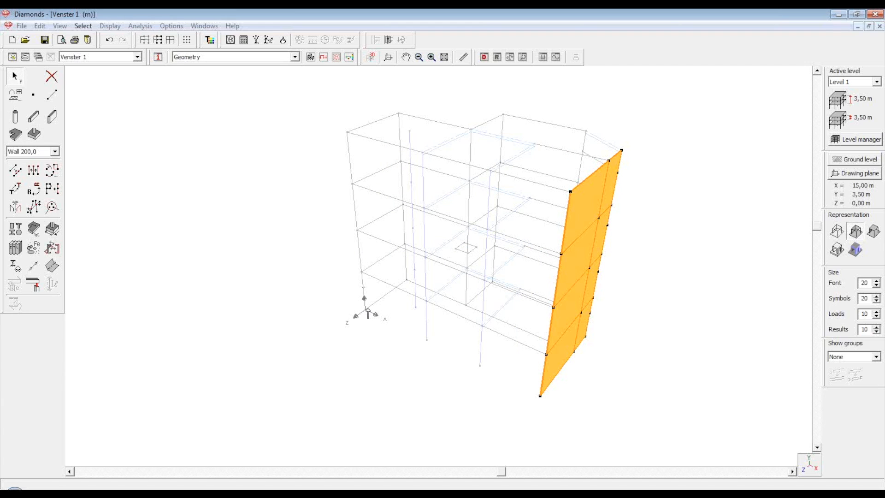
In Right view, draw a 1 m square opening in the end wall's top storey, then return to 3D
click(816, 471)
click(812, 428)
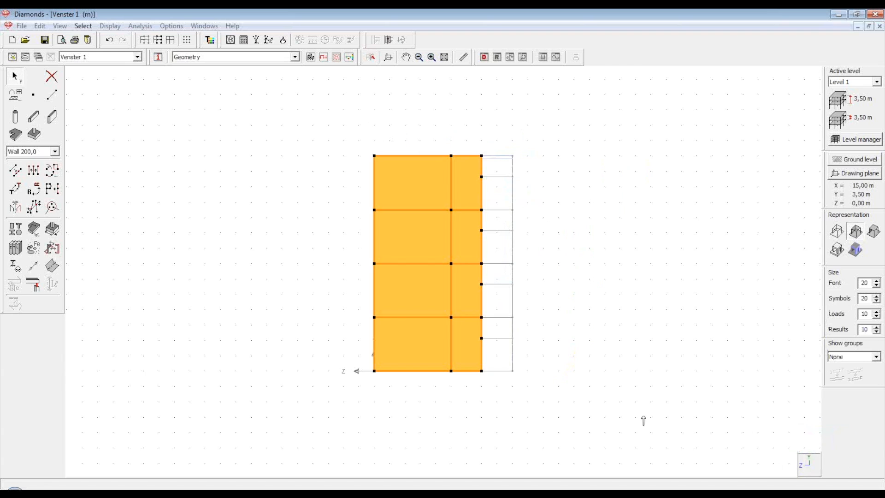
scroll(408, 253, up, 2)
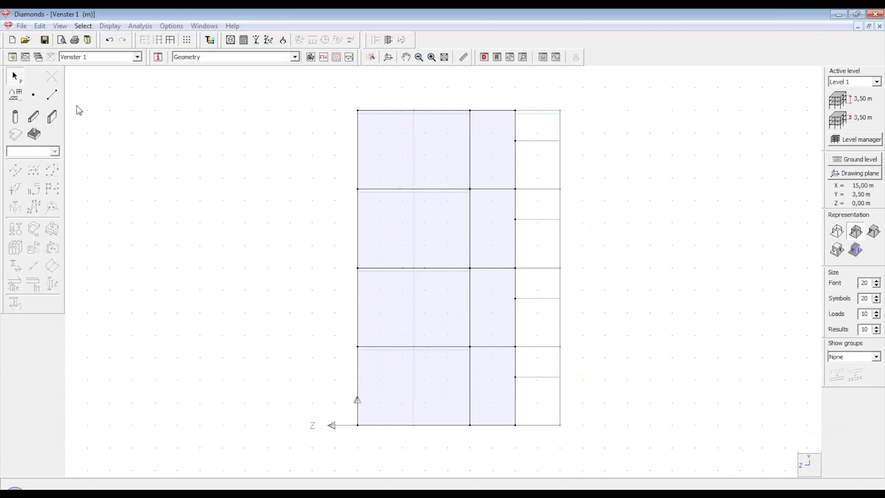
click(54, 98)
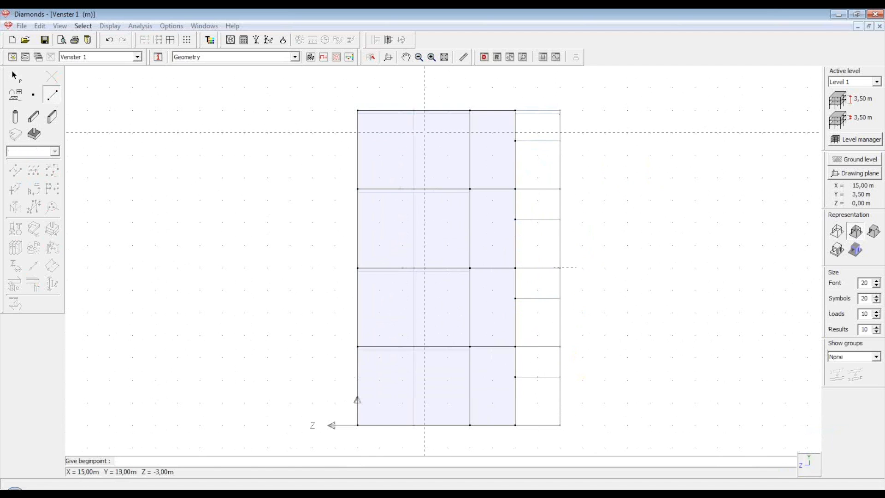
click(425, 132)
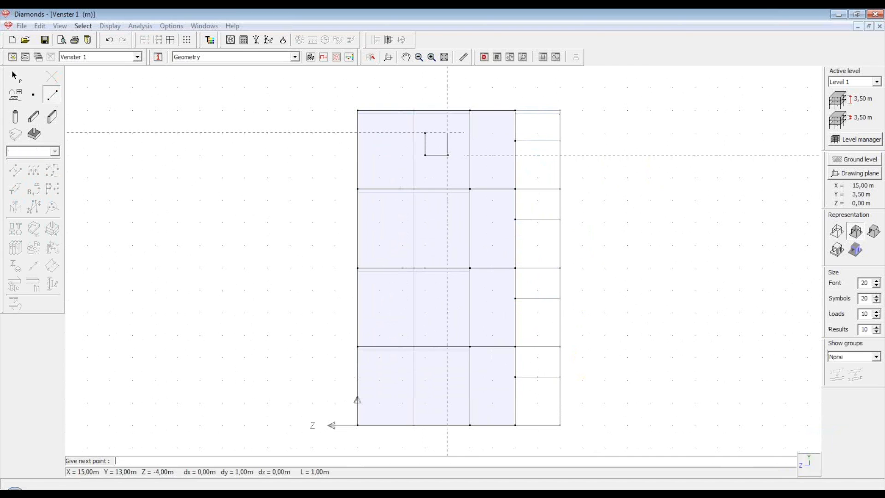
key(Escape)
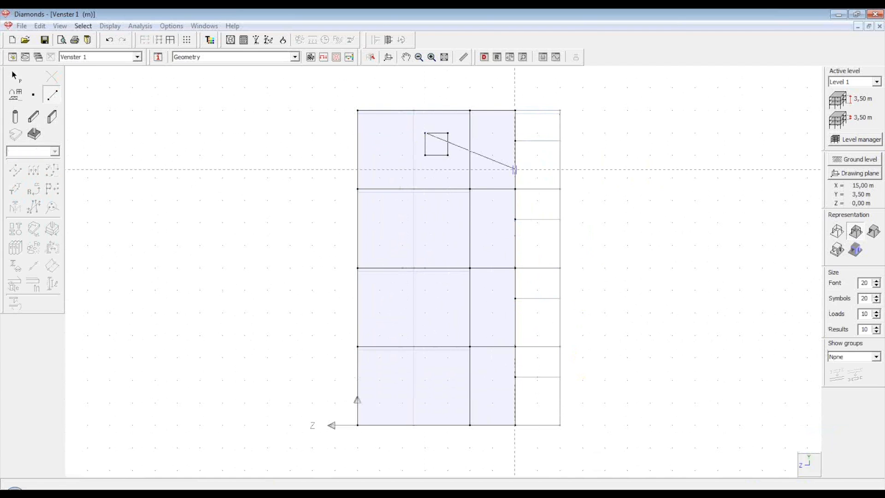
click(439, 149)
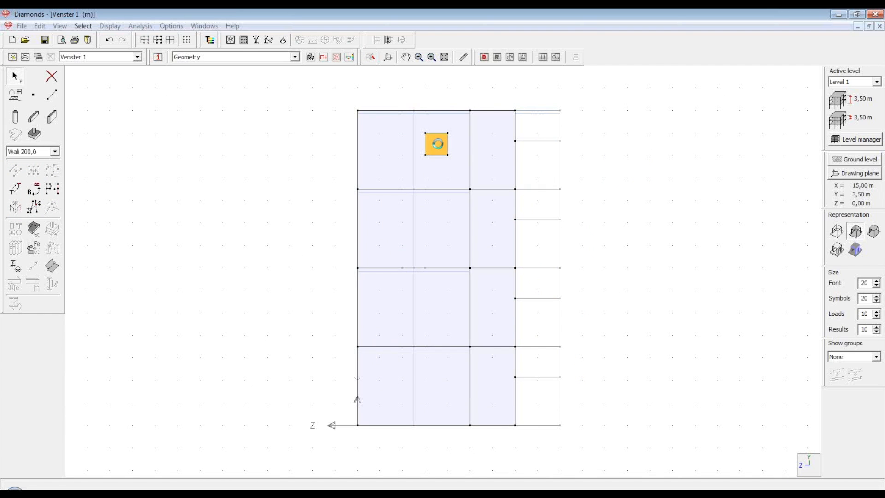
click(822, 473)
click(818, 460)
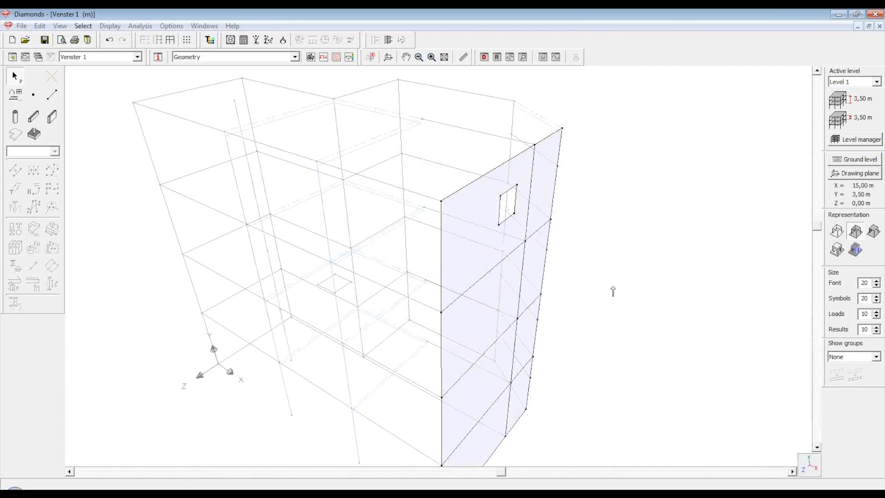
Zoom out, turn off Show selection only, and switch to Top view
scroll(606, 192, down, 1)
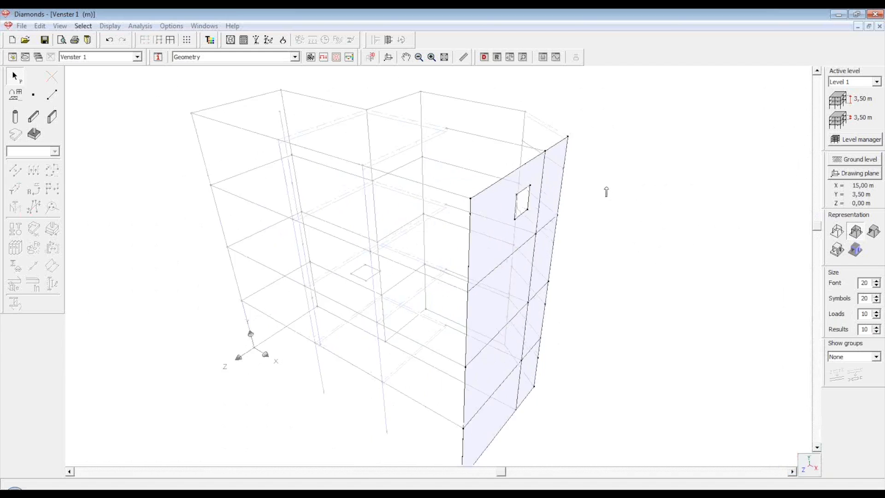
scroll(606, 191, down, 2)
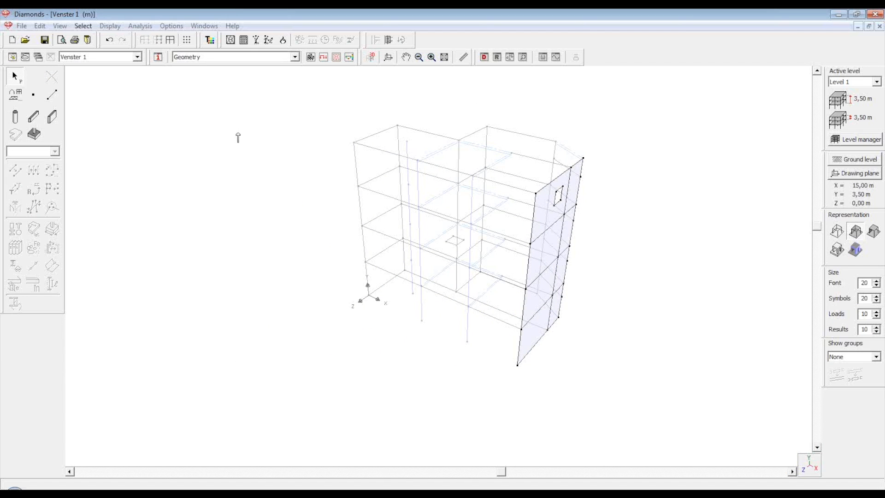
click(171, 41)
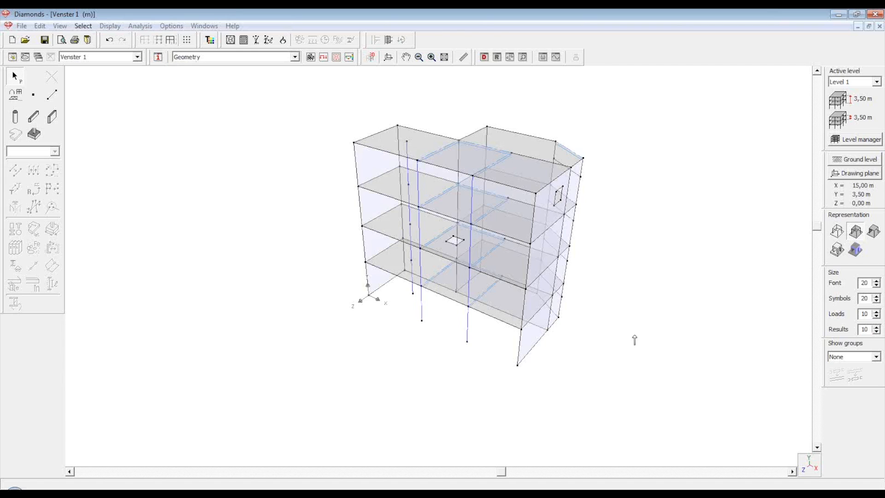
click(813, 470)
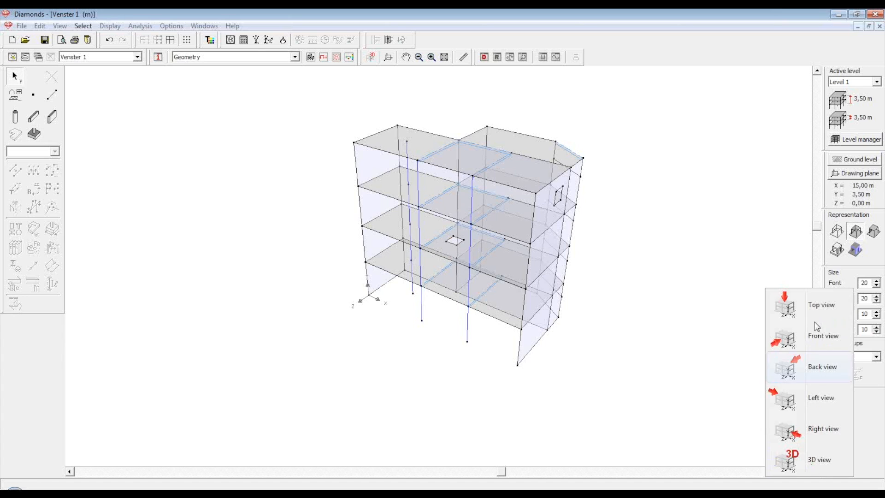
click(784, 302)
Make foundation the active level and check the right-hand foundation line in 3D
click(839, 82)
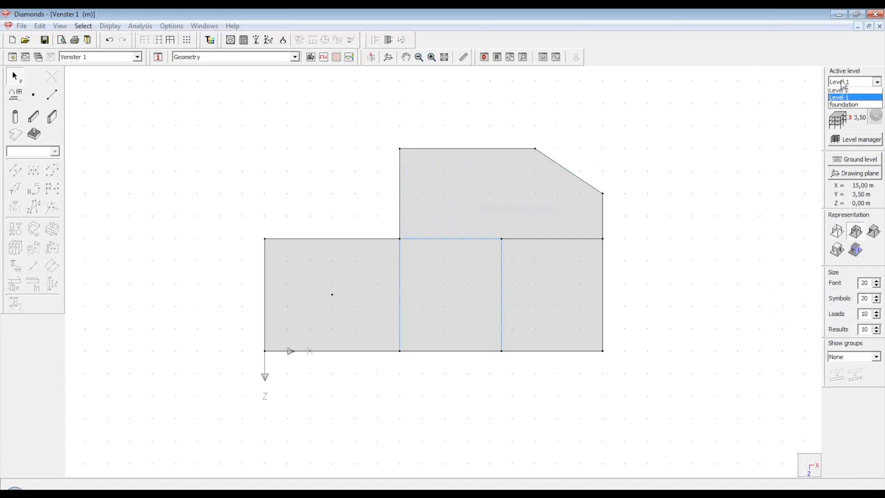
click(843, 122)
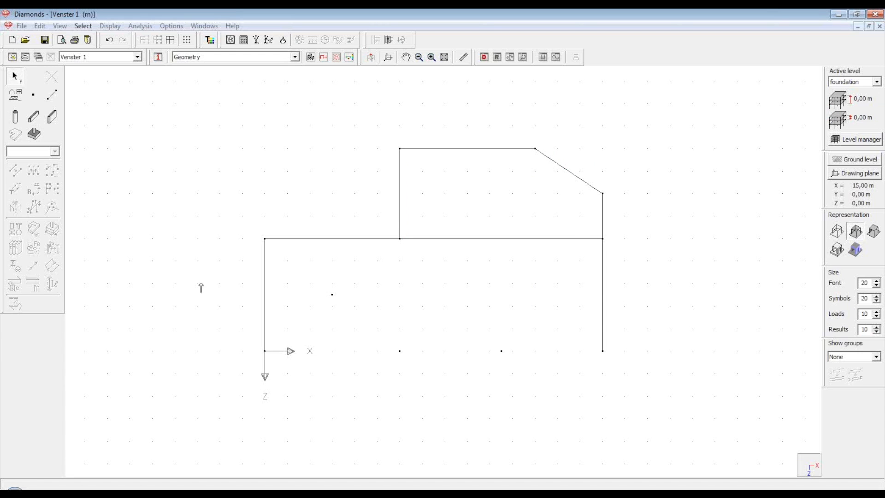
click(602, 316)
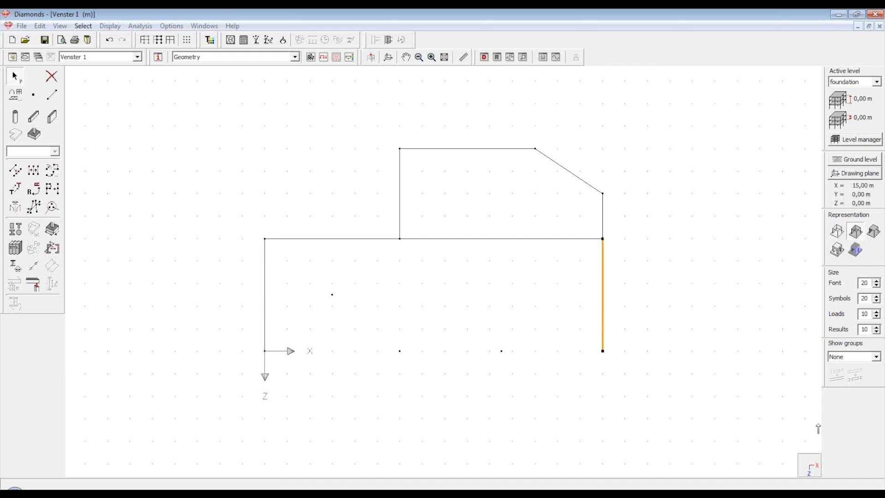
click(815, 457)
click(817, 460)
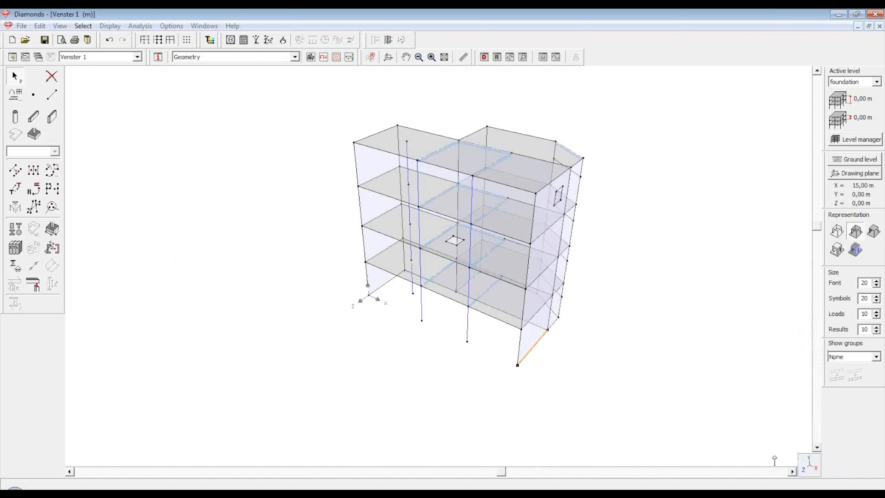
Return to the Top plan view and clear the selection
click(807, 464)
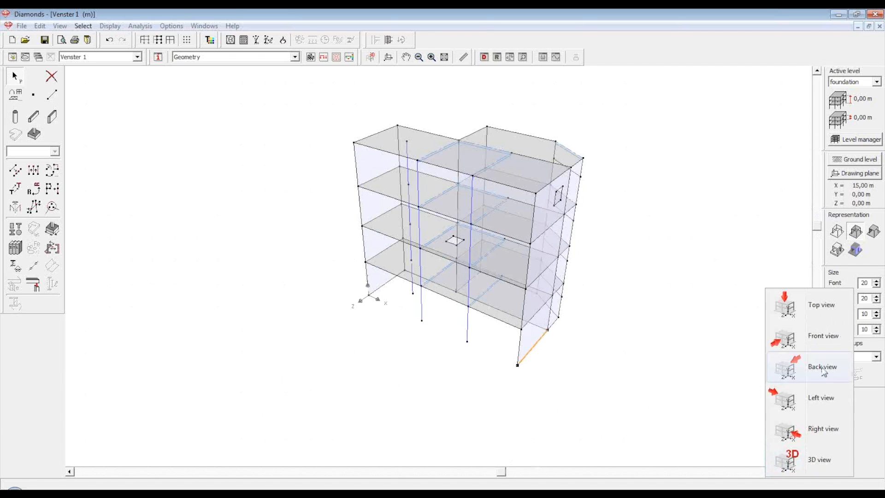
click(820, 308)
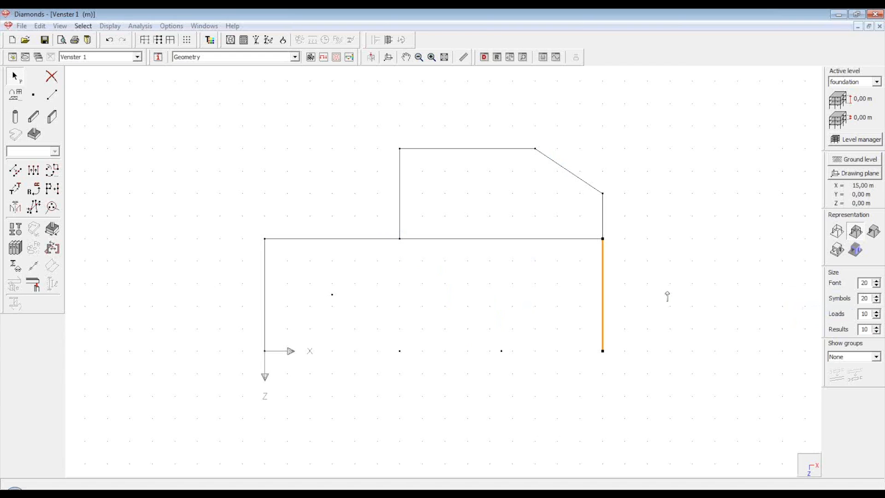
scroll(667, 296, down, 1)
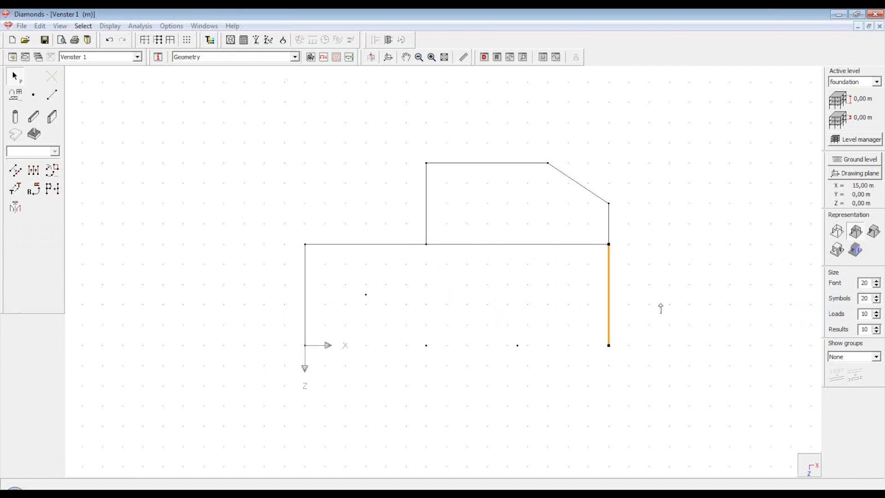
click(652, 288)
scroll(653, 286, up, 1)
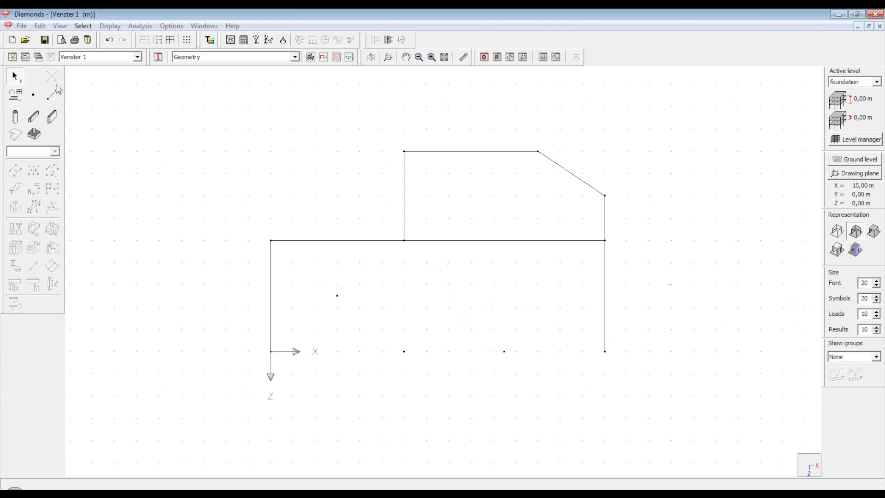
Start the foundation outline at the lower left, running up, across the top and along the diagonal edge
click(53, 98)
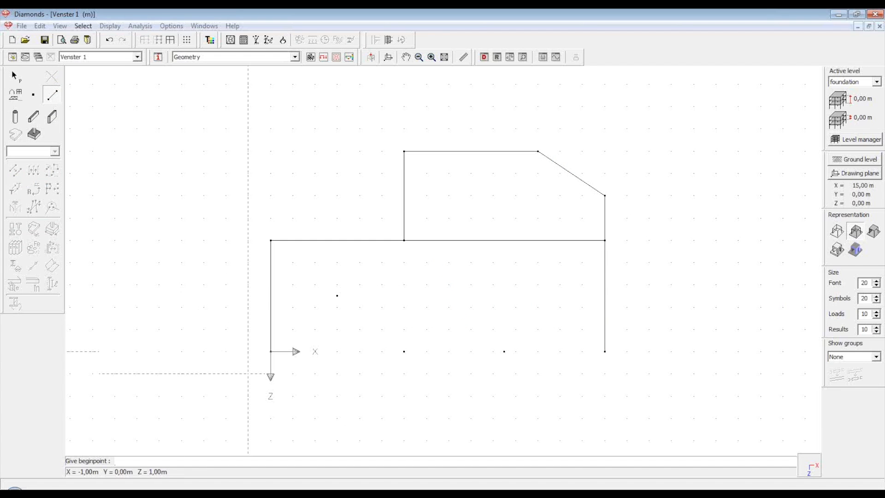
click(247, 373)
click(248, 218)
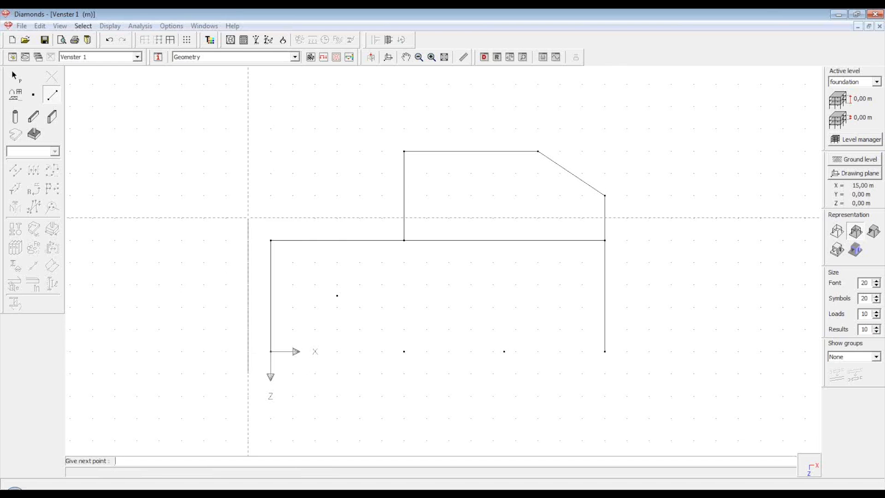
click(381, 218)
click(381, 128)
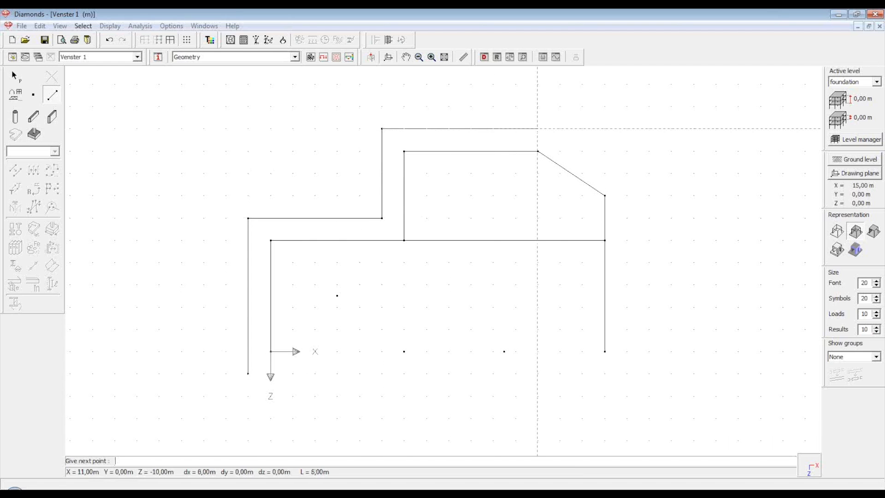
click(560, 128)
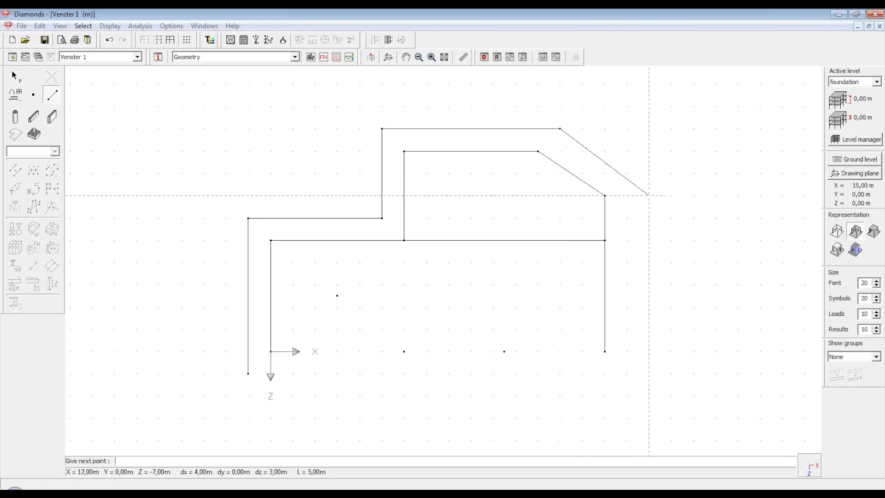
click(627, 174)
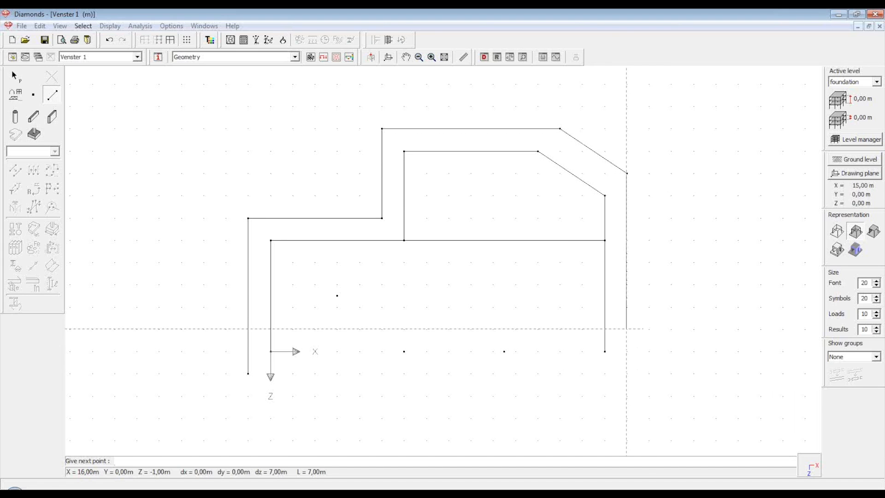
Close the outline down the right side, back along the inner edge to the start point
click(627, 374)
click(582, 373)
click(582, 263)
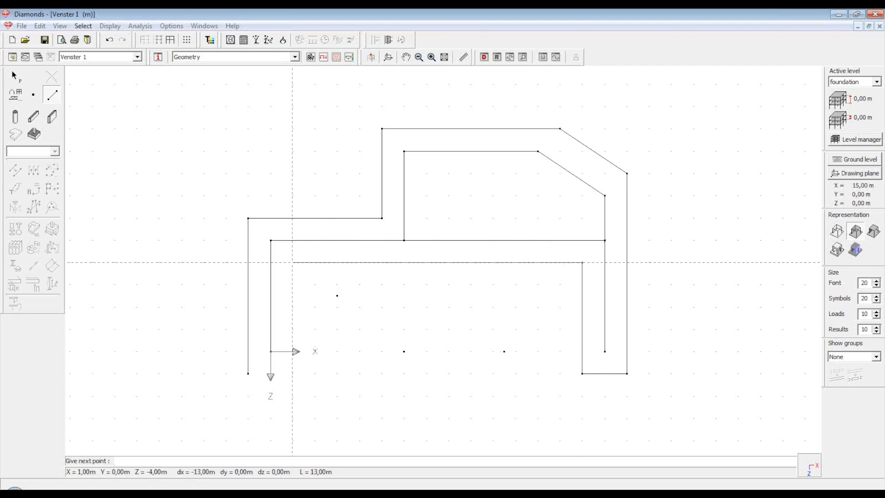
click(292, 262)
click(292, 373)
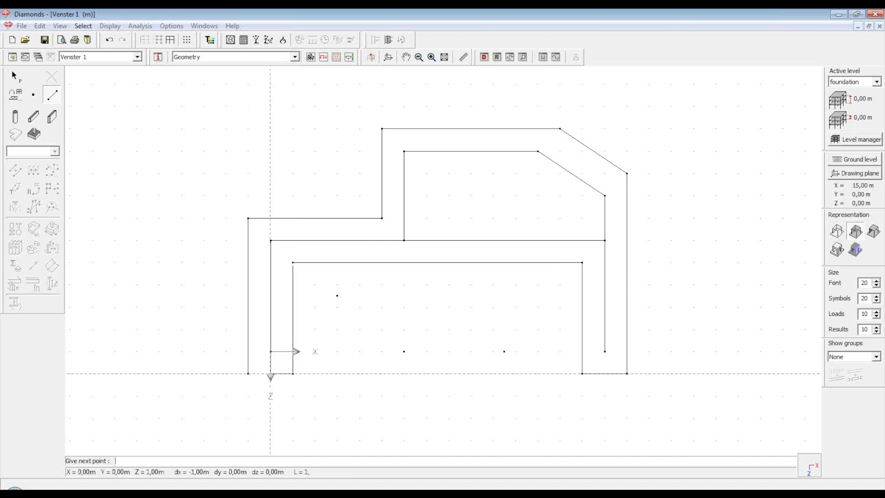
click(248, 373)
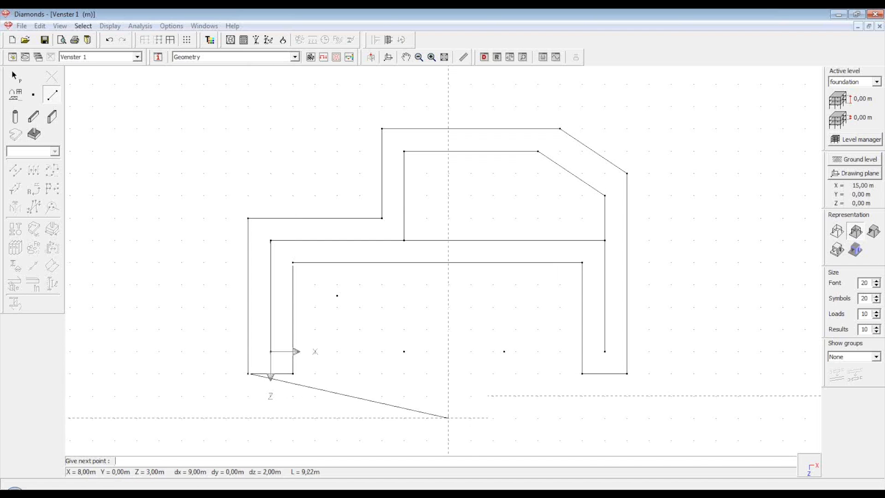
key(Escape)
Check the new foundation outline in 3D view, then pick a different view direction
click(809, 466)
click(813, 460)
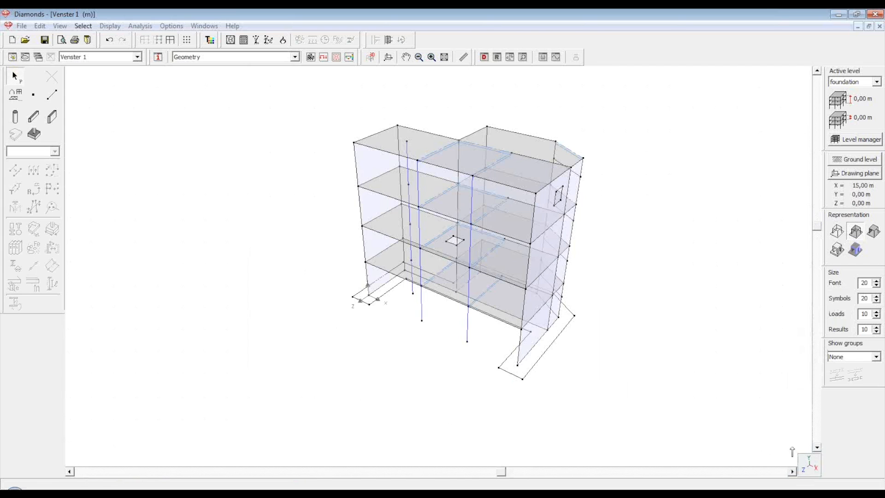
click(808, 465)
From Top view, select the whole foundation outline and fill it with a surface
click(802, 317)
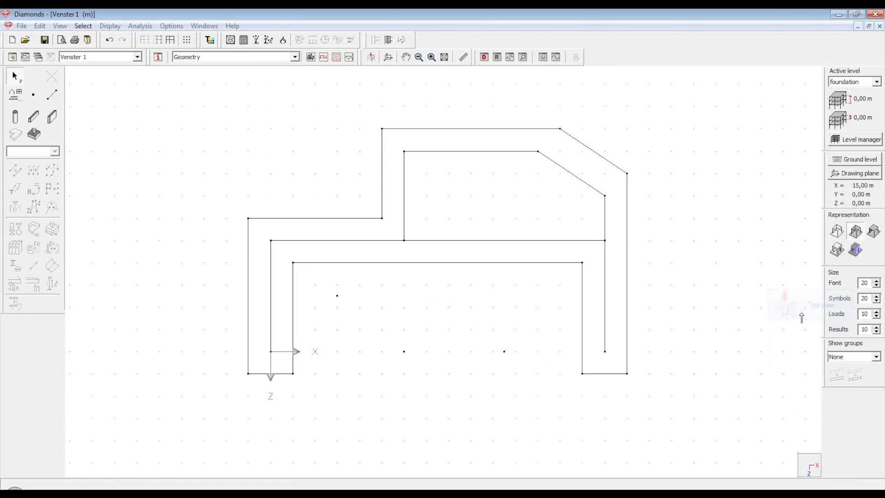
drag(169, 97, 650, 409)
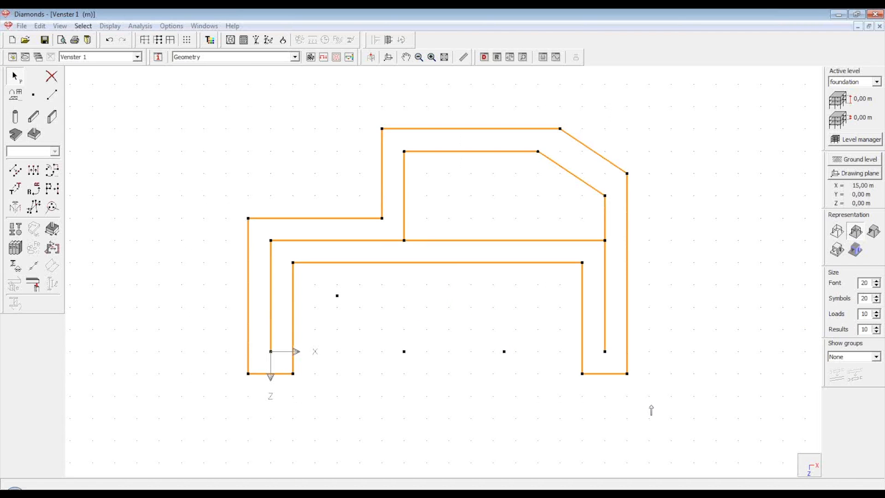
click(16, 134)
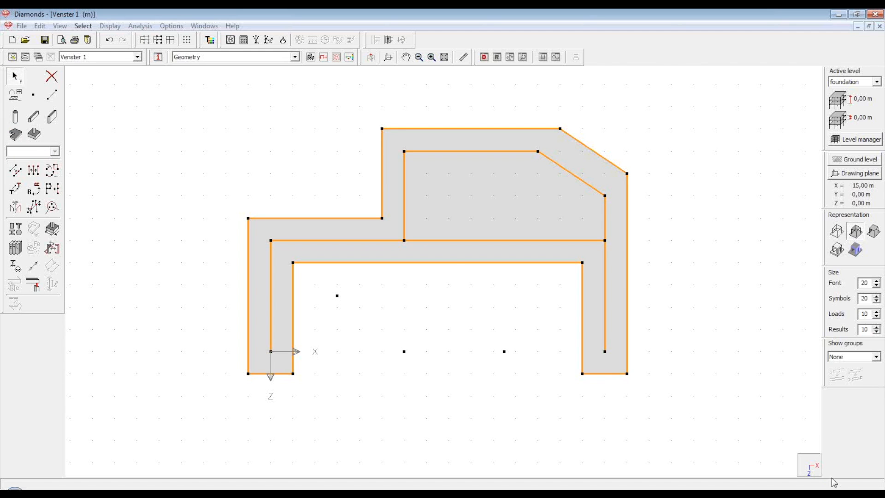
View the grey foundation plate in 3D and clear the selection
click(812, 458)
click(812, 450)
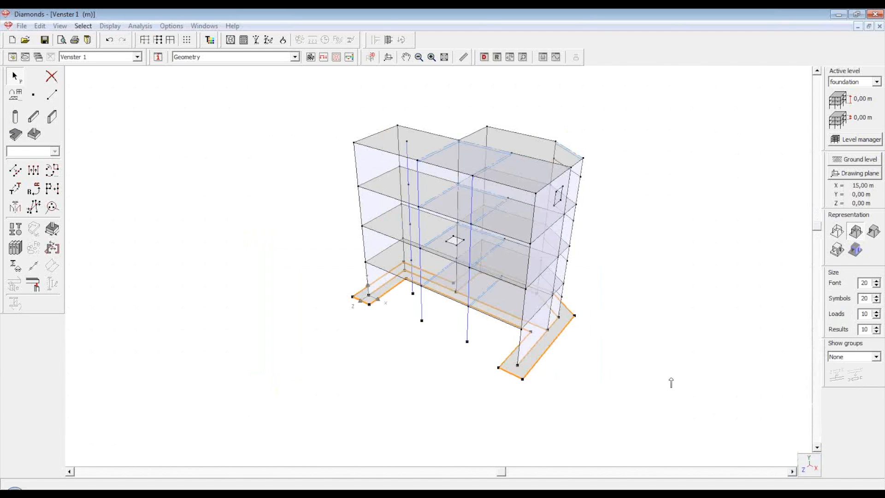
click(652, 379)
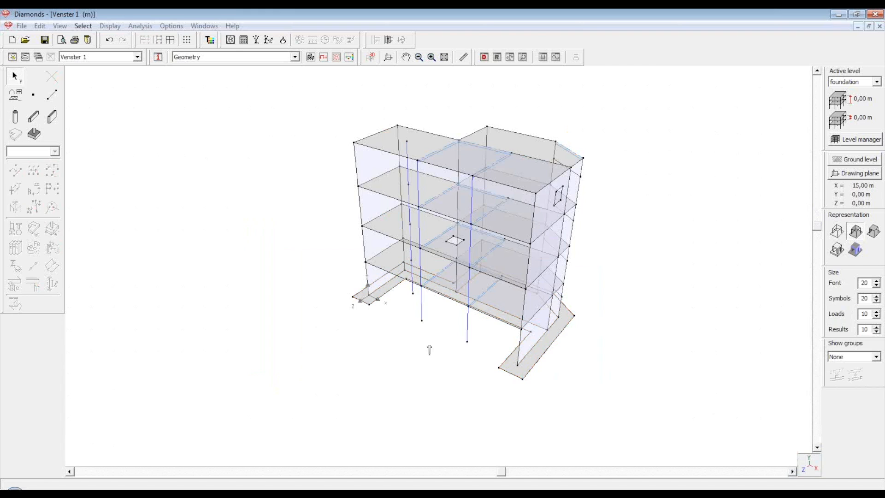
scroll(422, 341, up, 1)
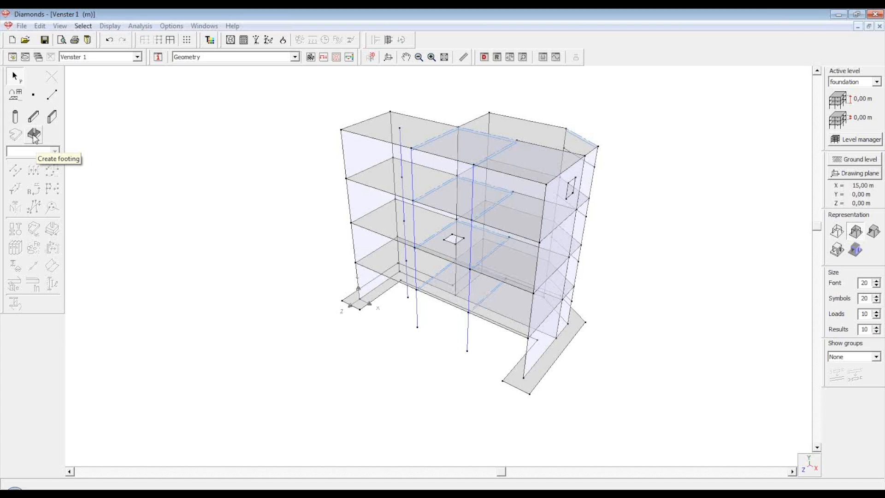
Place square Footing 2,00 m pads at the free-standing column bases on the foundation level
click(34, 136)
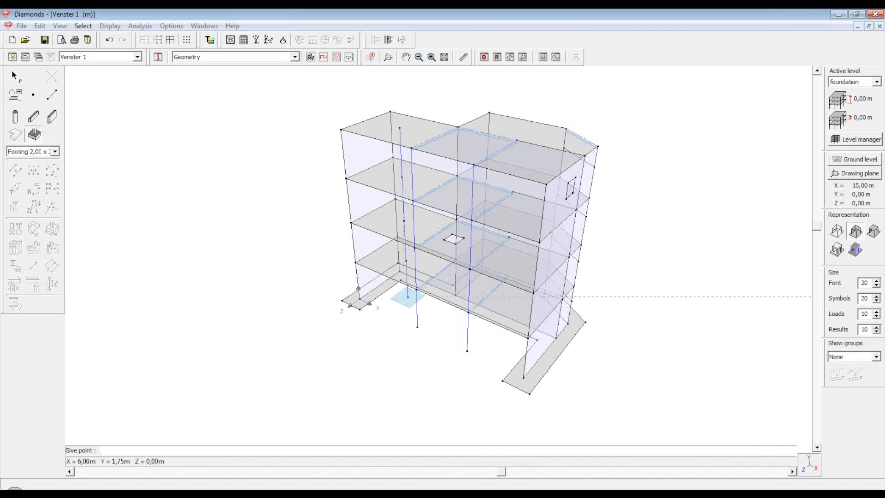
click(417, 327)
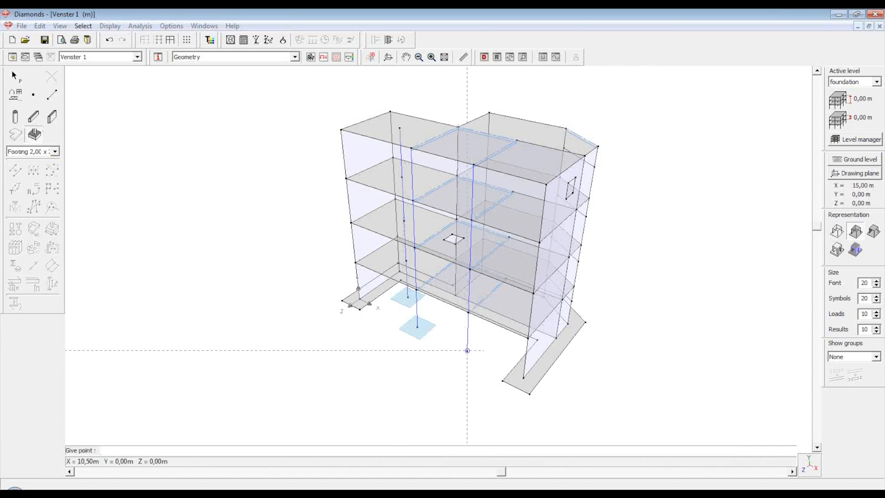
click(468, 350)
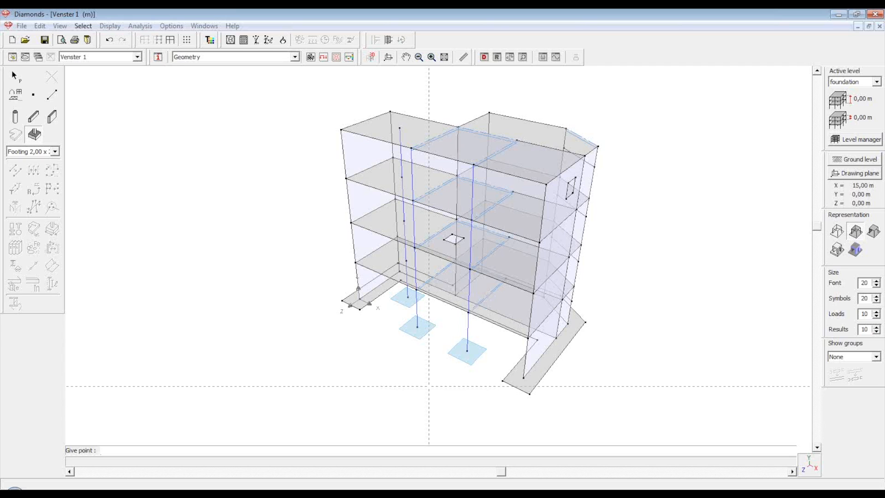
key(Escape)
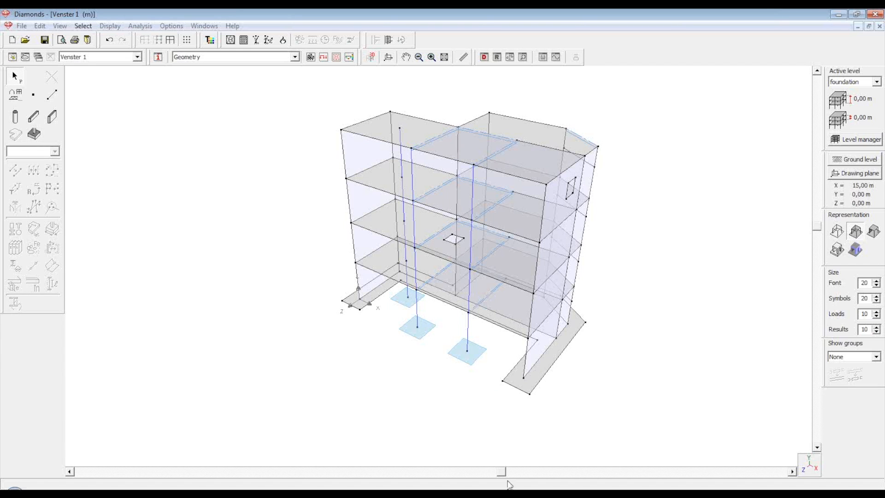
mouse_move(502, 472)
mouse_down()
mouse_move(471, 471)
mouse_move(492, 471)
mouse_up()
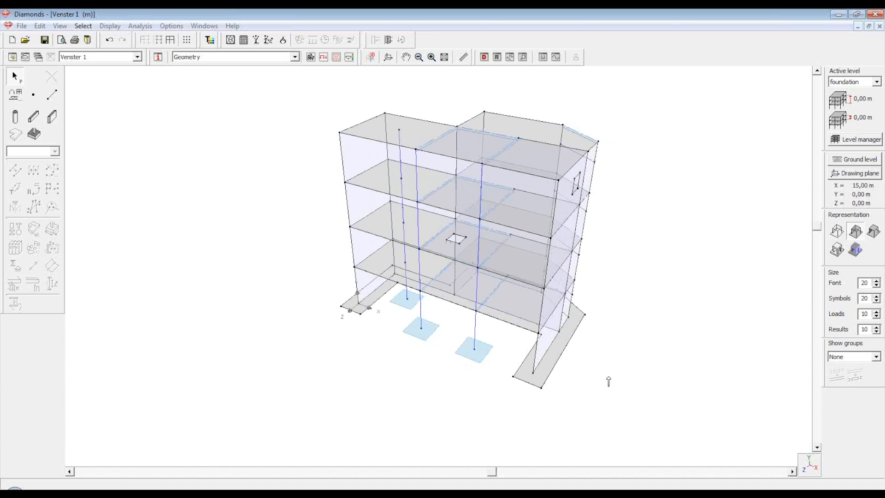
click(838, 231)
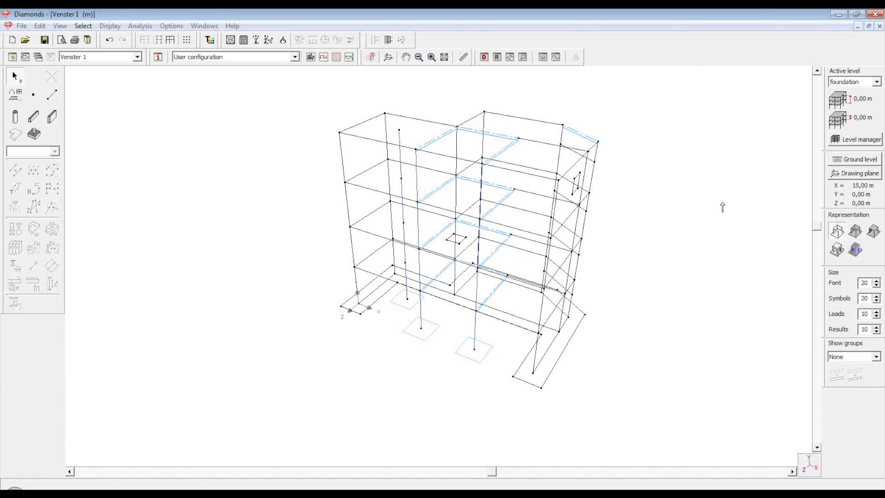
click(359, 162)
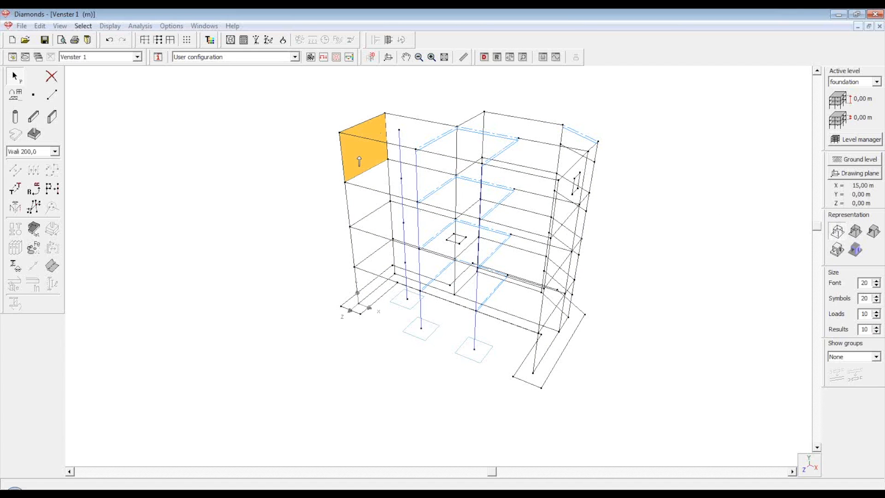
click(756, 338)
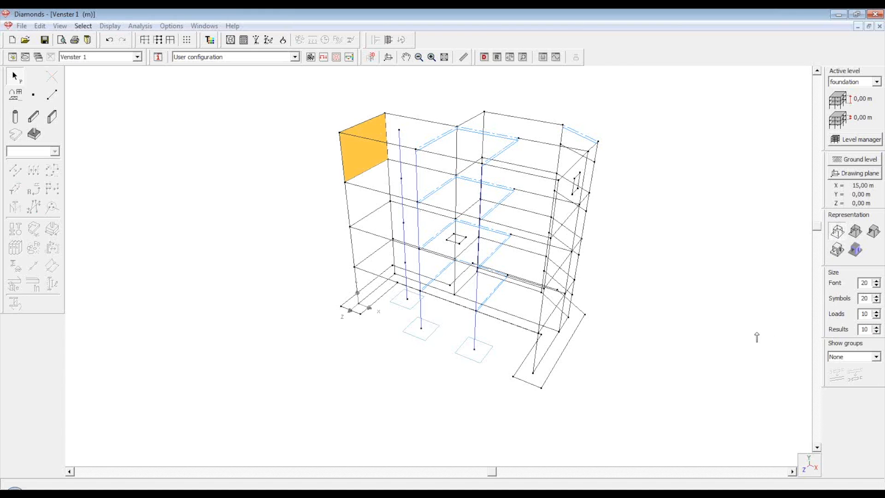
click(857, 232)
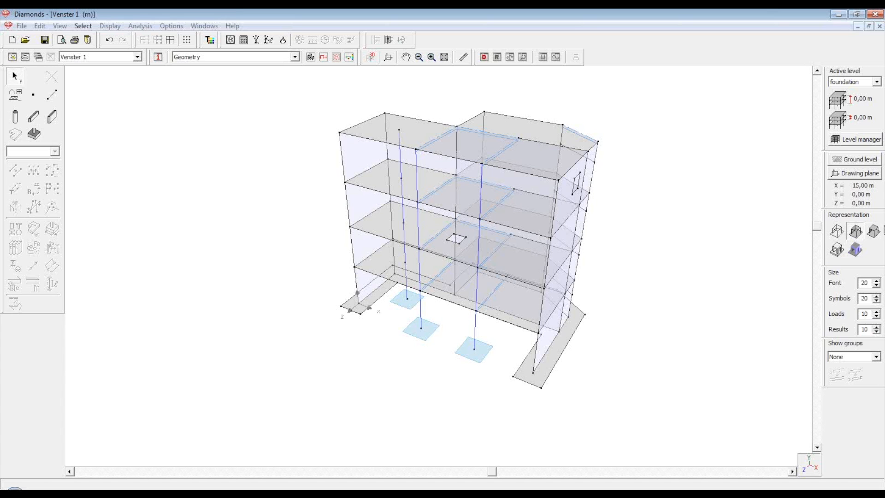
Try grey solid and outlined representations, tilt the view, then settle on coloured solid render
click(874, 231)
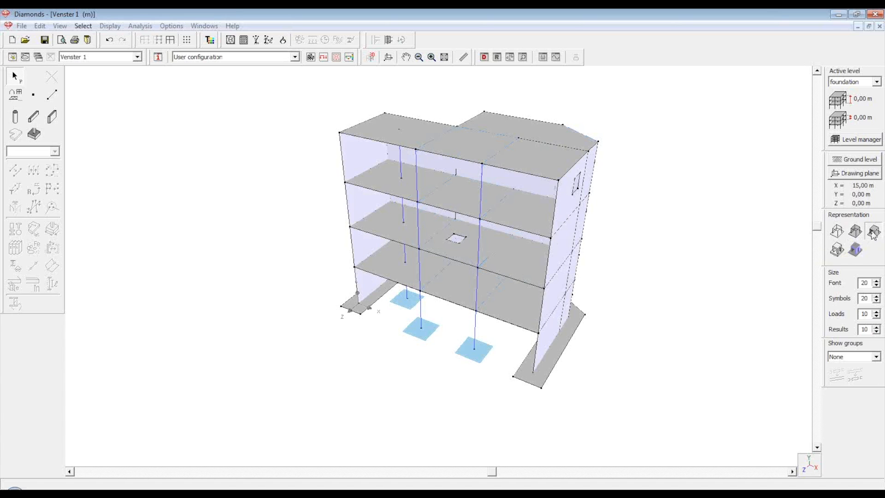
click(837, 250)
mouse_move(819, 235)
mouse_down()
mouse_move(820, 274)
mouse_move(824, 217)
mouse_move(824, 236)
mouse_up()
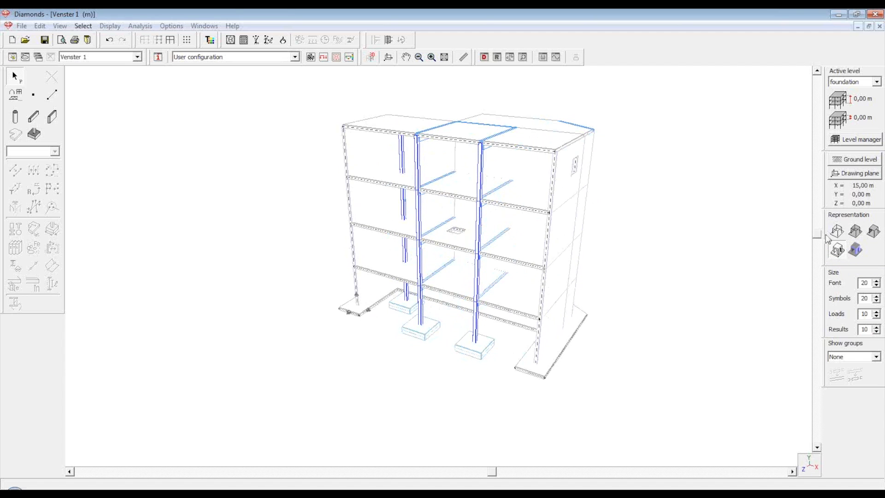
click(856, 250)
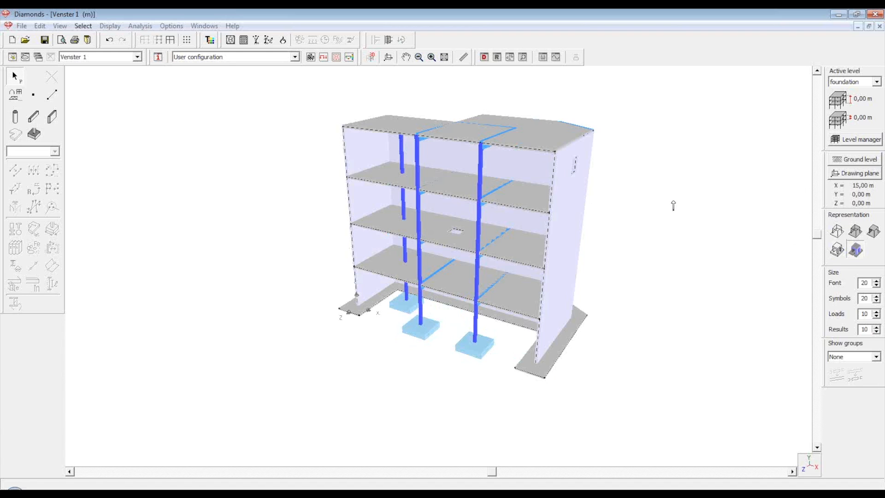
scroll(648, 187, up, 1)
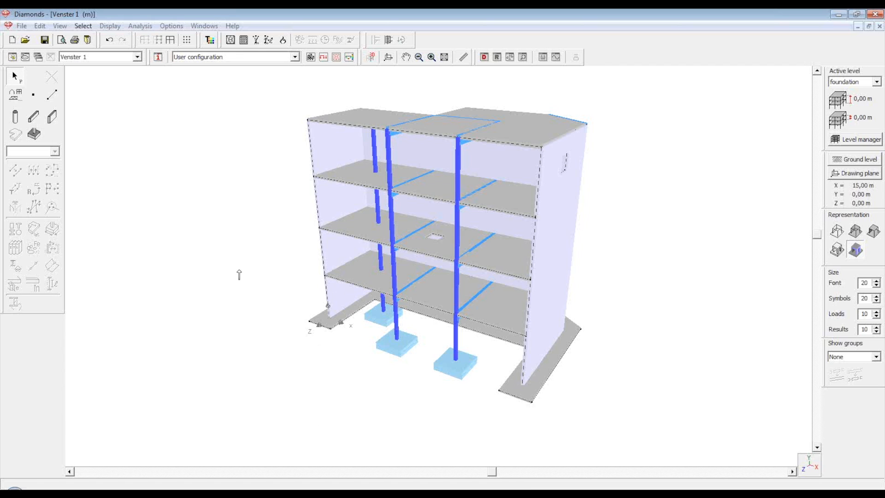
Select the walls, footings and floor slabs to check their design types
click(333, 253)
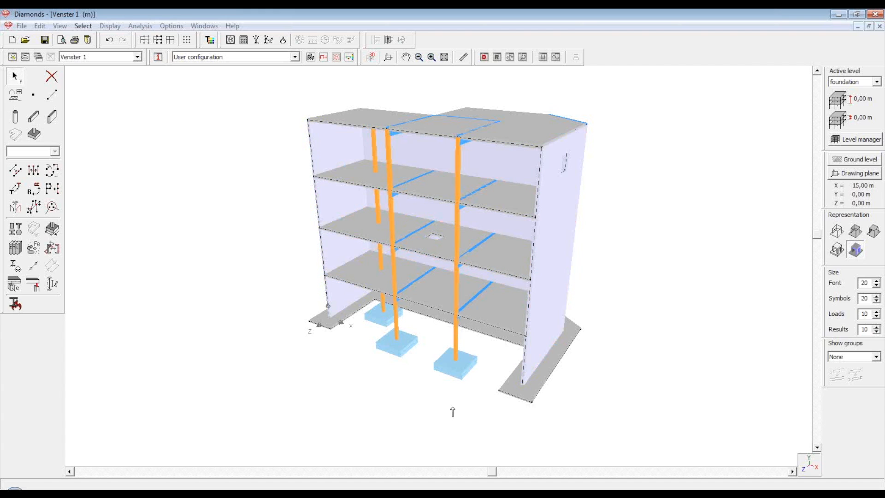
click(457, 376)
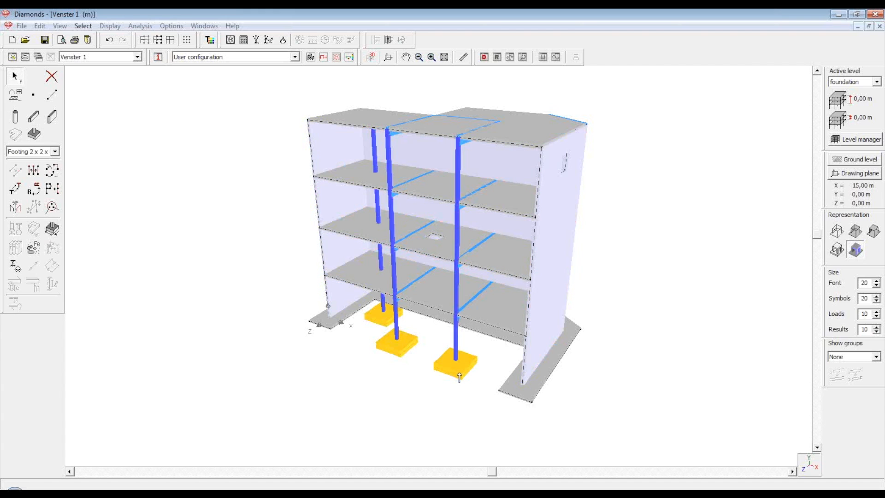
click(531, 397)
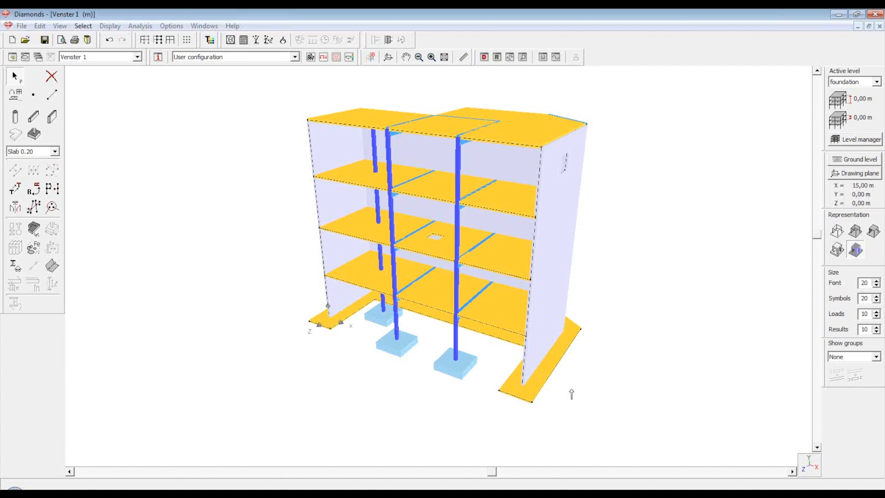
Start the design-type picking tool and pick the foundation strip slab at the building's base
click(209, 41)
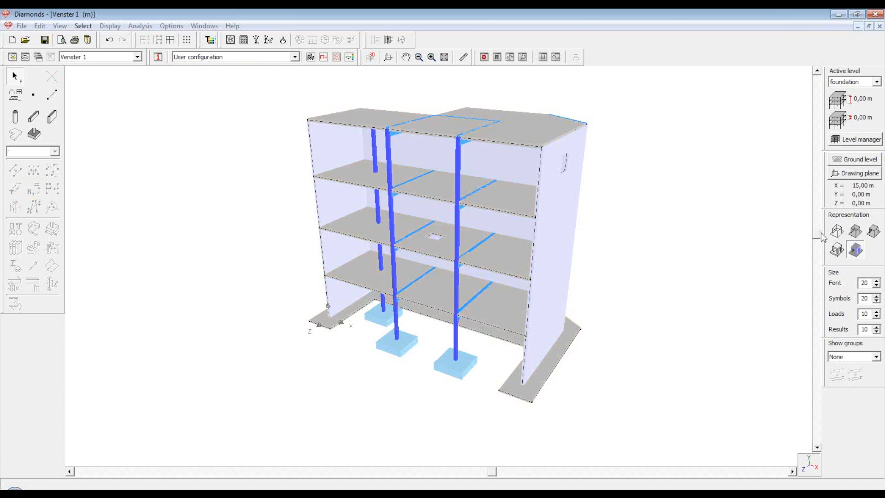
mouse_move(817, 236)
mouse_down()
mouse_move(817, 253)
mouse_move(816, 246)
mouse_up()
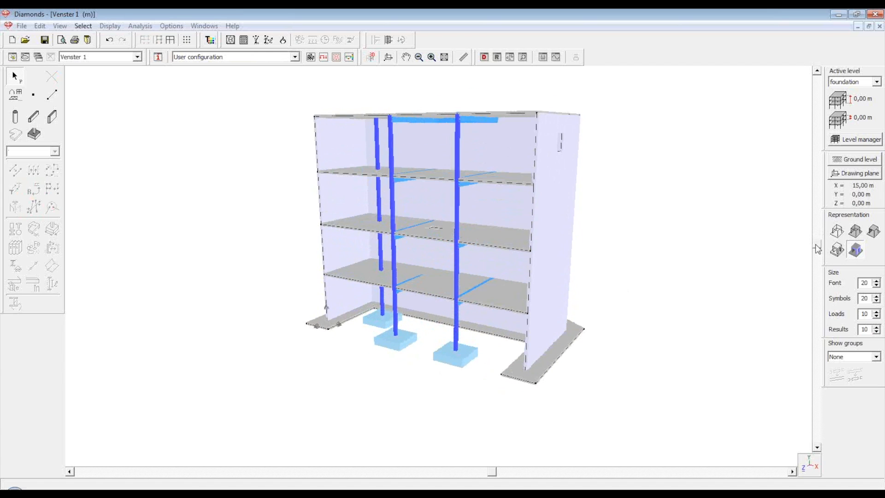
scroll(551, 392, up, 2)
click(547, 358)
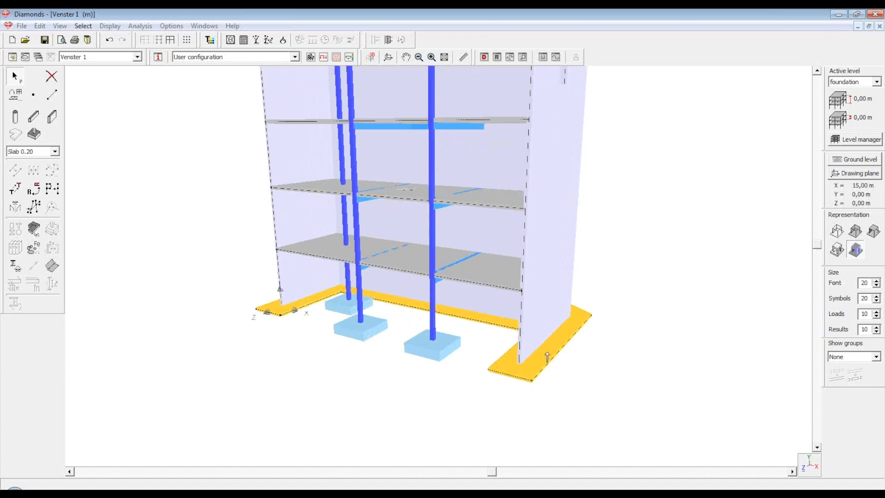
scroll(547, 358, down, 2)
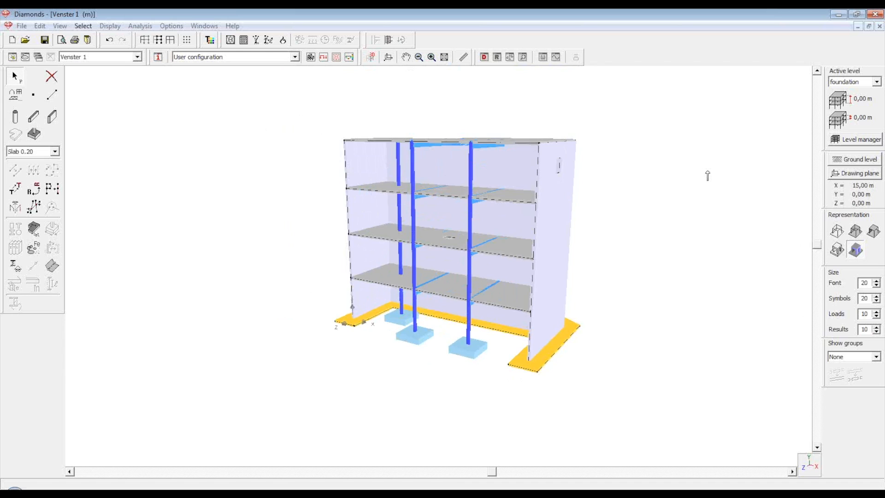
scroll(695, 159, up, 2)
Delete the old 'foundation' design type and add a new type named 'foundation'
click(210, 42)
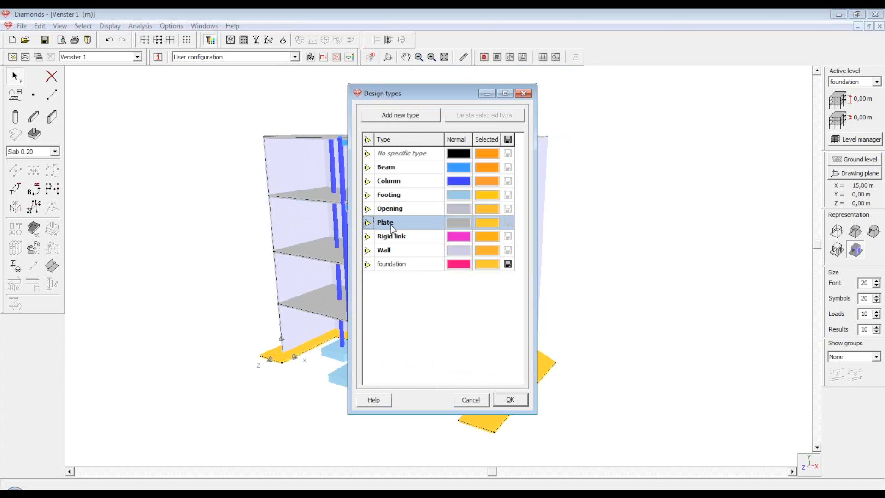
click(392, 264)
click(469, 115)
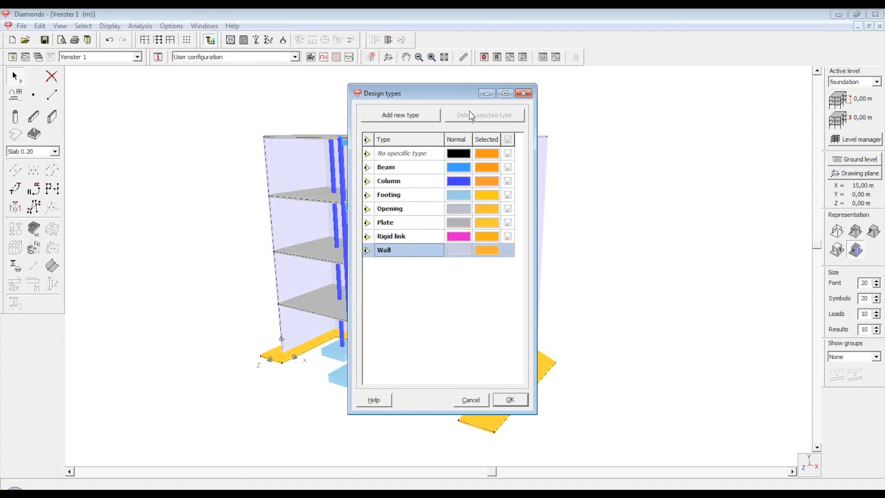
click(401, 114)
text(foundation)
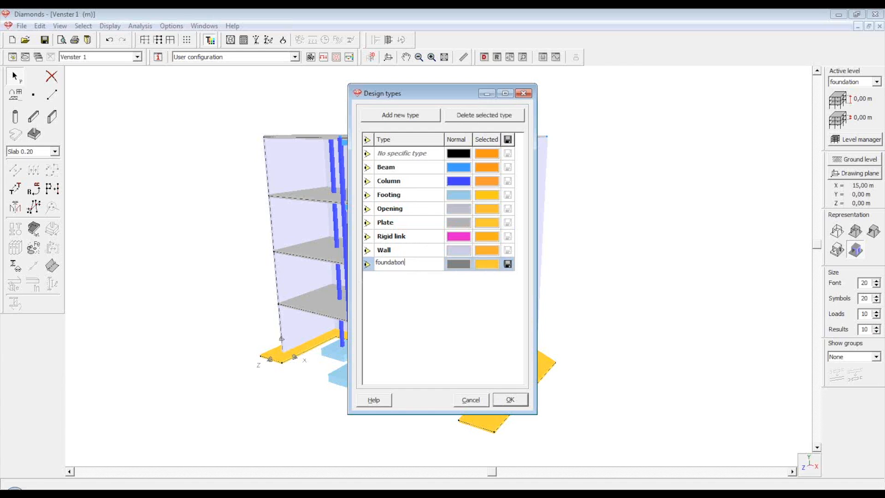
key(Return)
Give the 'foundation' type a green normal colour, apply it, and view the green strip
click(456, 265)
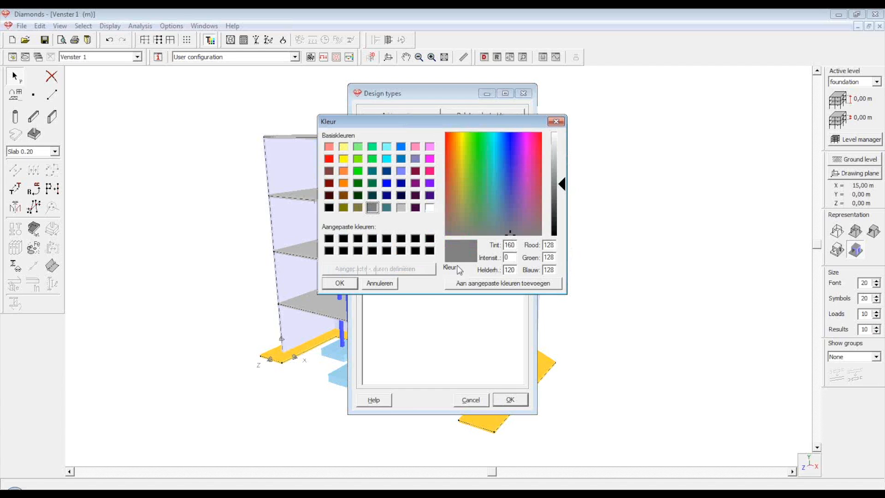
click(358, 171)
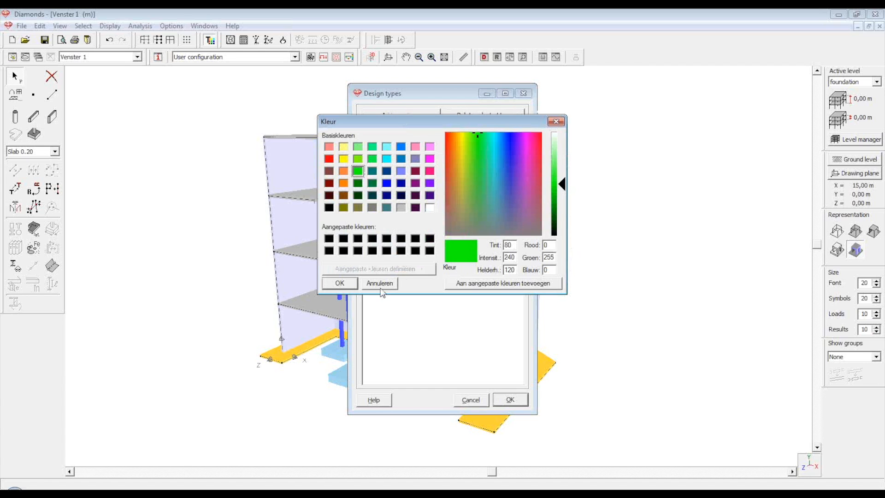
click(339, 283)
click(511, 400)
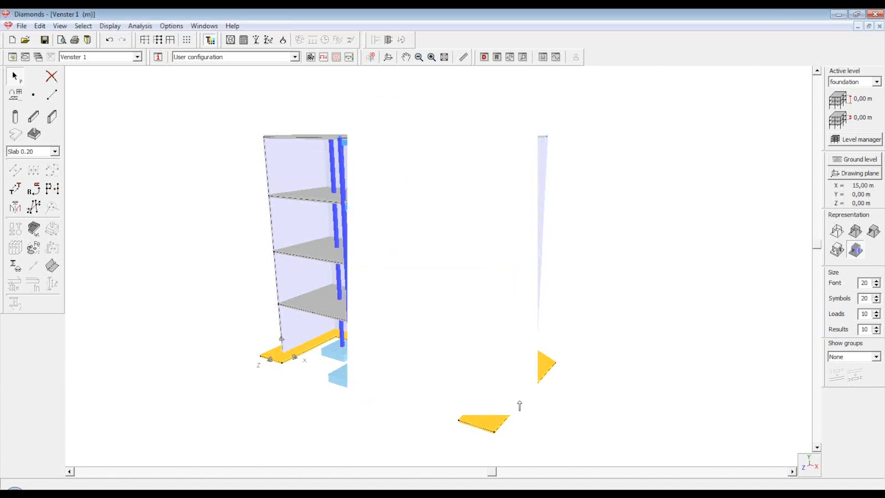
click(636, 314)
scroll(617, 175, down, 2)
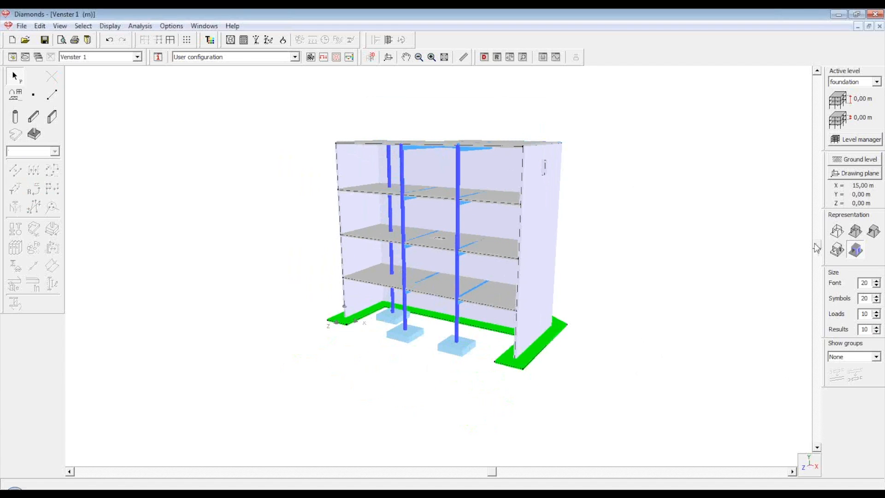
drag(817, 244, 818, 236)
scroll(596, 294, up, 1)
scroll(642, 245, up, 3)
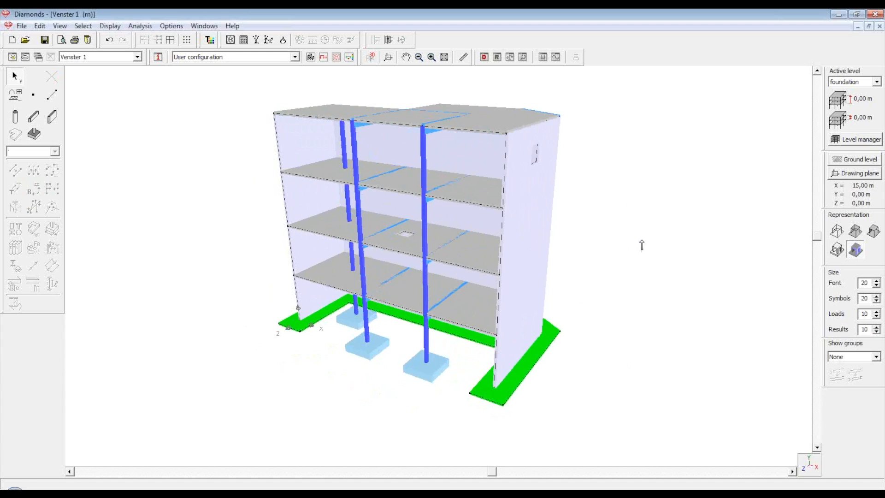
click(13, 57)
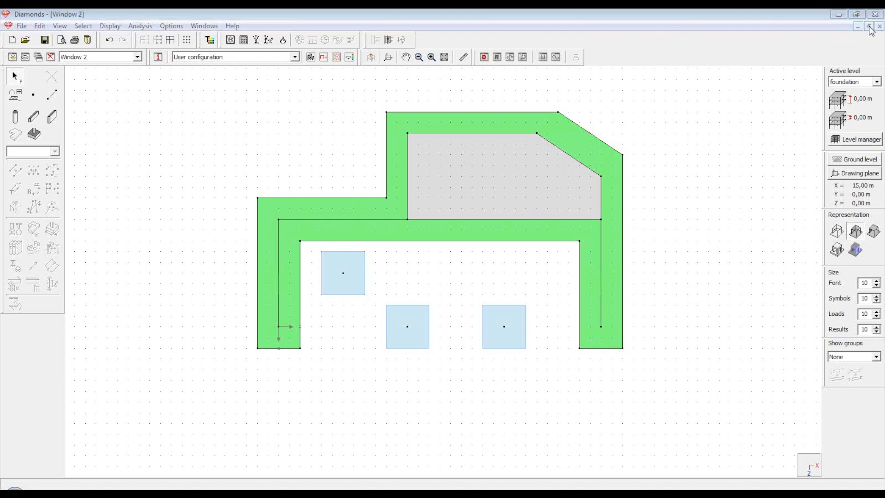
click(762, 51)
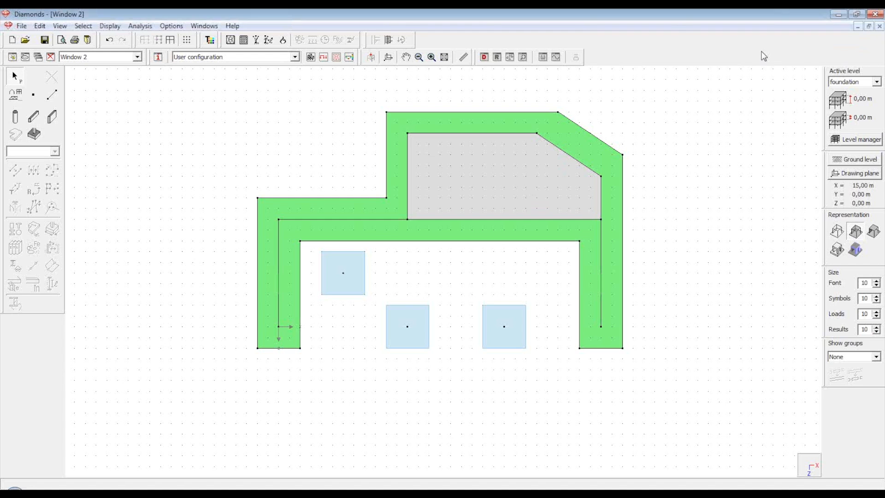
click(869, 27)
drag(598, 200, 722, 79)
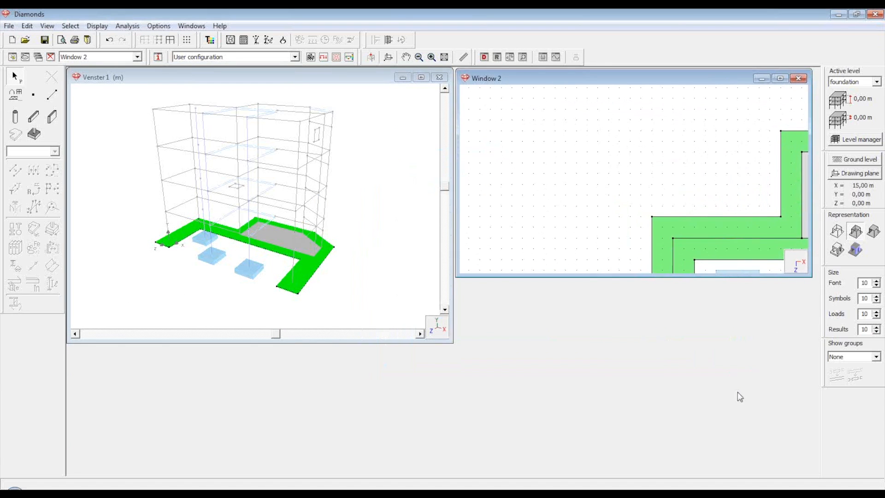
drag(735, 279, 760, 475)
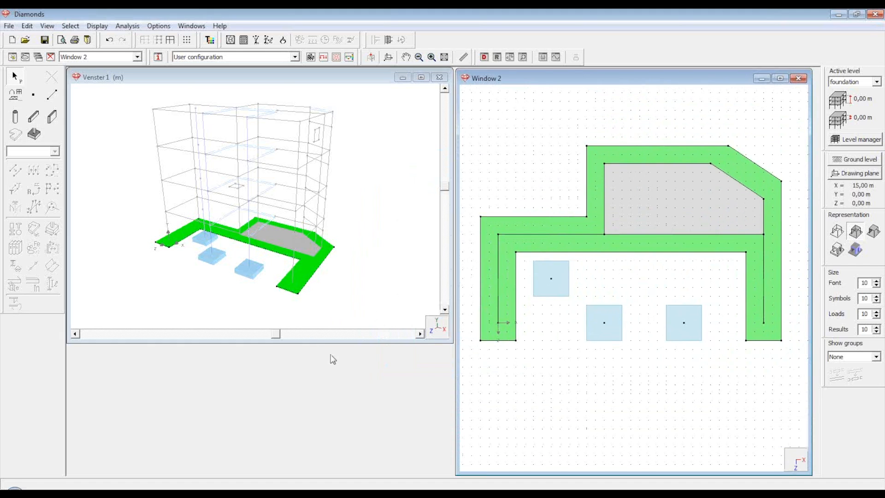
drag(333, 360, 328, 475)
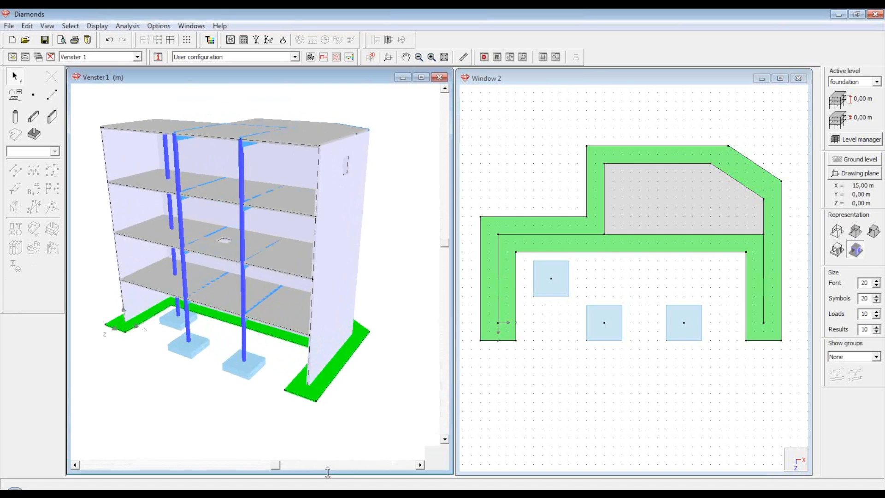
click(648, 216)
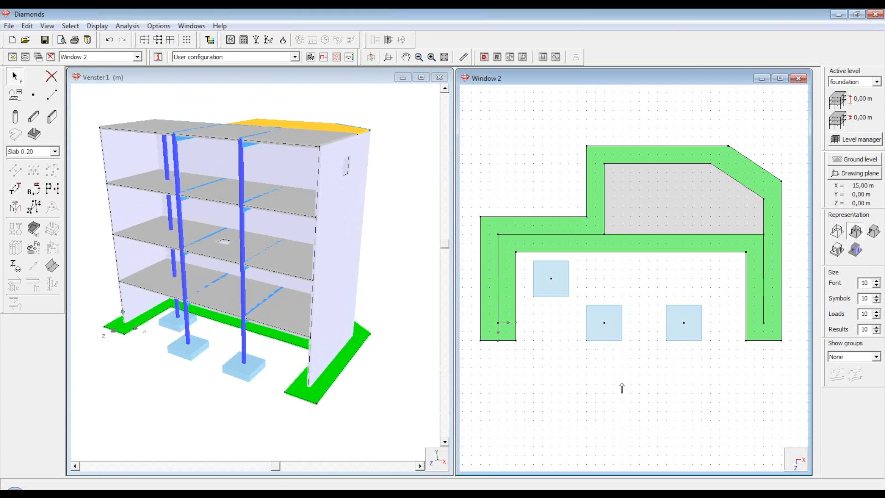
click(371, 386)
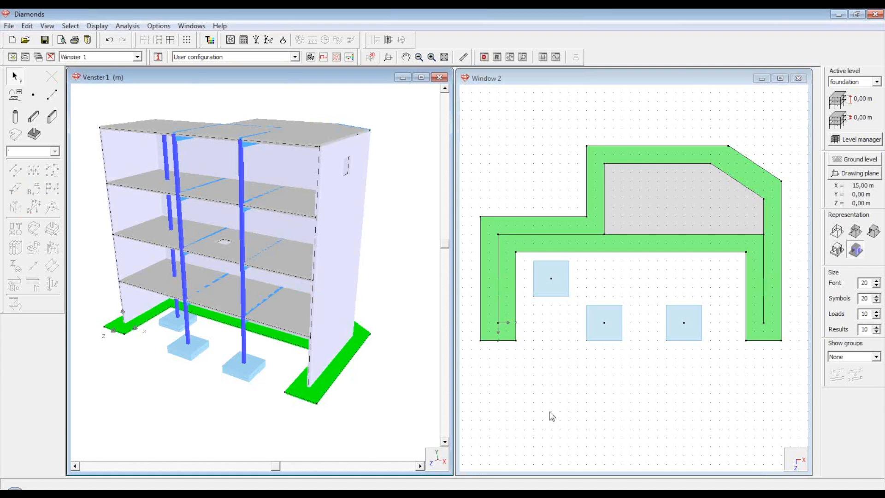
Switch to the loads window layout and display the Eigengewicht load case on the 3D model
click(324, 57)
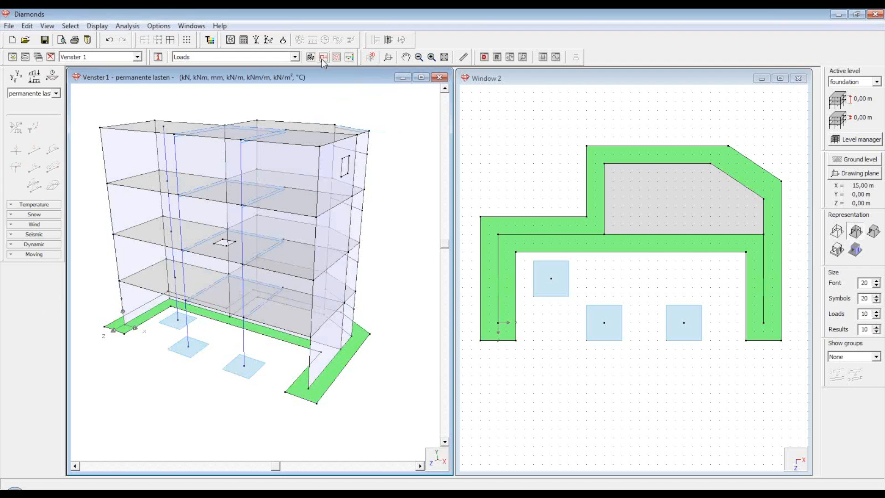
click(56, 93)
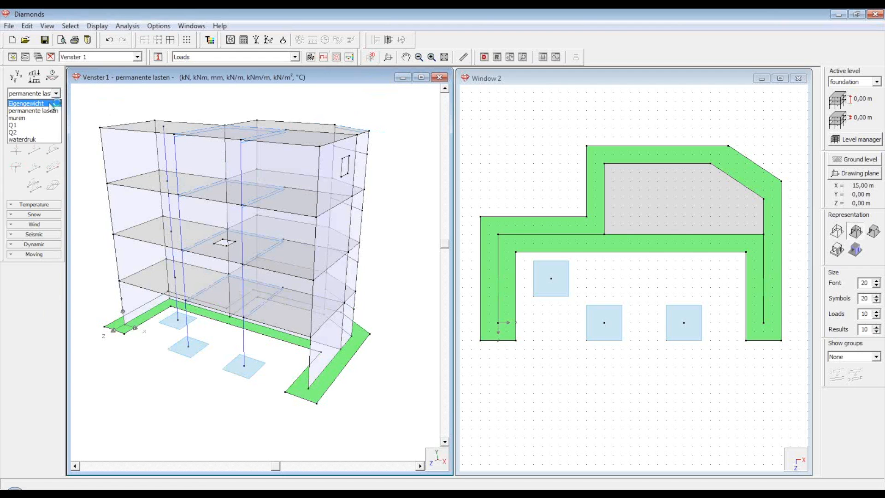
click(55, 101)
click(378, 379)
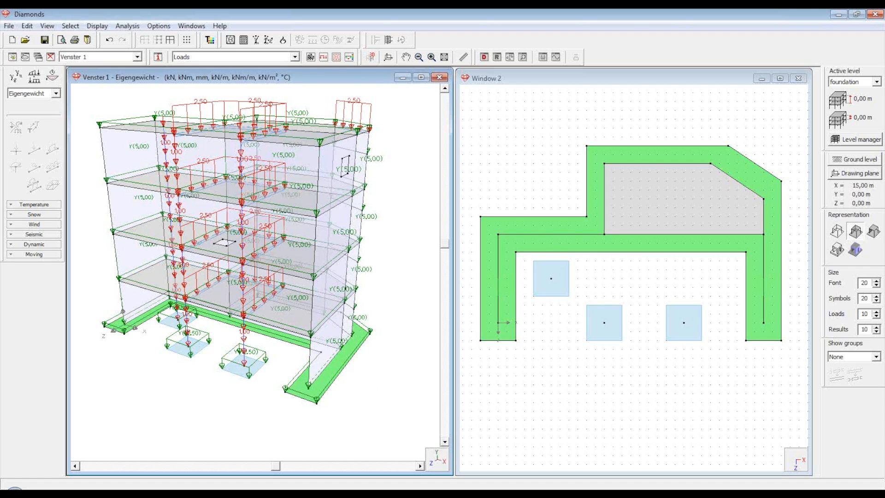
click(222, 495)
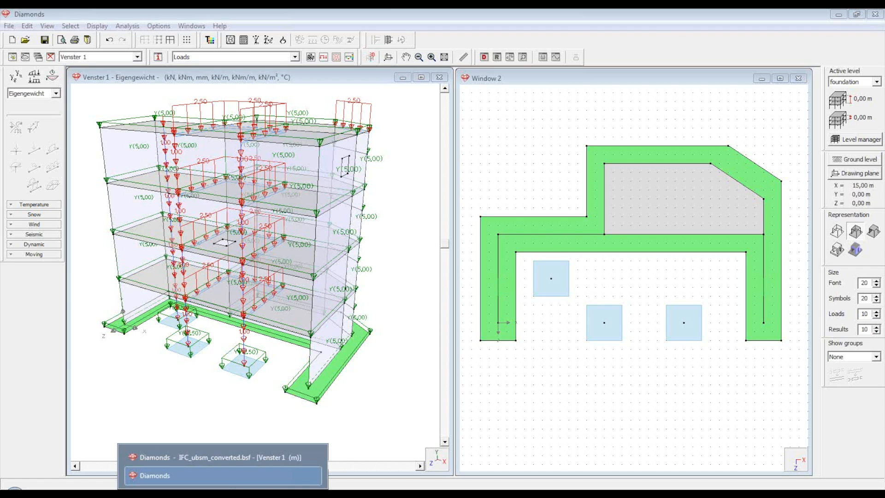
Switch to IFC_ubsm_converted.bsf, review its cross-section list, and select the frame's bottom bars
click(236, 455)
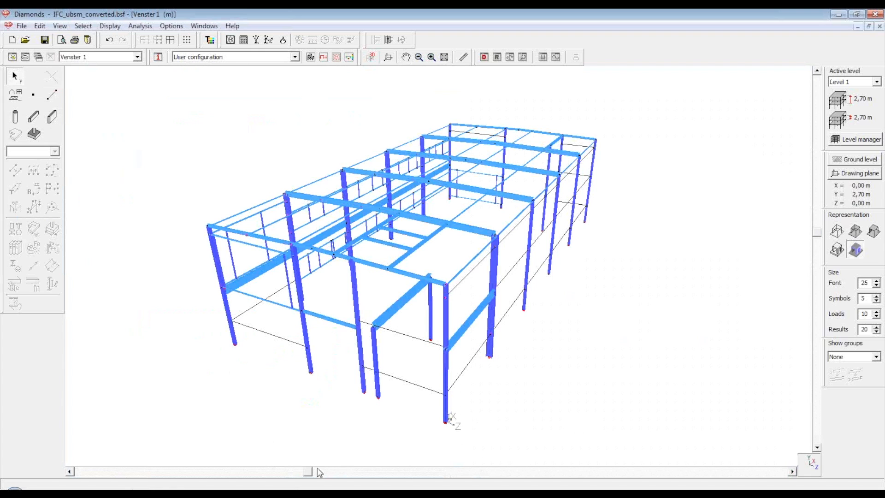
drag(313, 475, 326, 471)
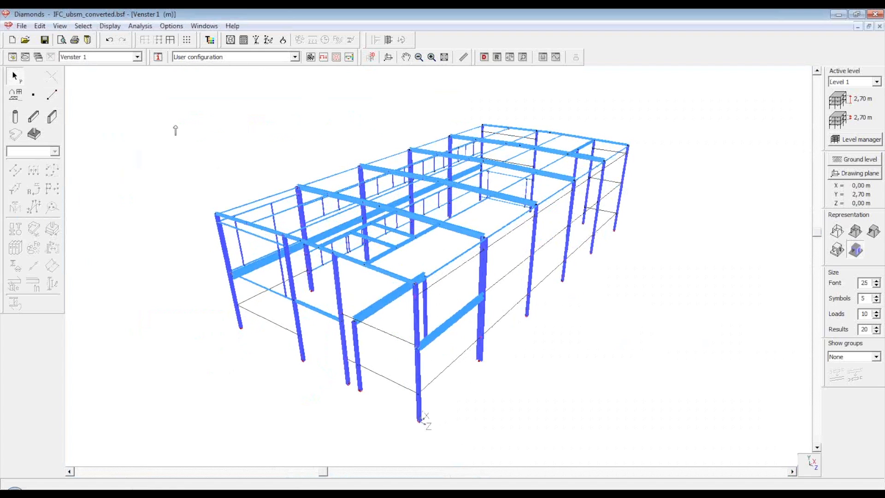
click(85, 28)
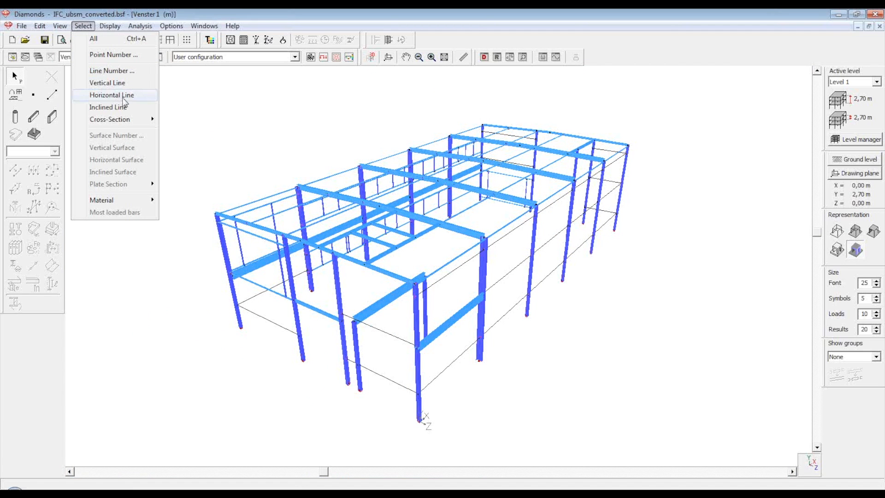
mouse_move(127, 122)
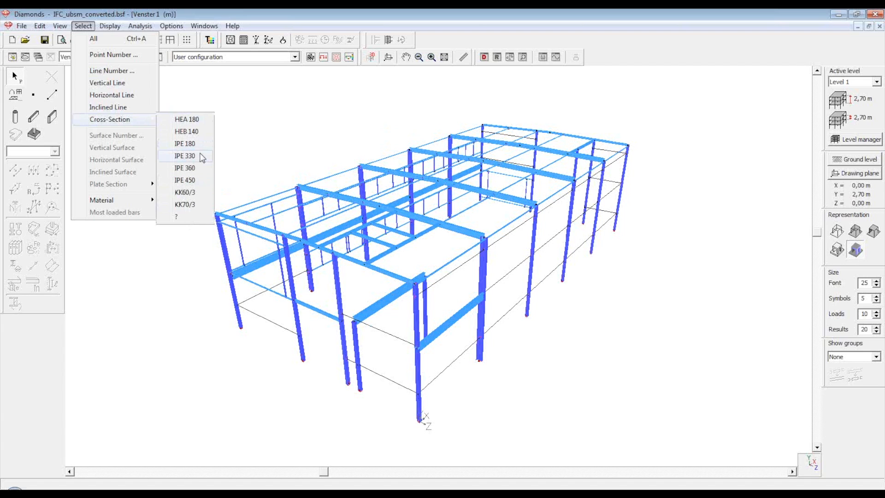
click(642, 254)
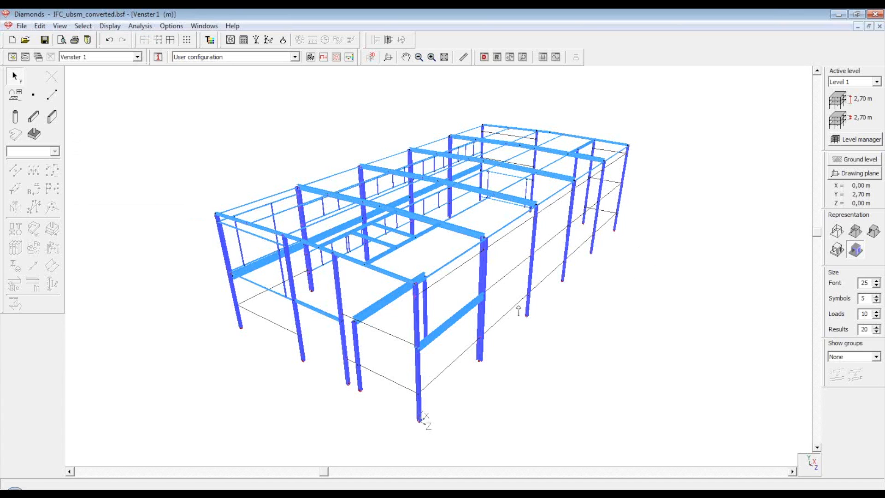
scroll(497, 279, up, 1)
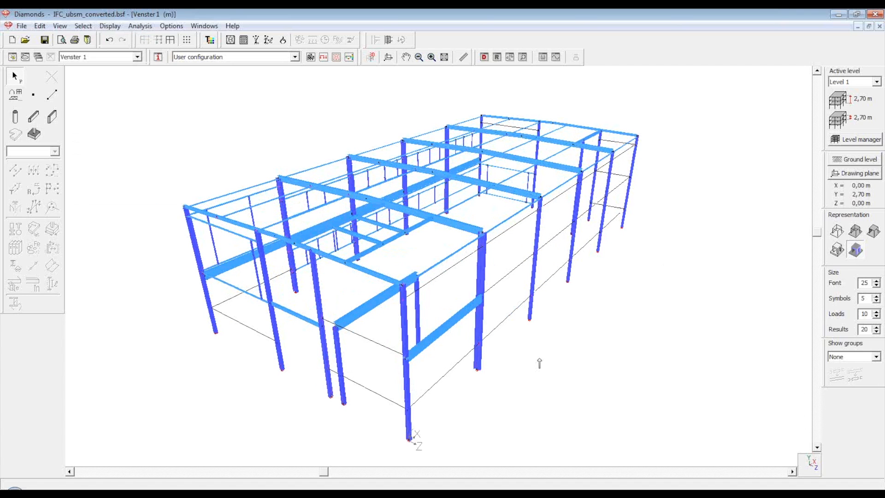
click(501, 279)
click(423, 393)
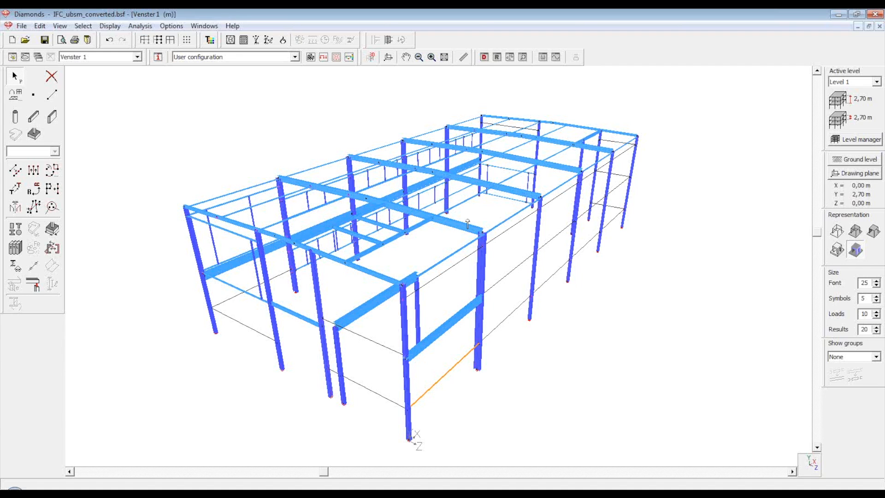
Select all members with no cross-section ('?'), then open and cancel the Section library
click(89, 28)
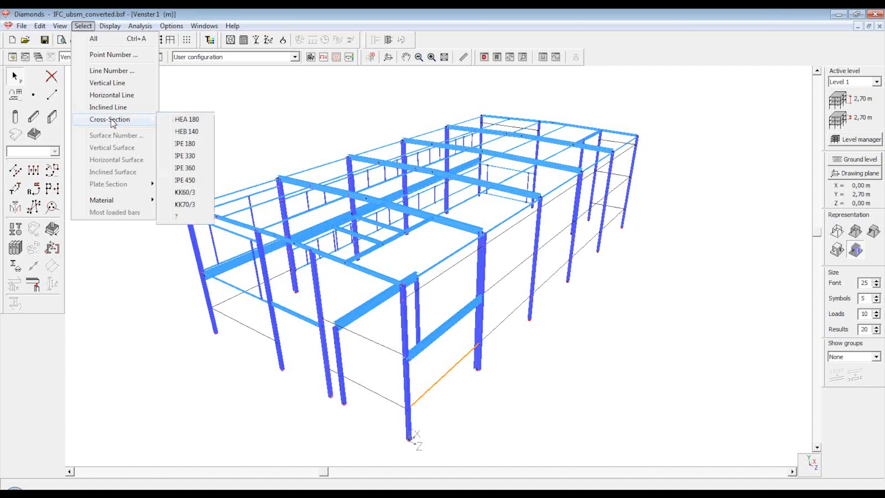
click(183, 215)
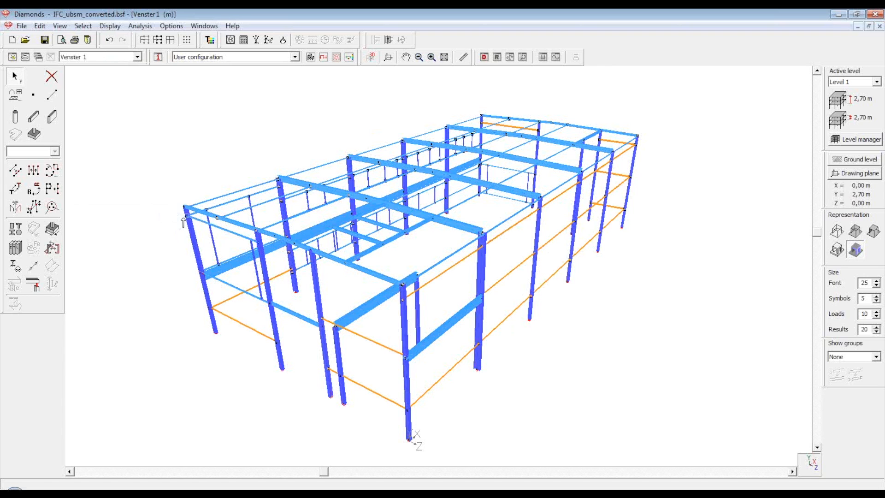
click(19, 255)
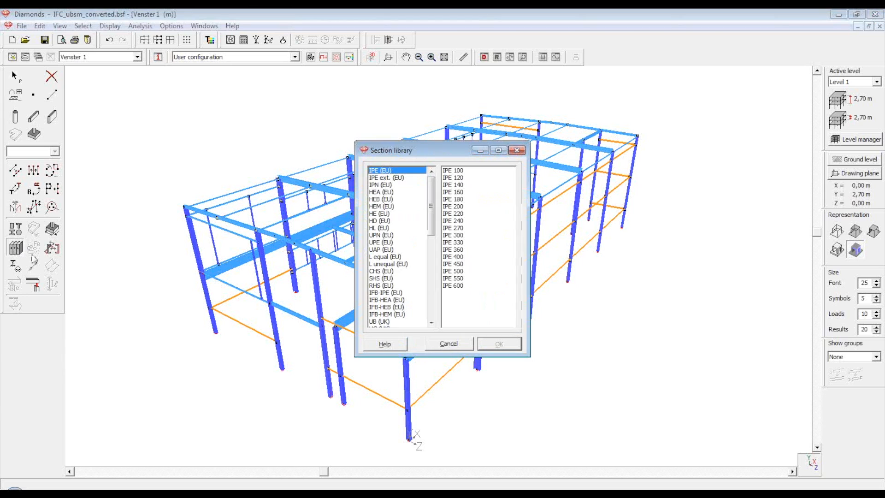
click(468, 344)
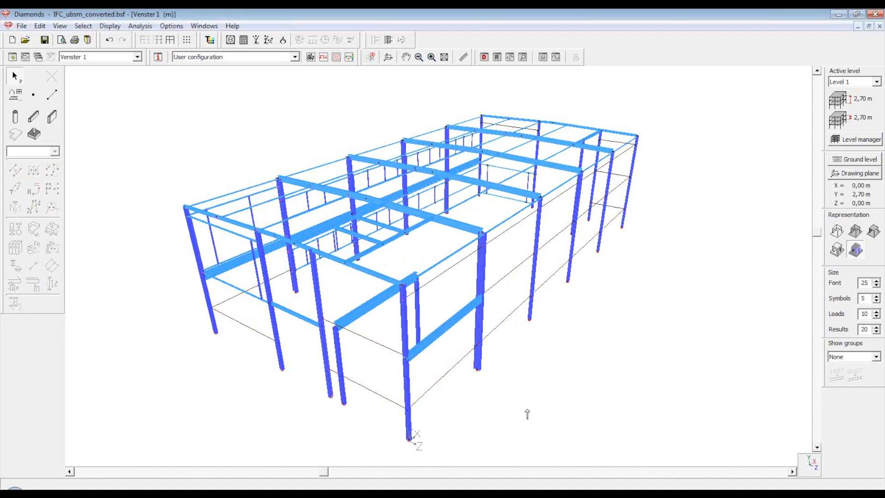
Reselect the section-less members and return to the concrete building's loads window
click(449, 375)
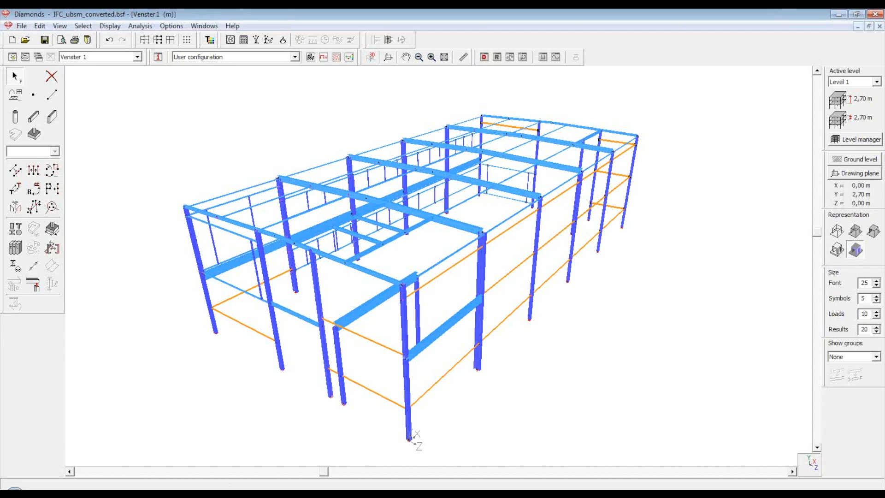
click(223, 494)
click(225, 473)
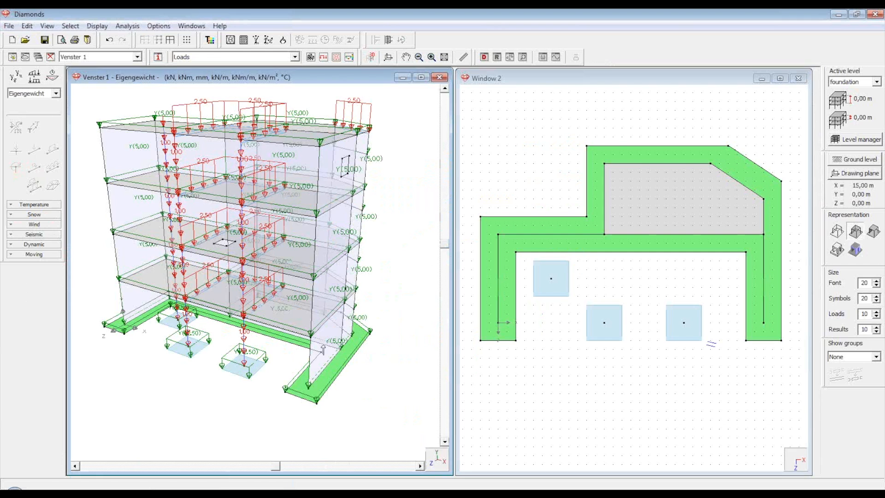